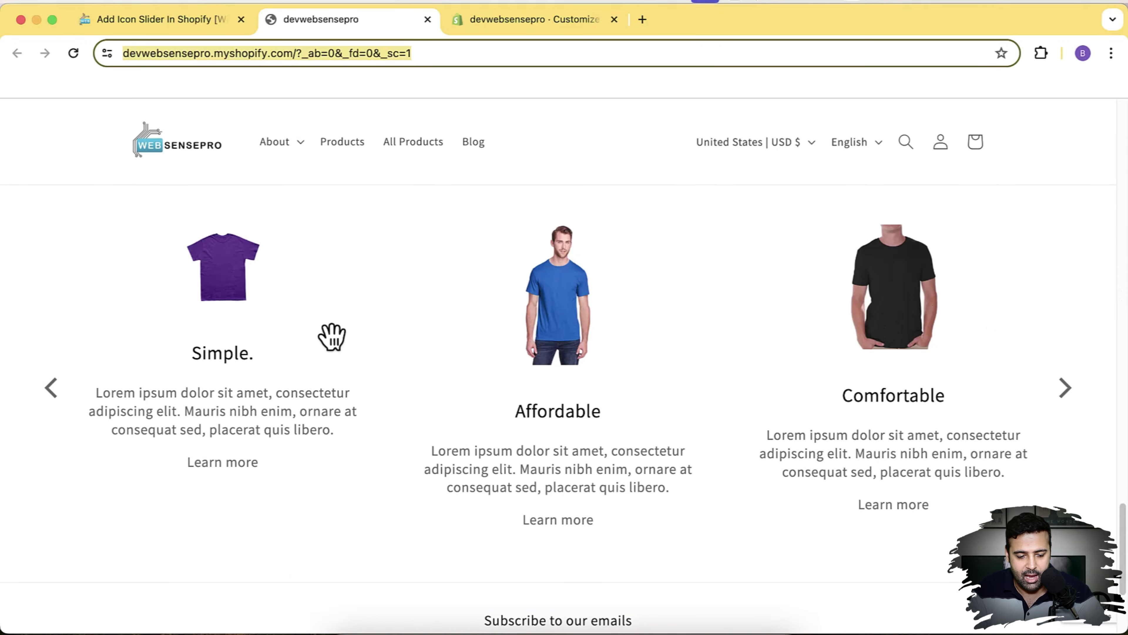
Browse the icon slider on the storefront home page with its next arrow and by swiping the slides.
click(1070, 391)
click(1071, 391)
click(1070, 391)
click(1072, 391)
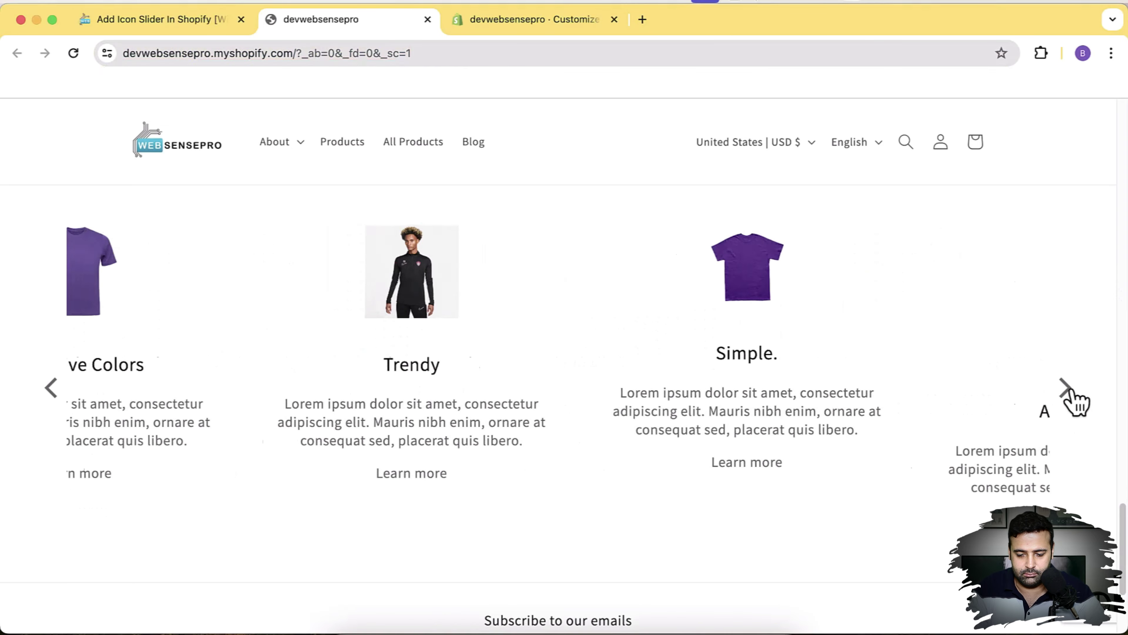
drag(344, 356, 821, 386)
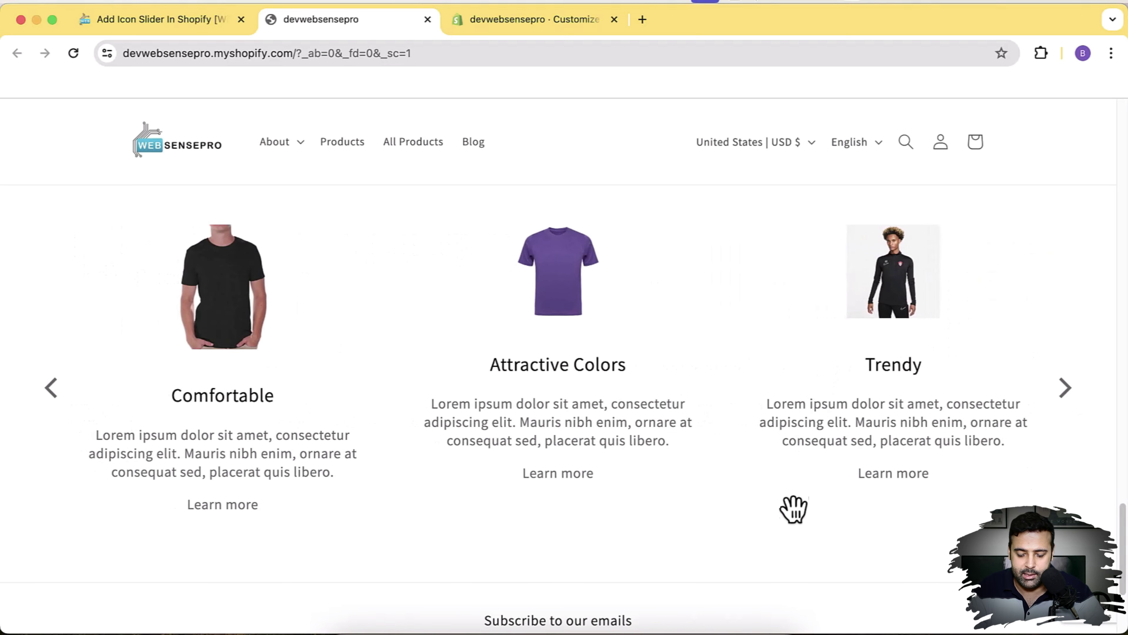
Open the storefront in the developer tools' mobile device view and dock the tools to the right.
right_click(783, 533)
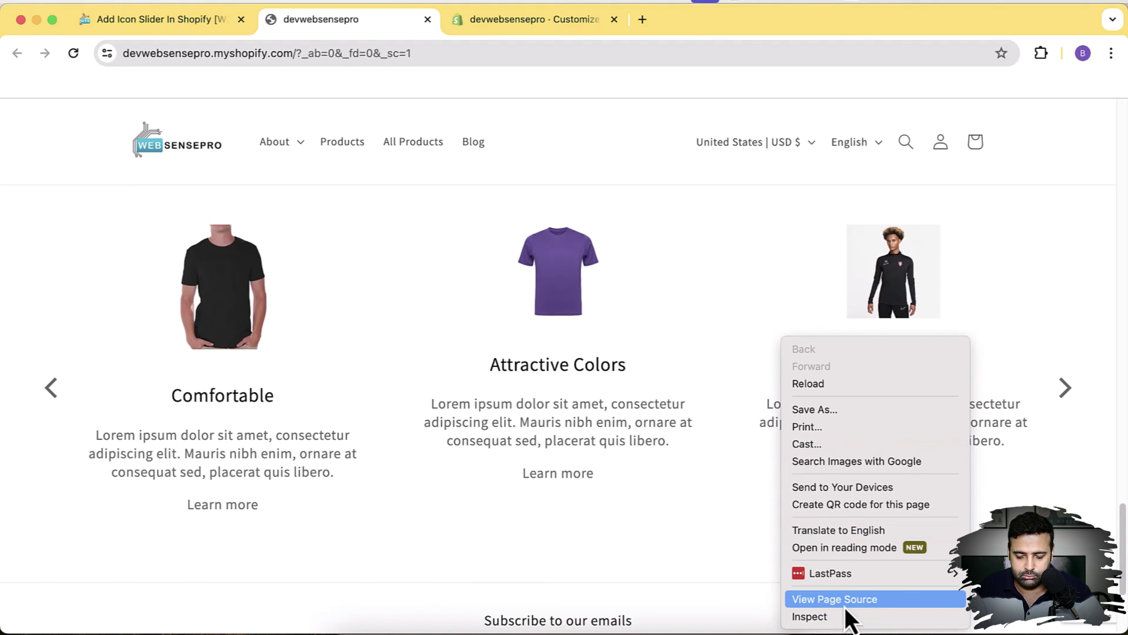
click(849, 619)
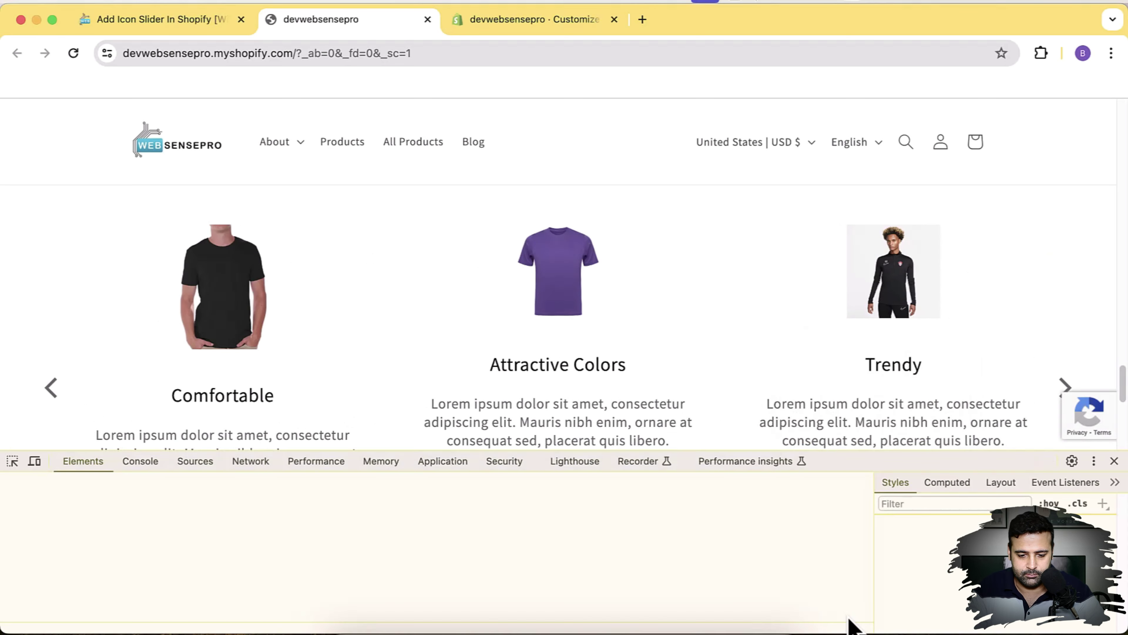
click(39, 464)
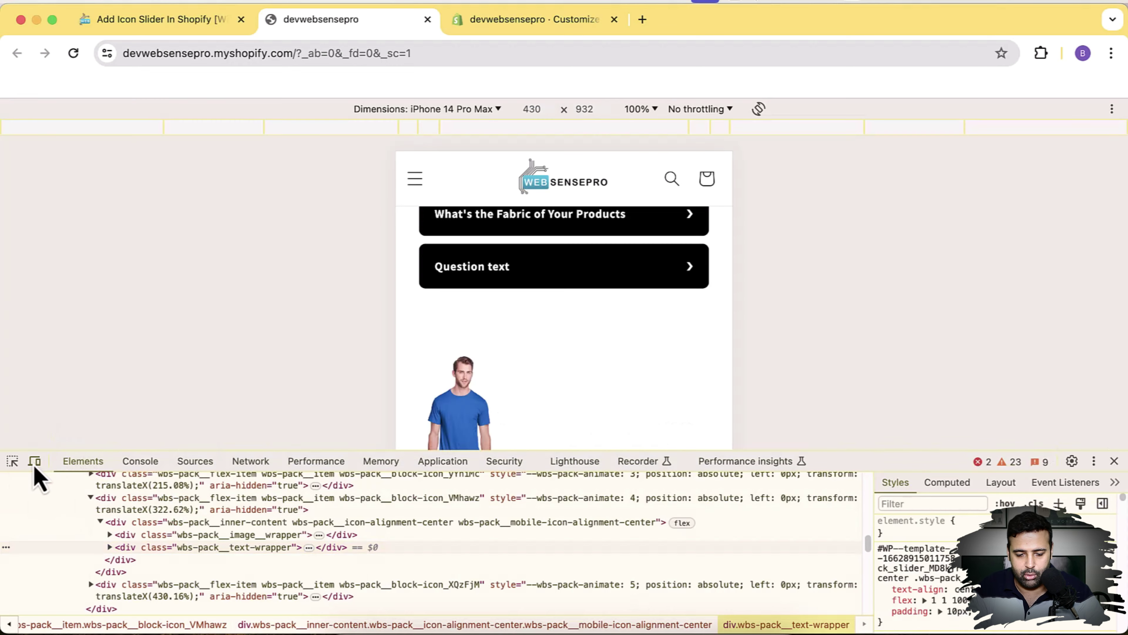
click(1093, 460)
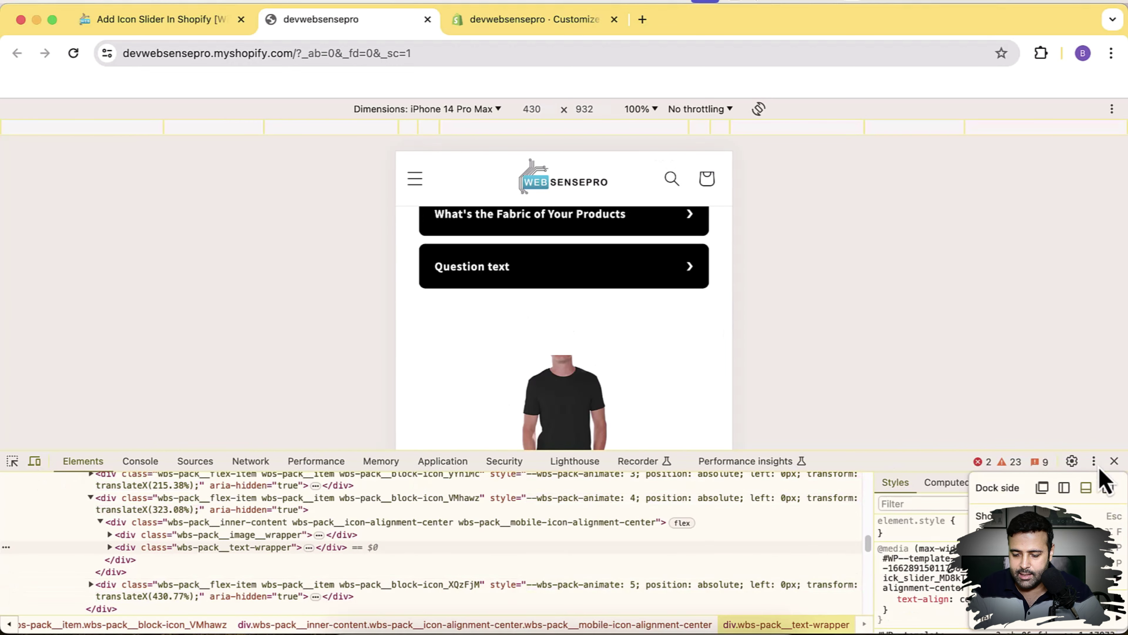
click(1108, 487)
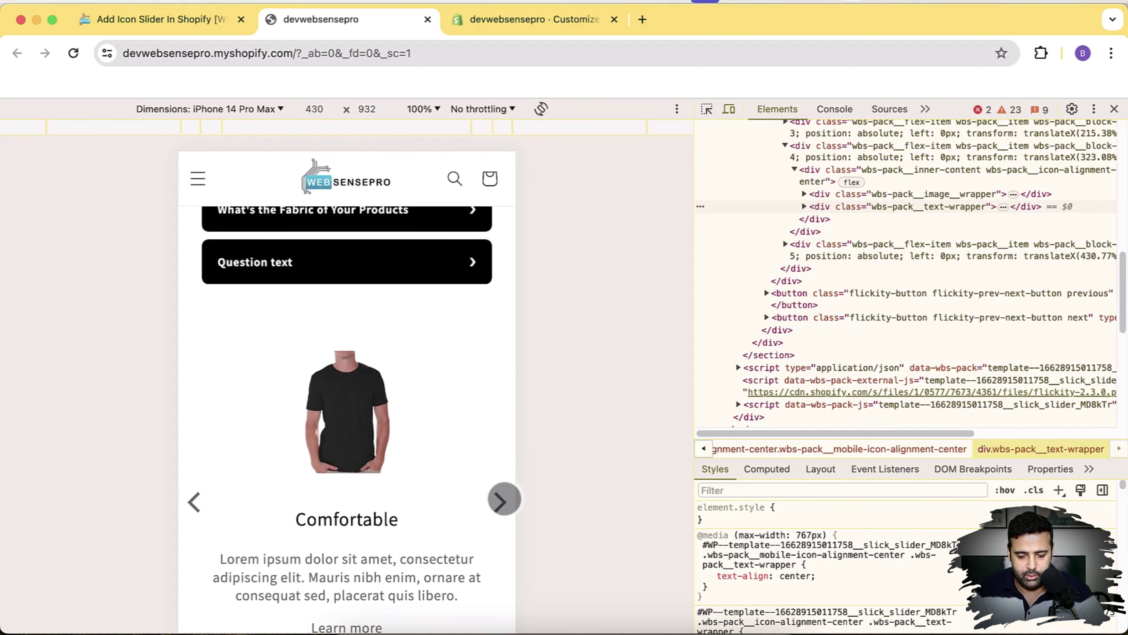
Step forward and backward through the icon slider in mobile view, and return to the slider in desktop view without developer tools.
click(501, 500)
click(500, 500)
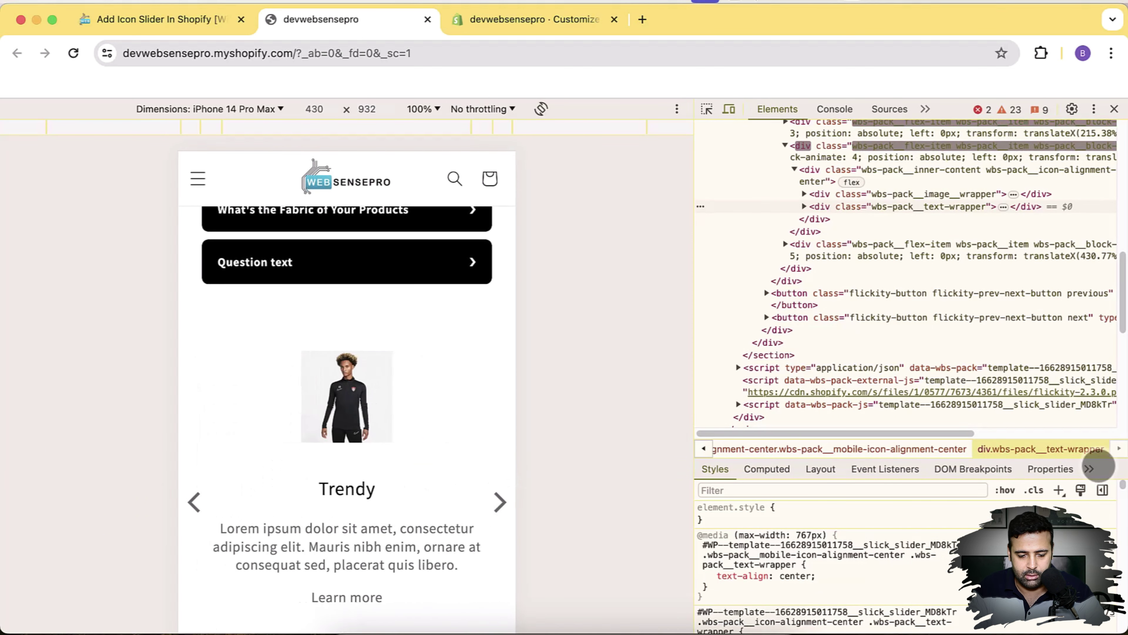
click(500, 500)
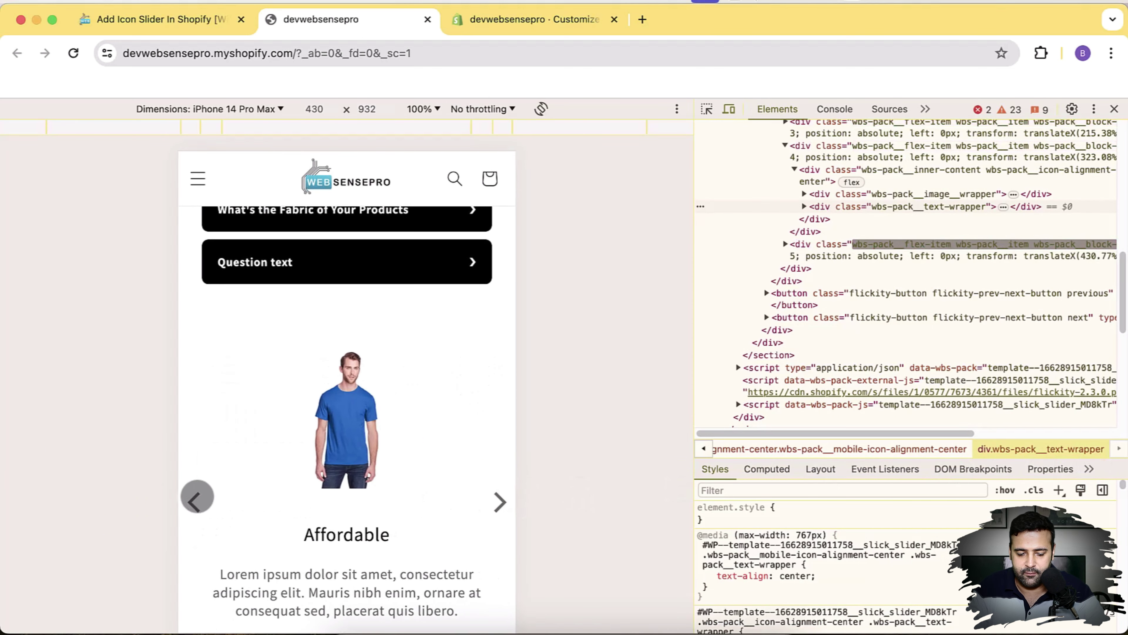
click(196, 497)
click(196, 497)
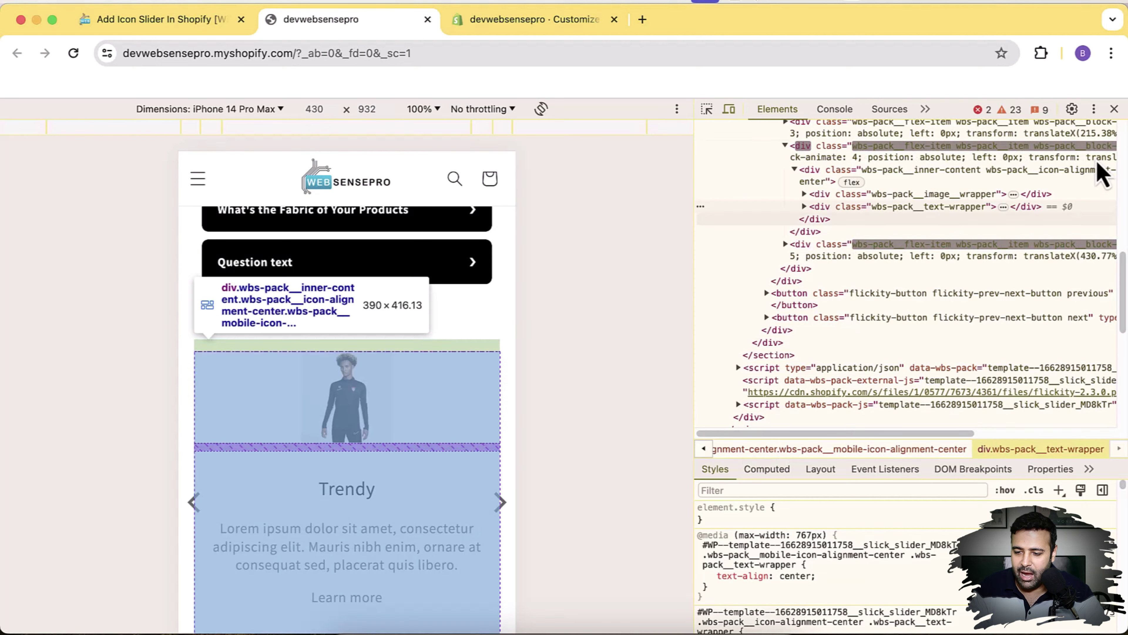
click(1114, 109)
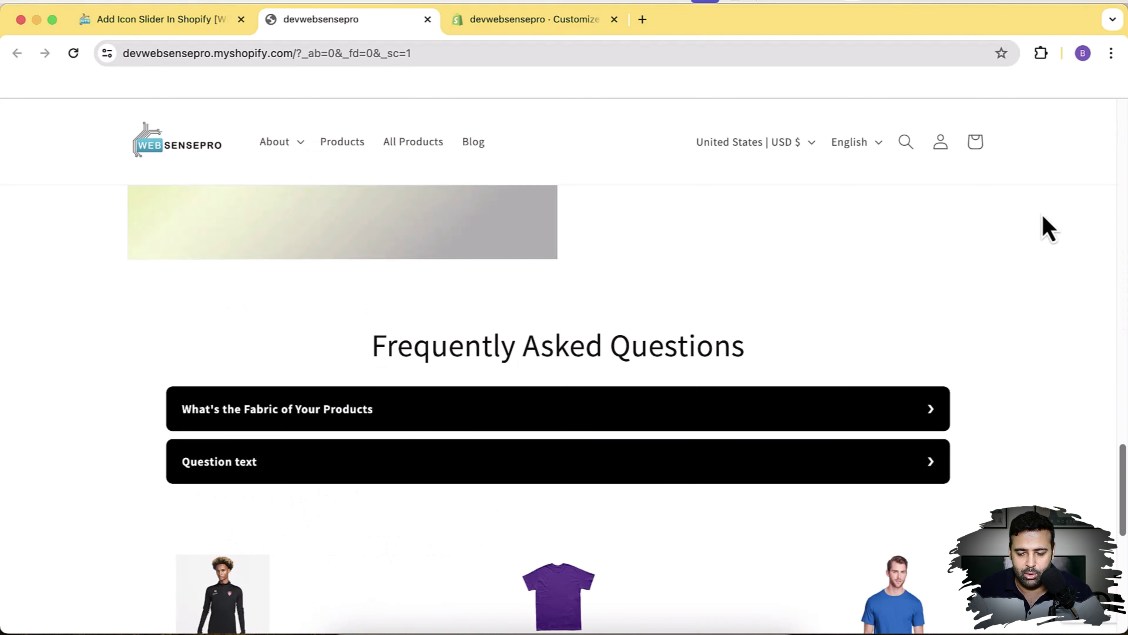
scroll(1089, 245, down, 7)
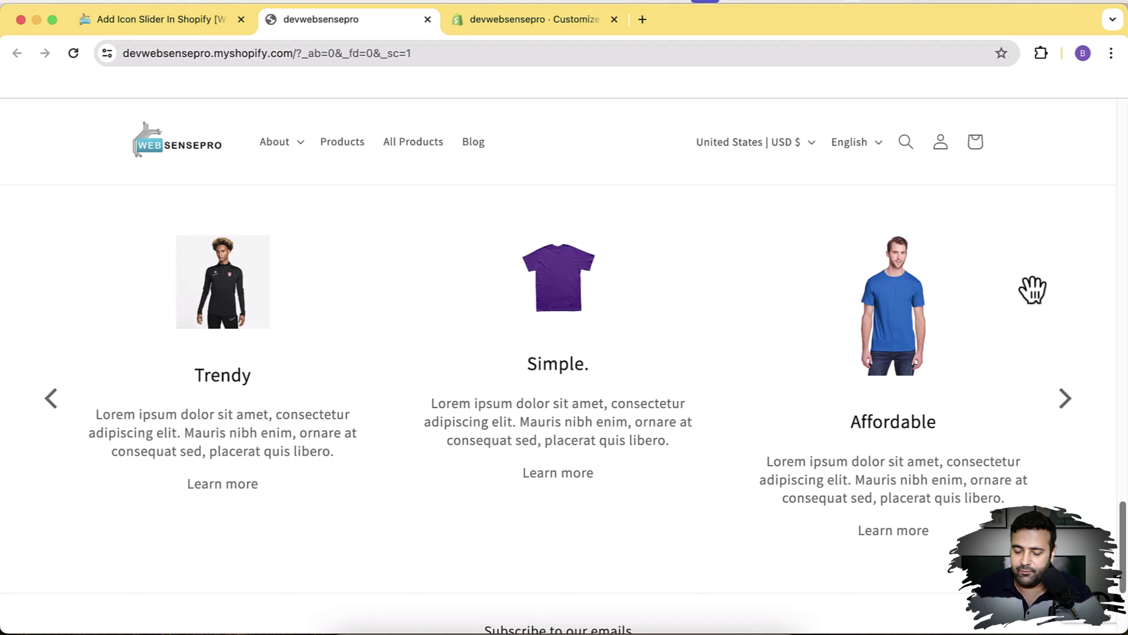
Switch to the Shopify theme editor and add two icon blocks to the Icons Slick Slider section.
click(563, 24)
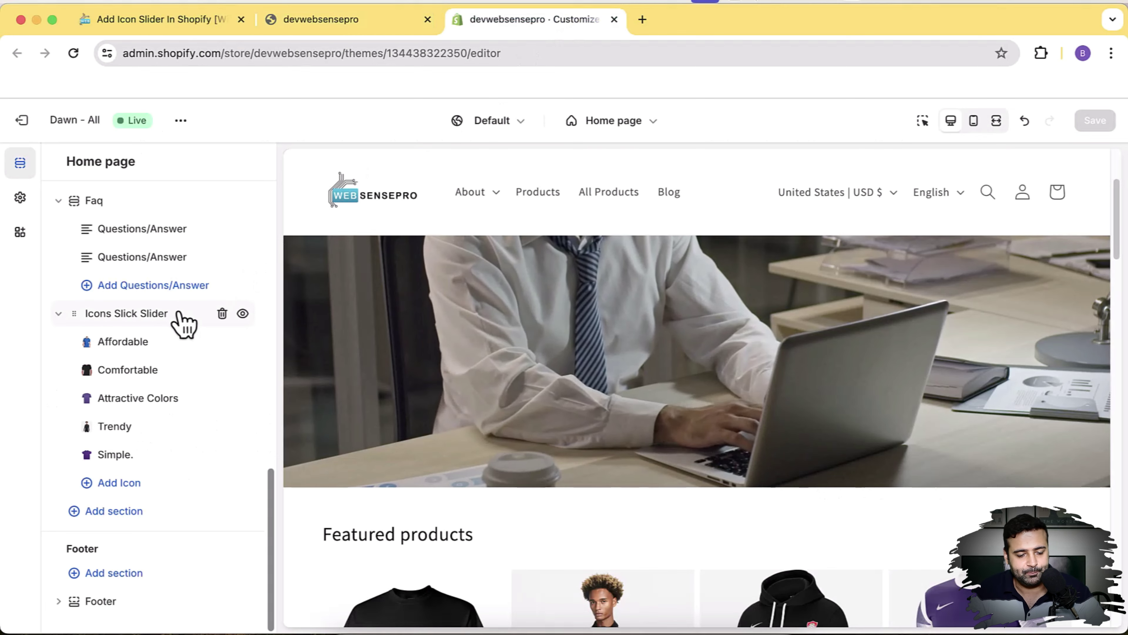
click(133, 485)
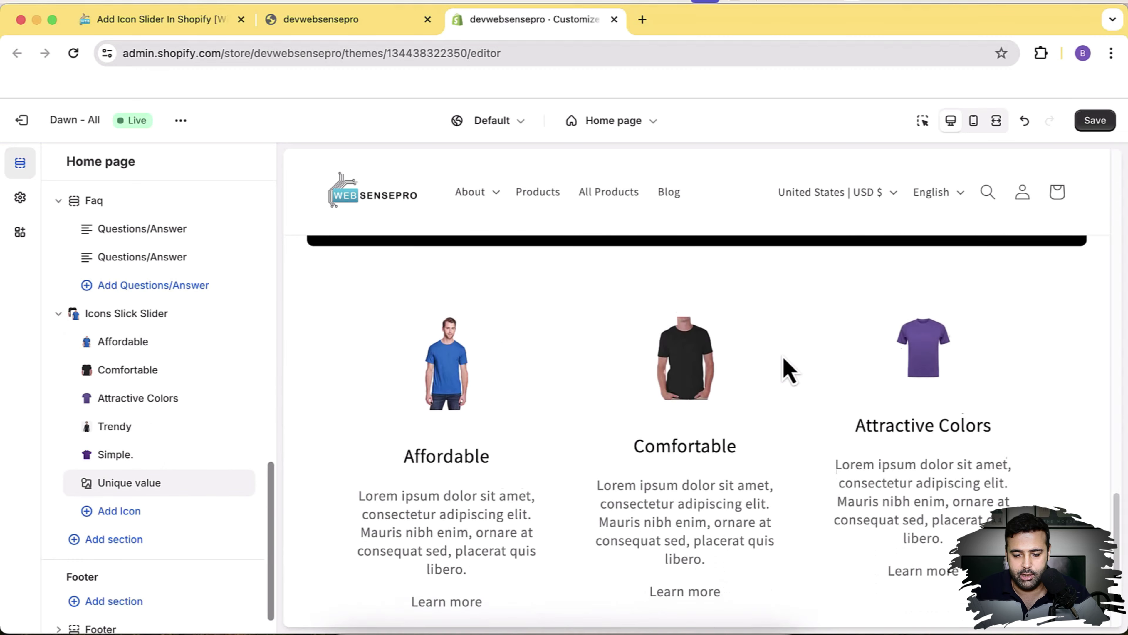
click(154, 507)
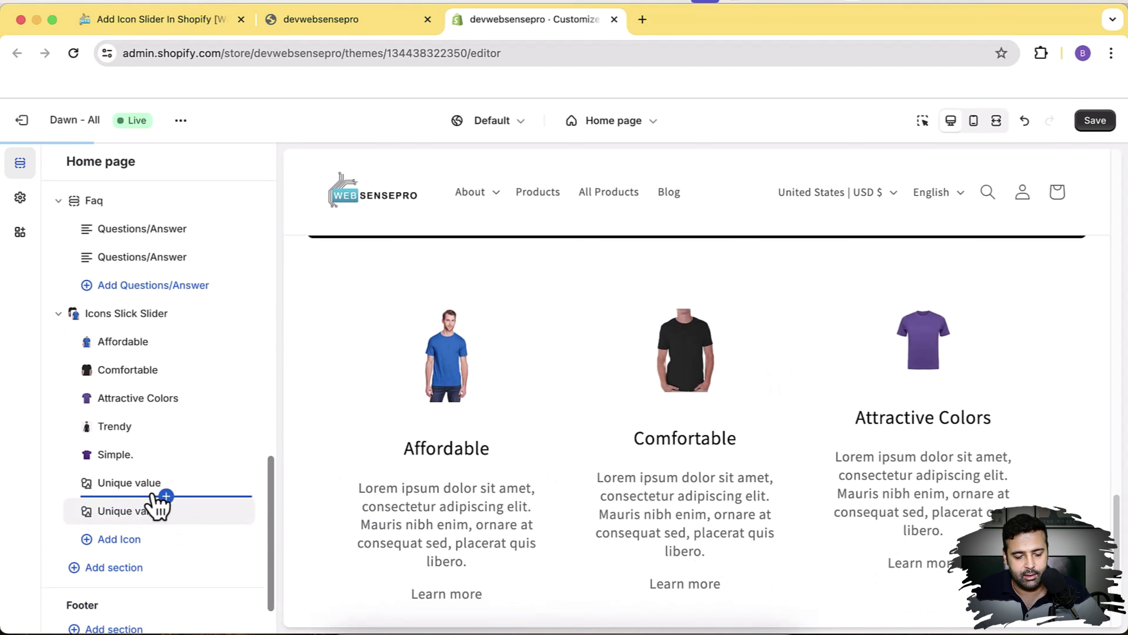
Set the title of the first new icon block, below Simple., to "Test 1".
drag(153, 488, 194, 446)
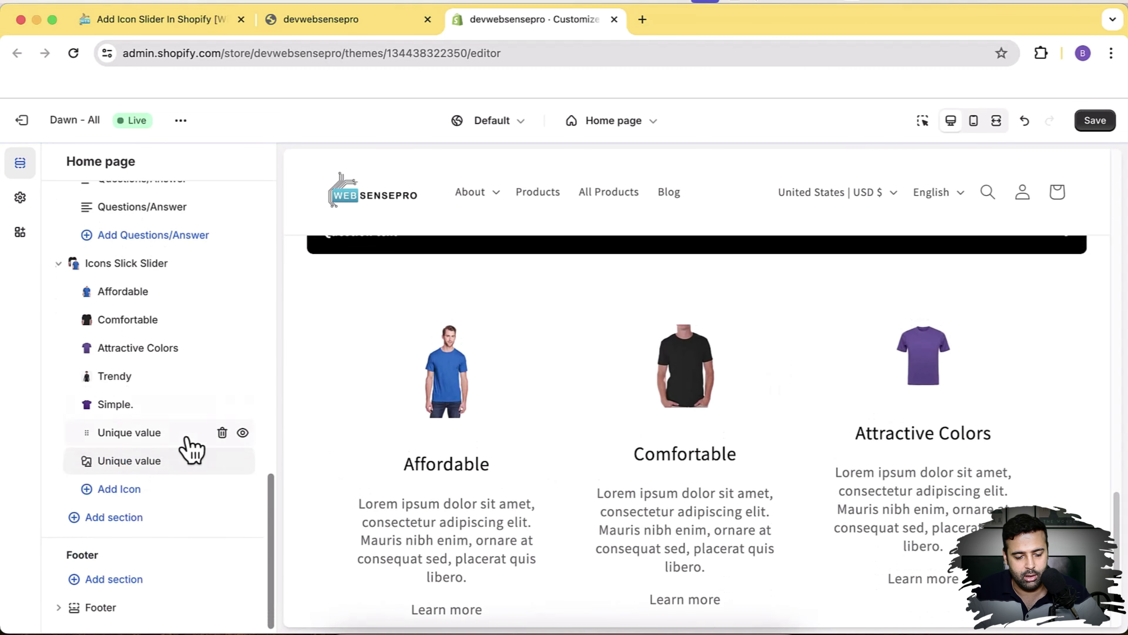
click(154, 438)
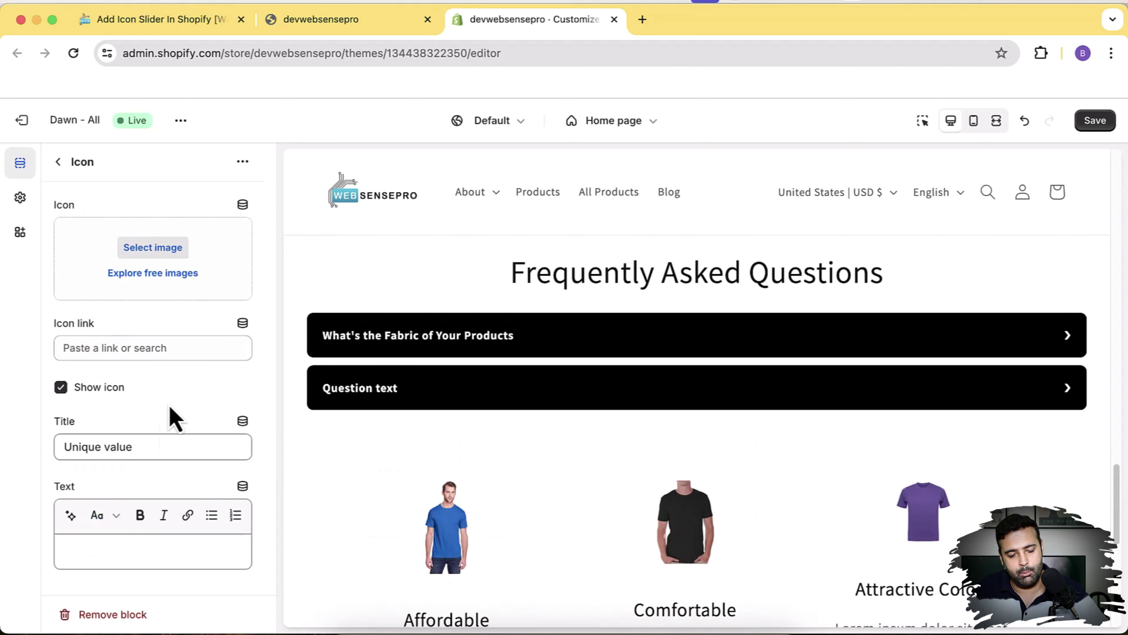
triple_click(161, 445)
text(Test)
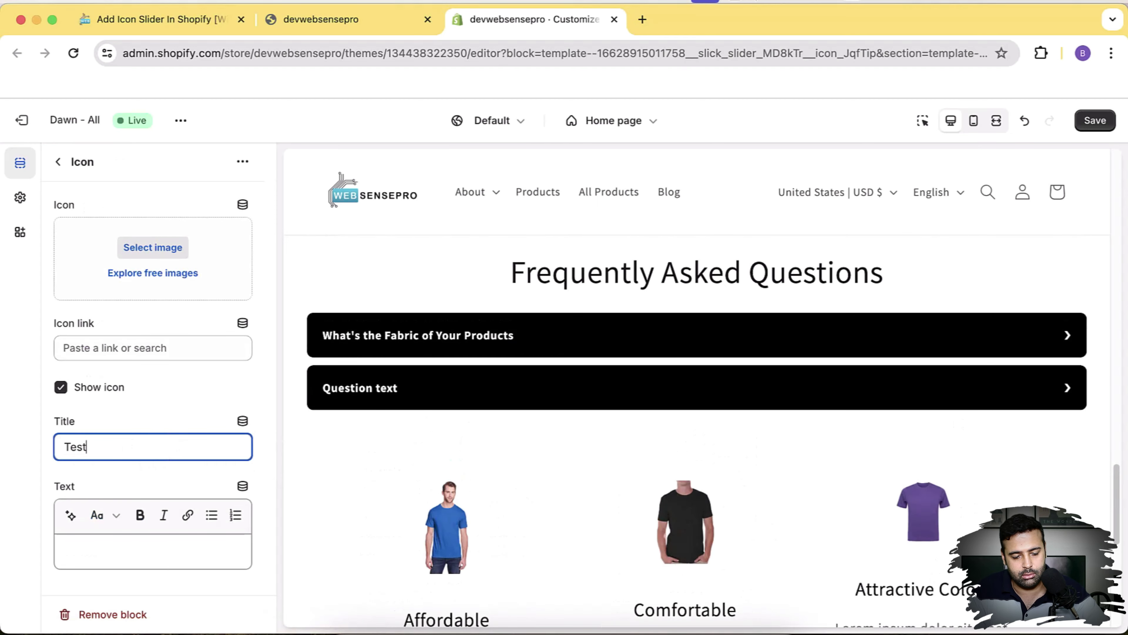
text( 1)
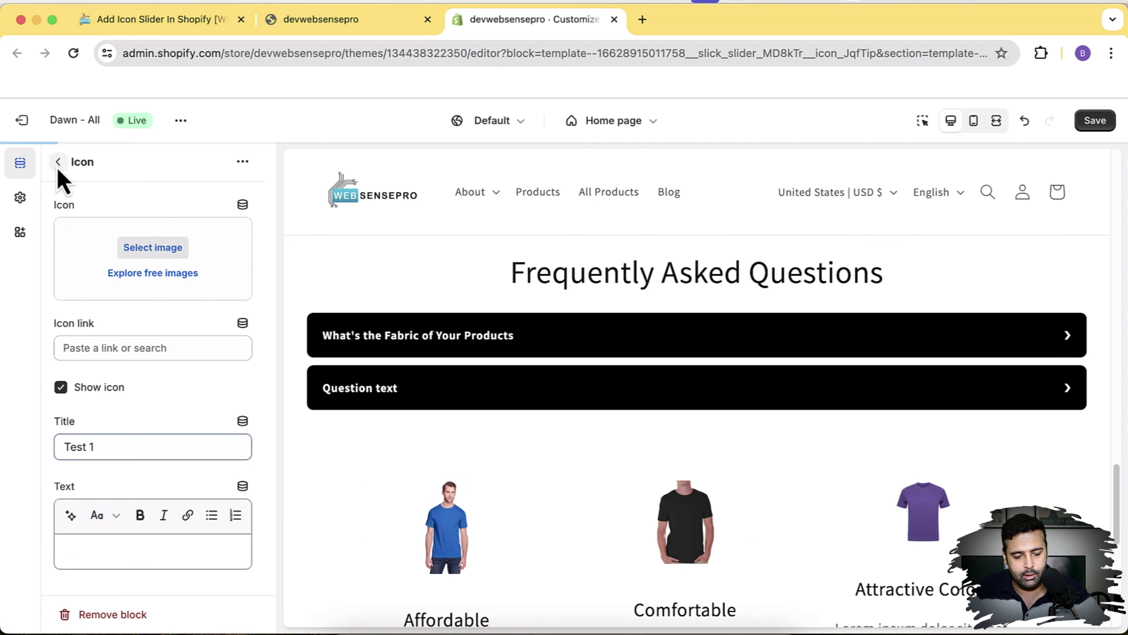
click(58, 162)
Set the second new icon block's title to "Test 2" and save the theme.
click(156, 455)
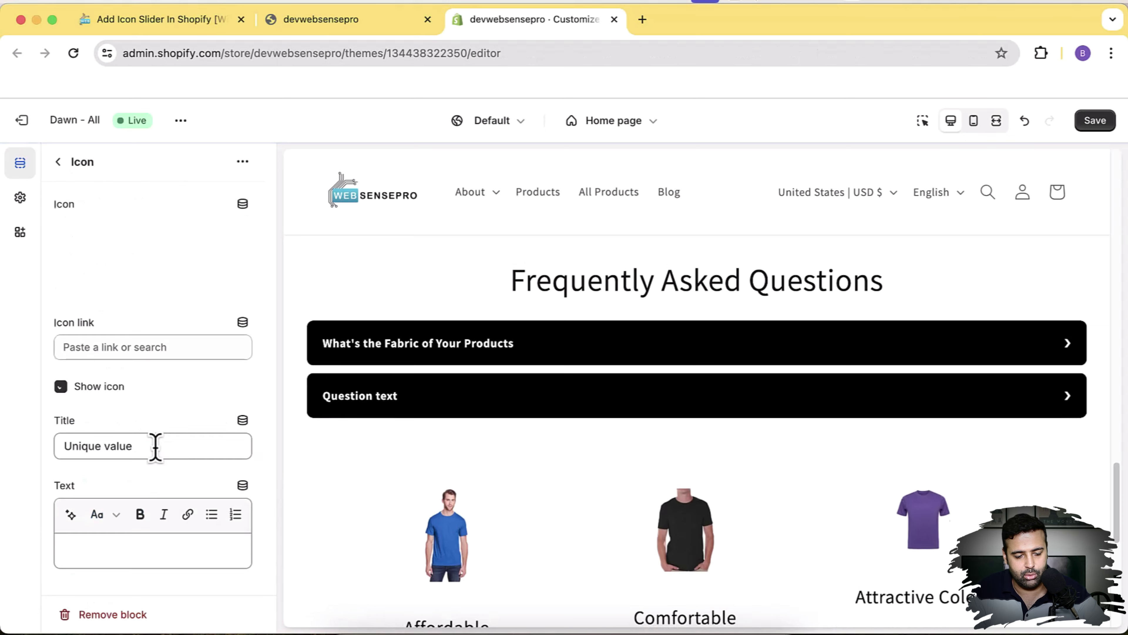
triple_click(172, 446)
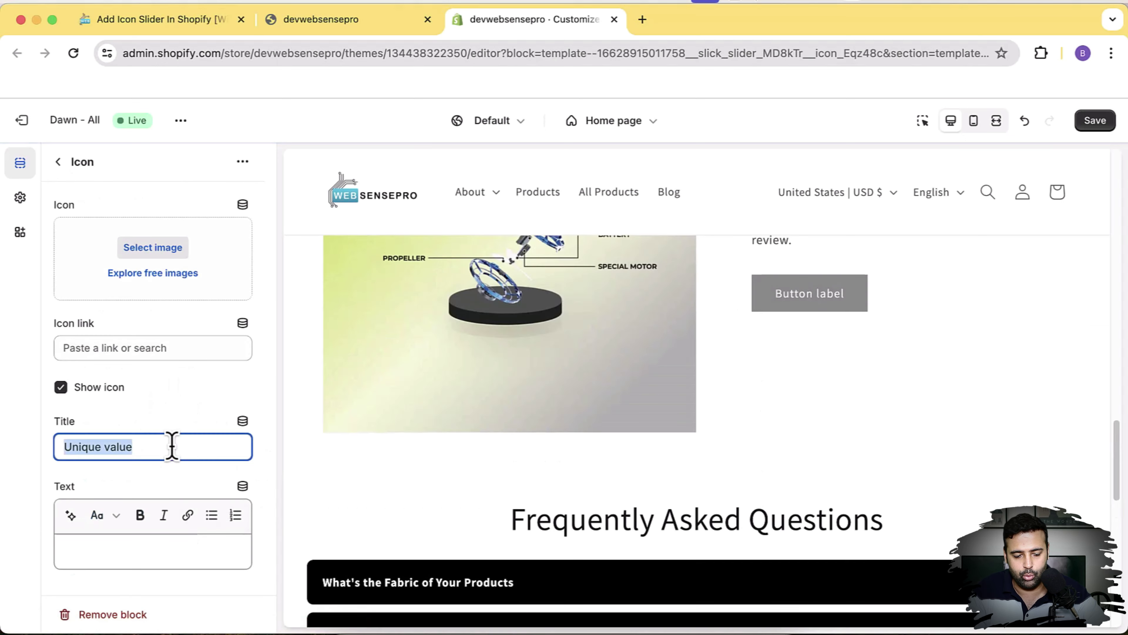
text(Test 2)
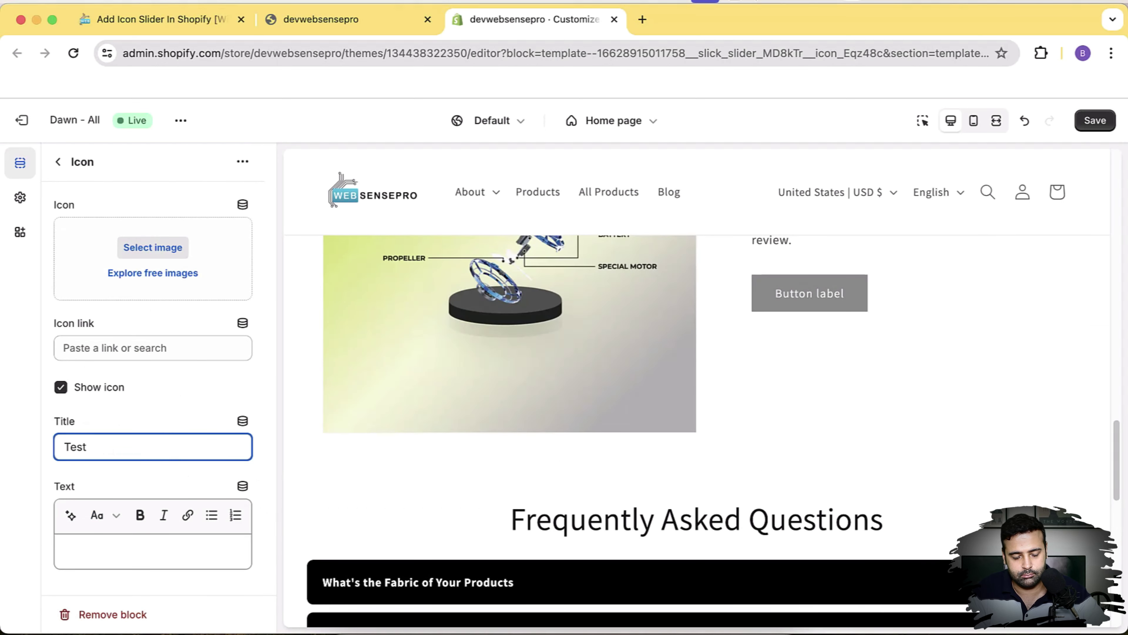
click(1099, 128)
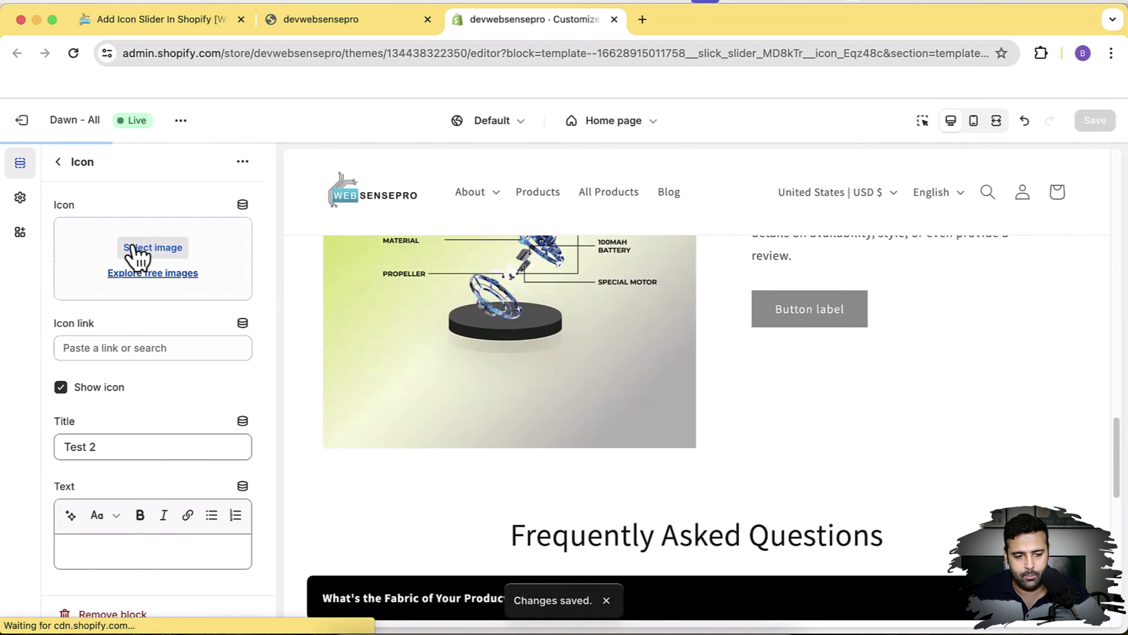
click(59, 162)
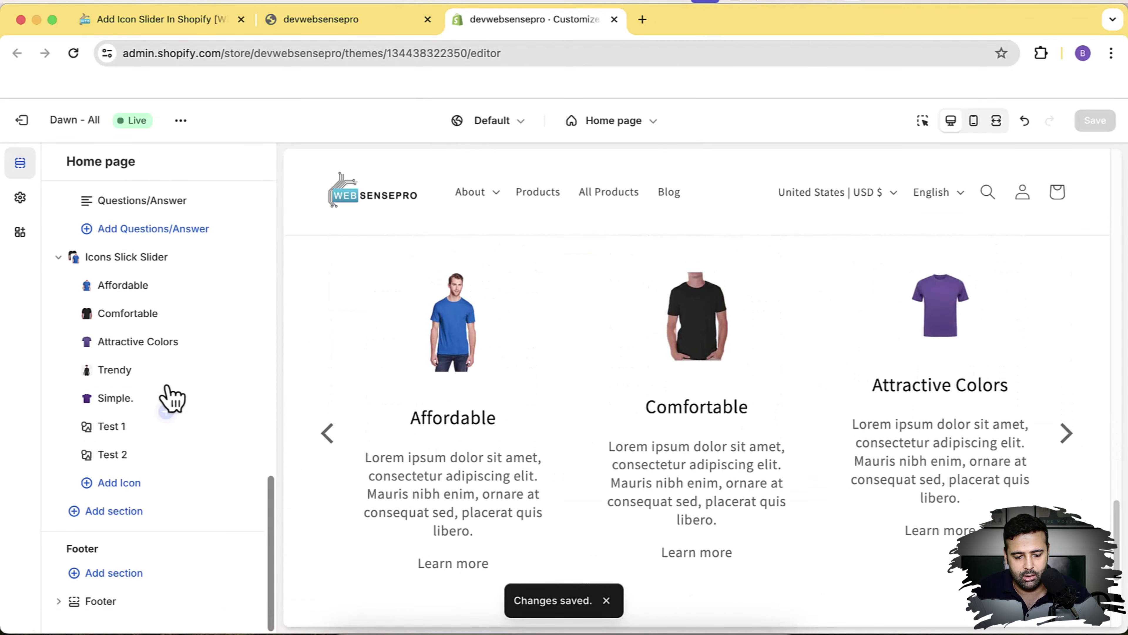
Advance the icon slider in the preview to view the Test 1 and Test 2 slides.
click(1075, 439)
click(1075, 440)
click(1075, 439)
click(1075, 440)
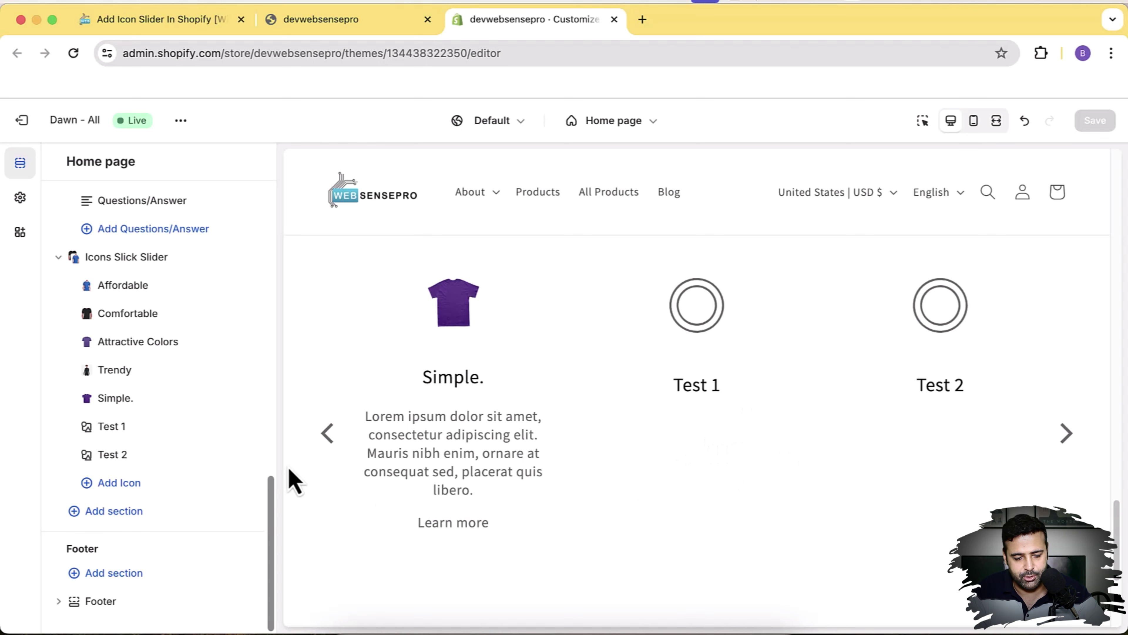
Add the text "Testing Text for 1" to the Test 1 icon block and save the theme.
click(154, 435)
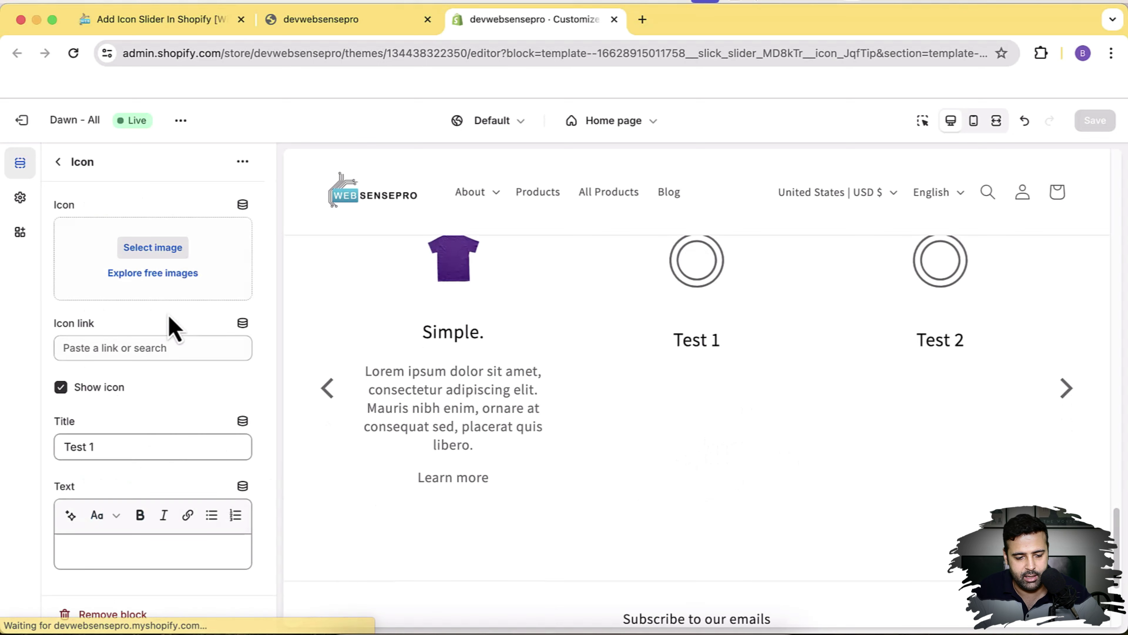
click(178, 552)
text(Tes)
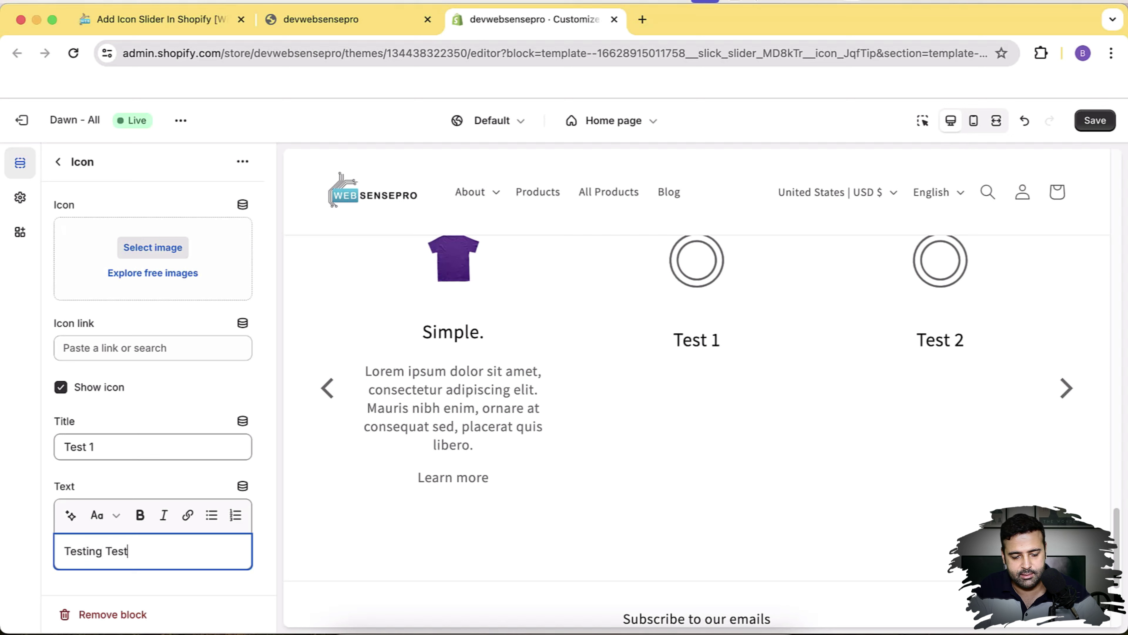
text(ting Tes)
key(BackSpace)
text(xt for 1)
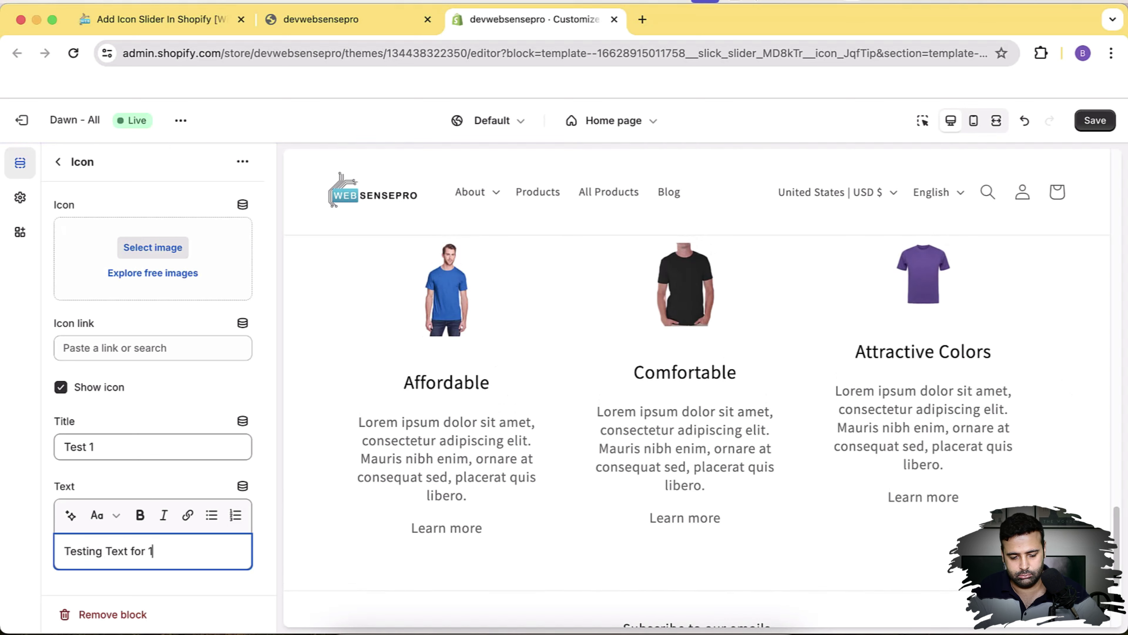
click(1097, 127)
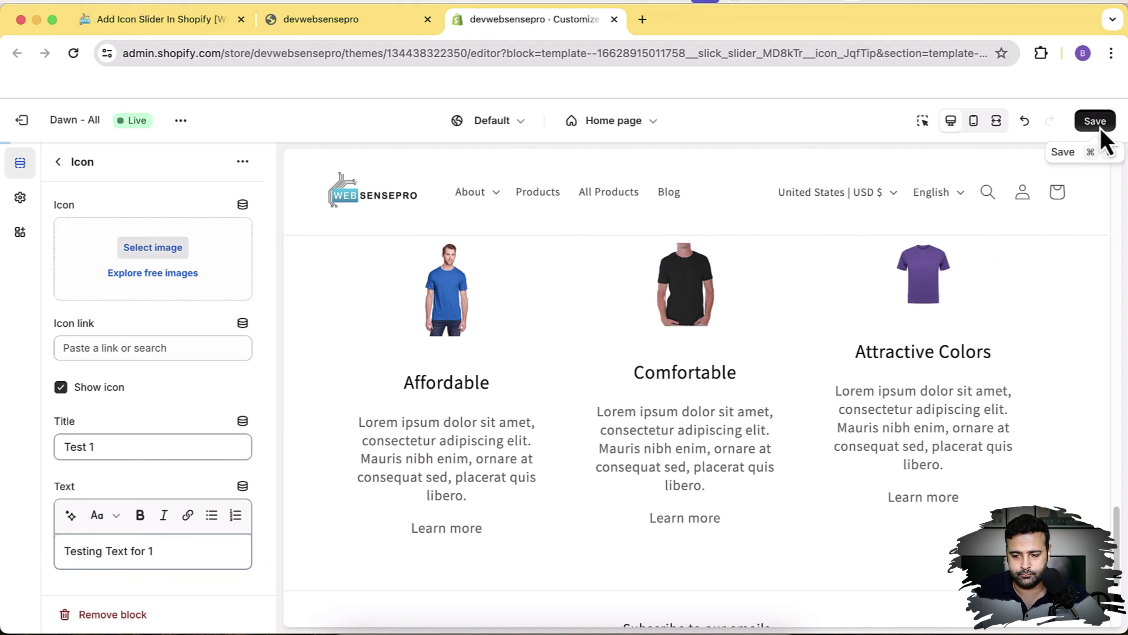
click(59, 163)
Advance the preview slider to check the text under the Test 1 icon.
click(1068, 420)
click(1075, 422)
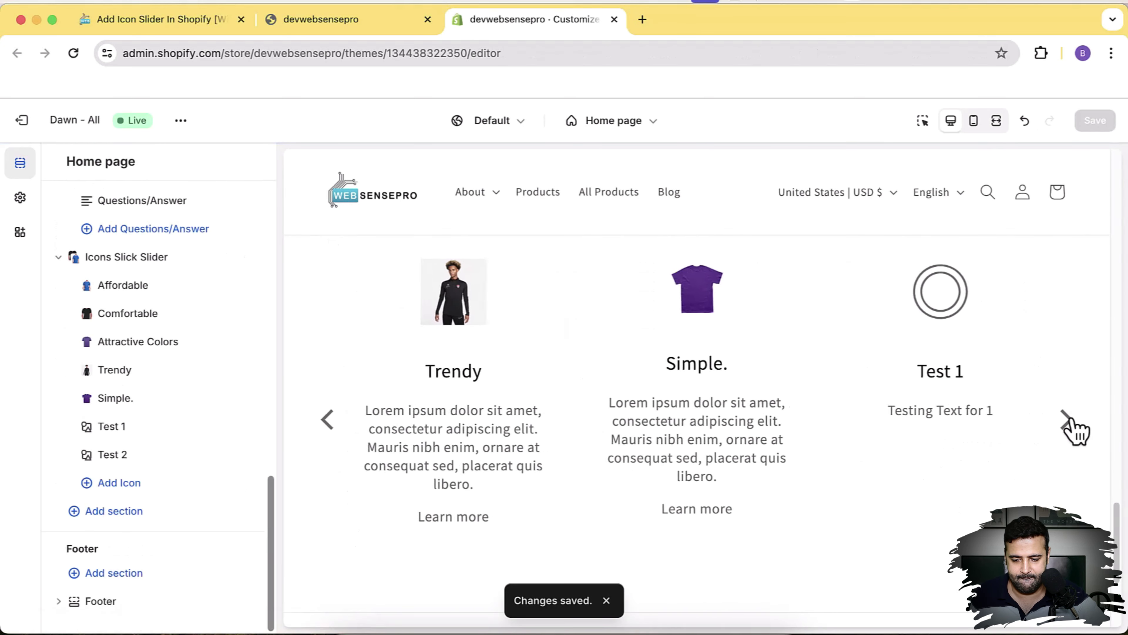
click(1075, 422)
Set the Icons Slick Slider section's icon alignment to Left and save the theme.
click(186, 273)
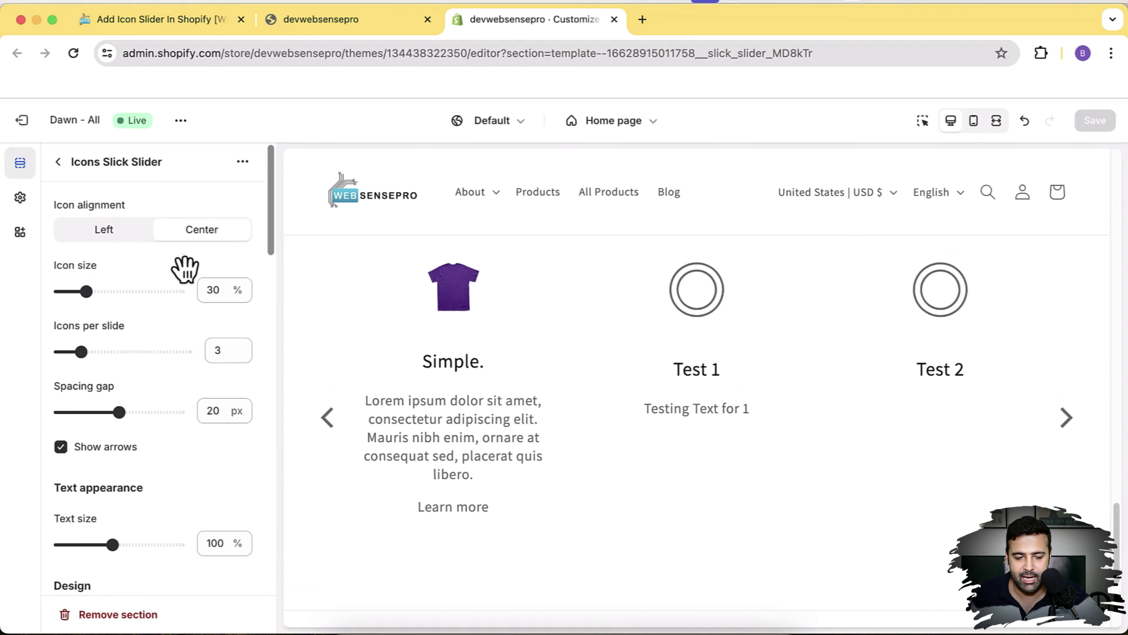
click(57, 164)
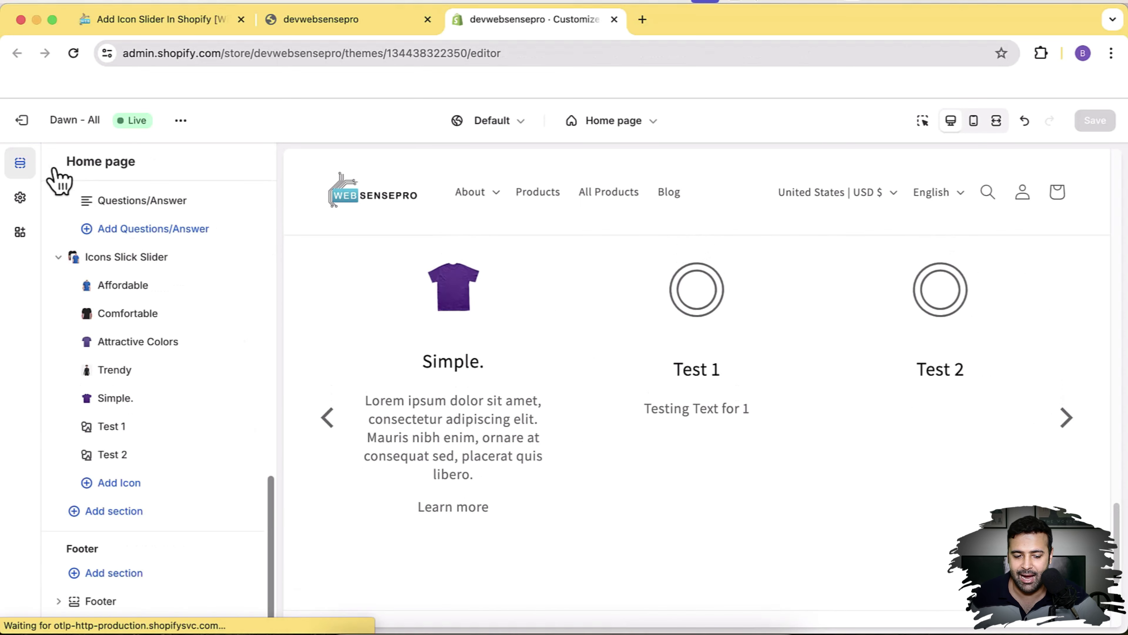
click(138, 262)
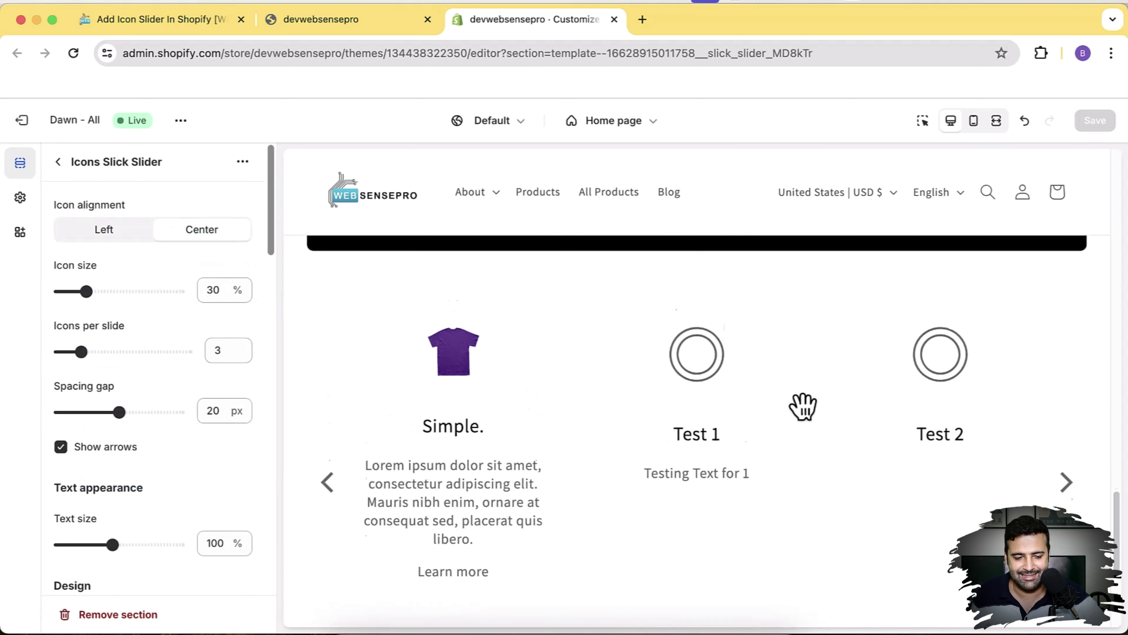
click(105, 236)
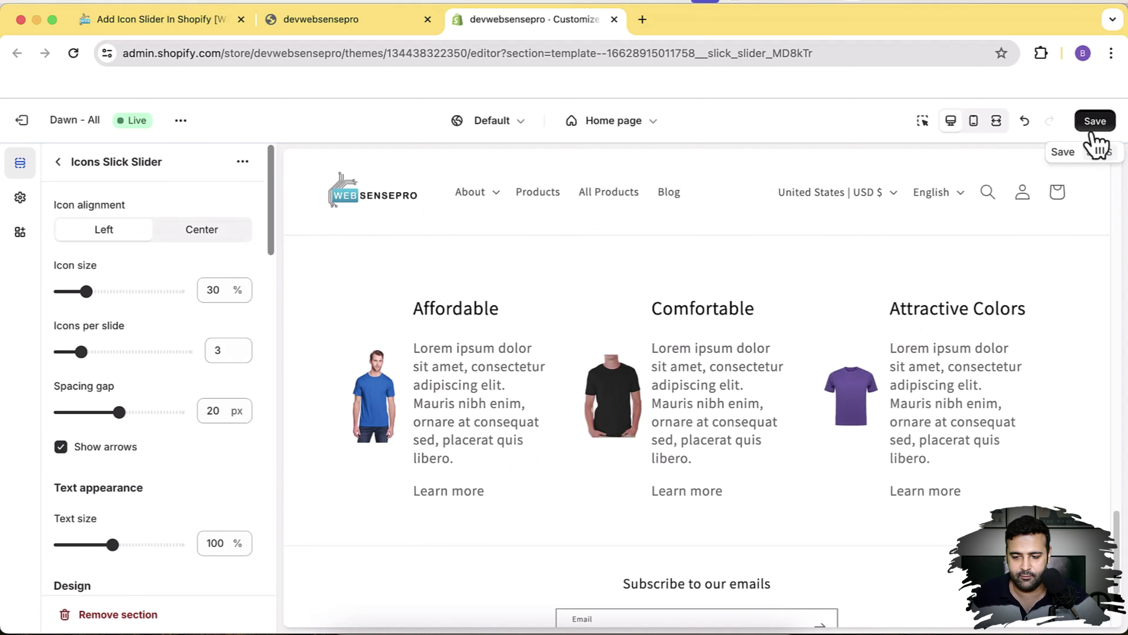
click(1095, 122)
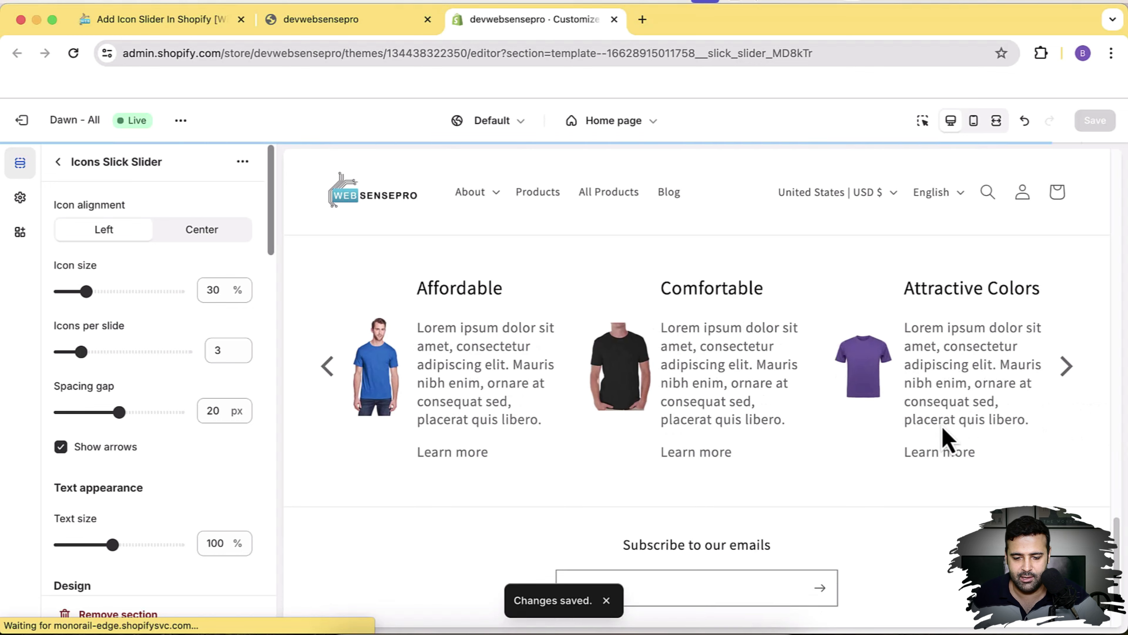
Advance the preview slider to check how the Trendy, Simple and Test 1 slides look with left-aligned icons.
click(1074, 371)
click(1074, 371)
click(1074, 371)
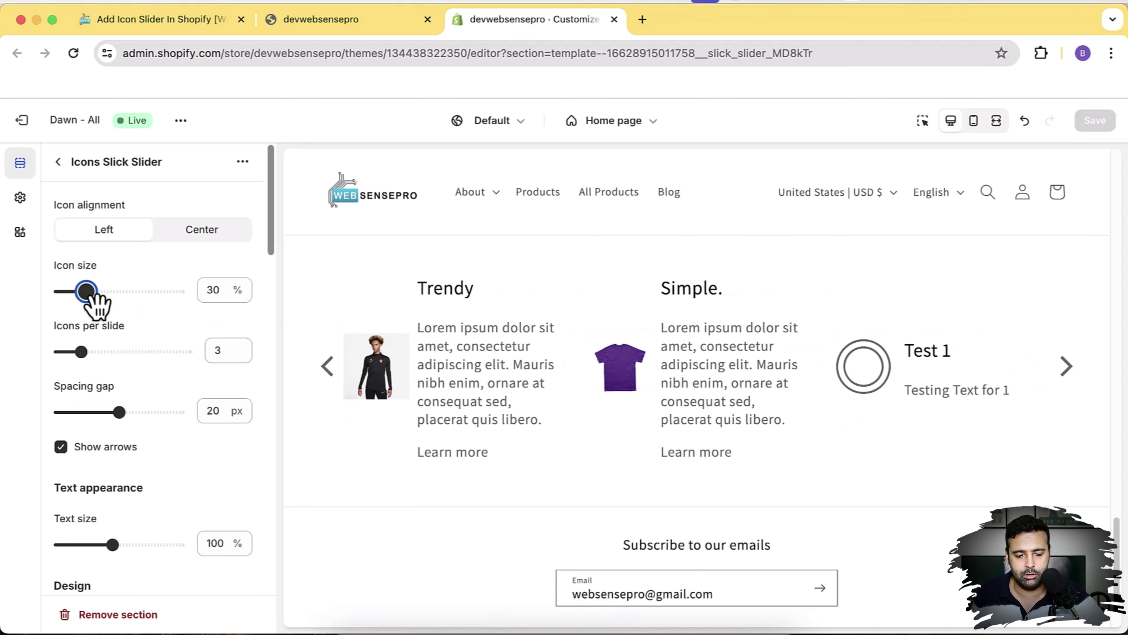
Try an icon size of 51% for the Icons Slick Slider, and settle on 20%.
drag(90, 296, 115, 296)
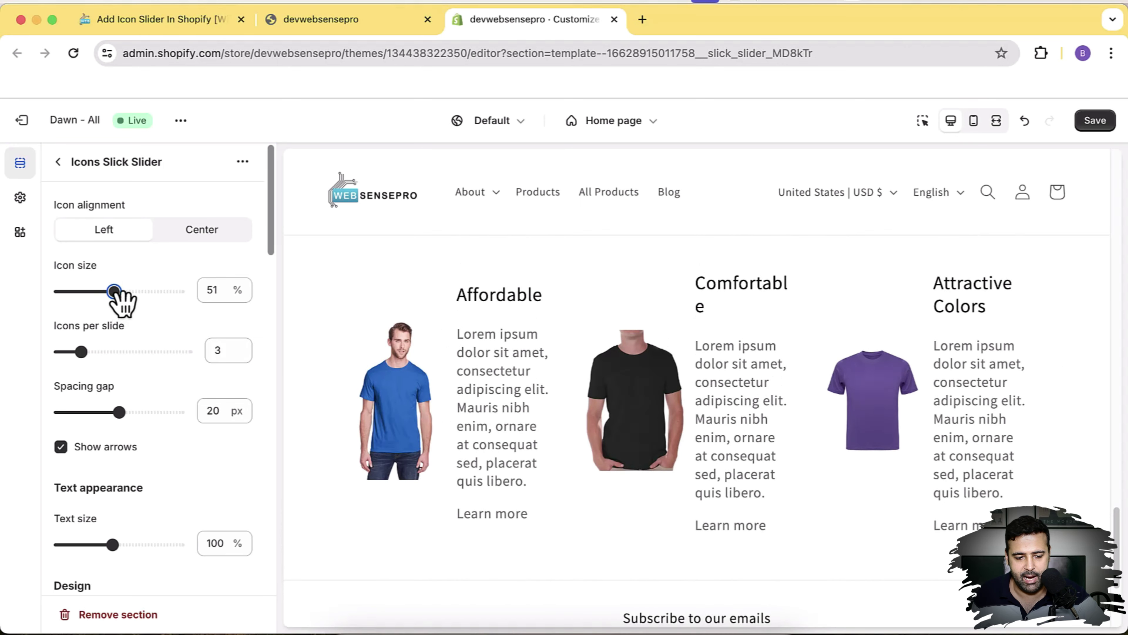
drag(116, 291, 76, 293)
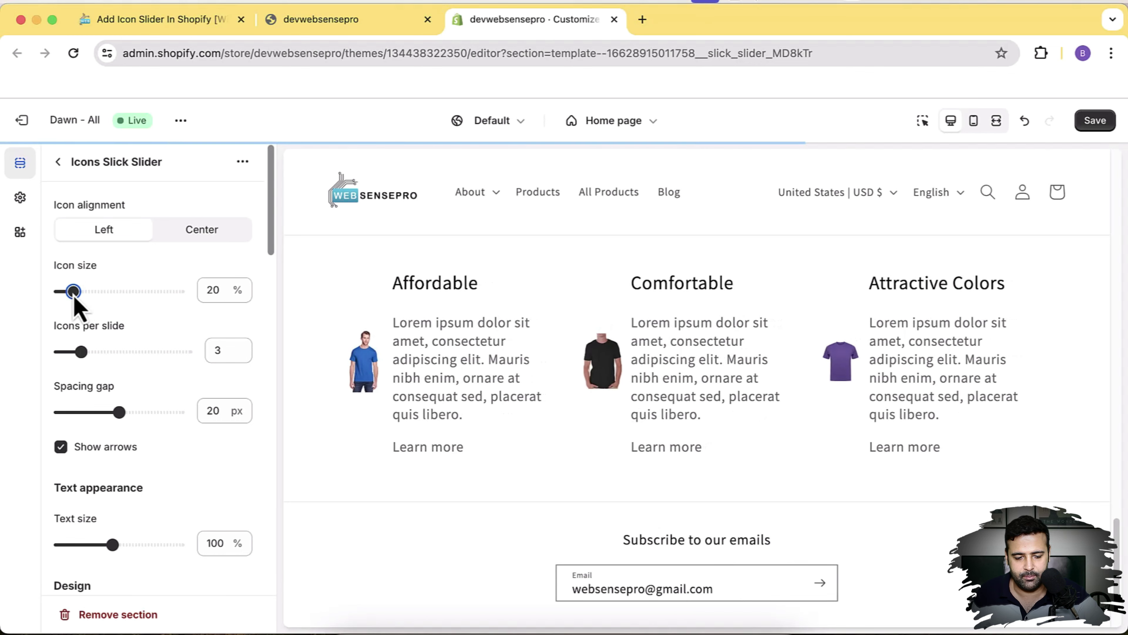
Try showing 5 icons per slide, check the preview, and restore the setting to 3.
scroll(75, 300, down, 1)
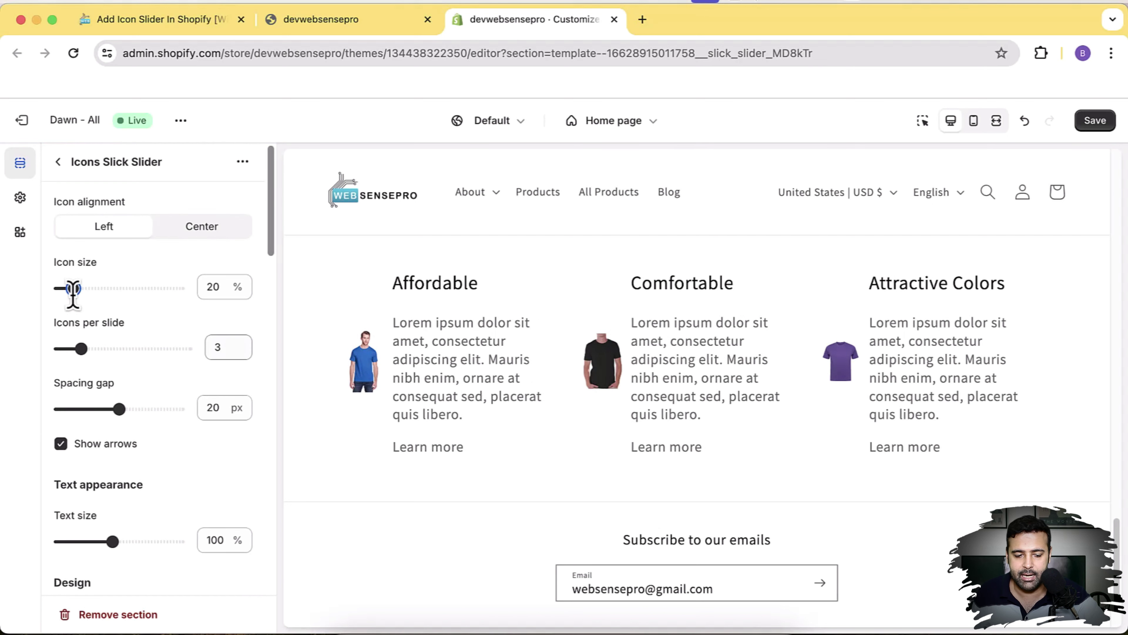
drag(98, 356, 123, 352)
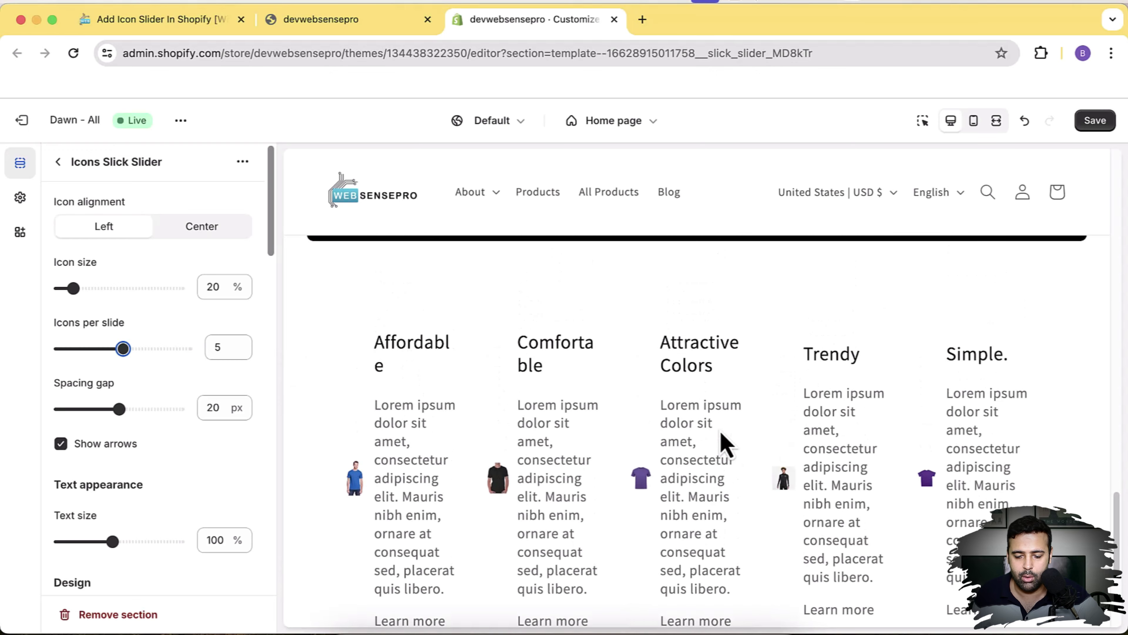
scroll(719, 433, up, 3)
scroll(720, 434, down, 1)
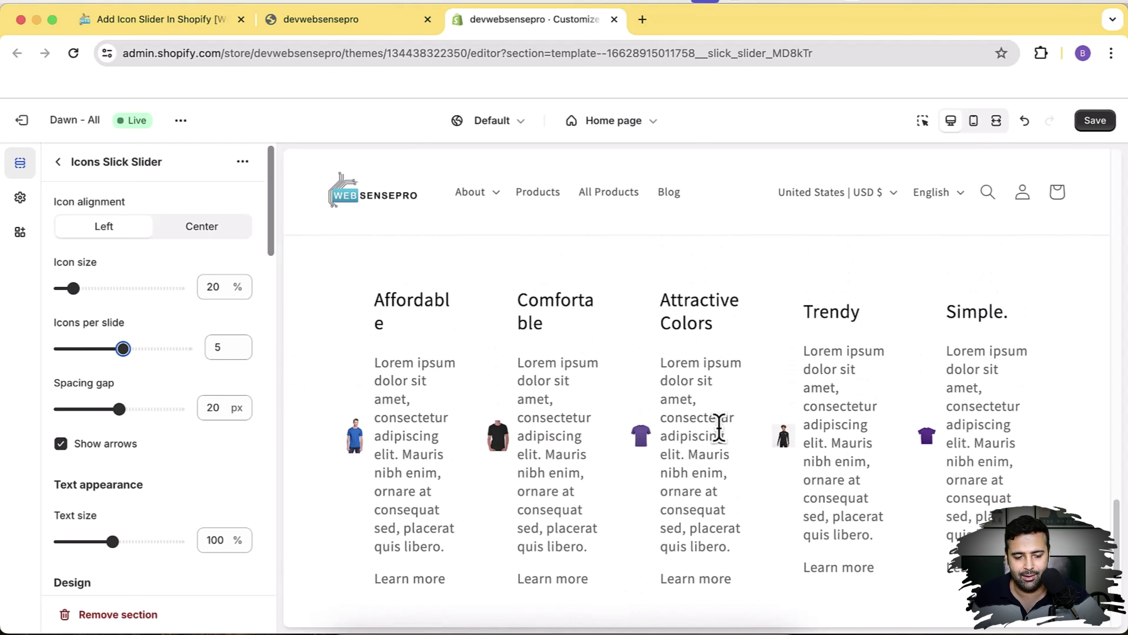
drag(123, 348, 81, 349)
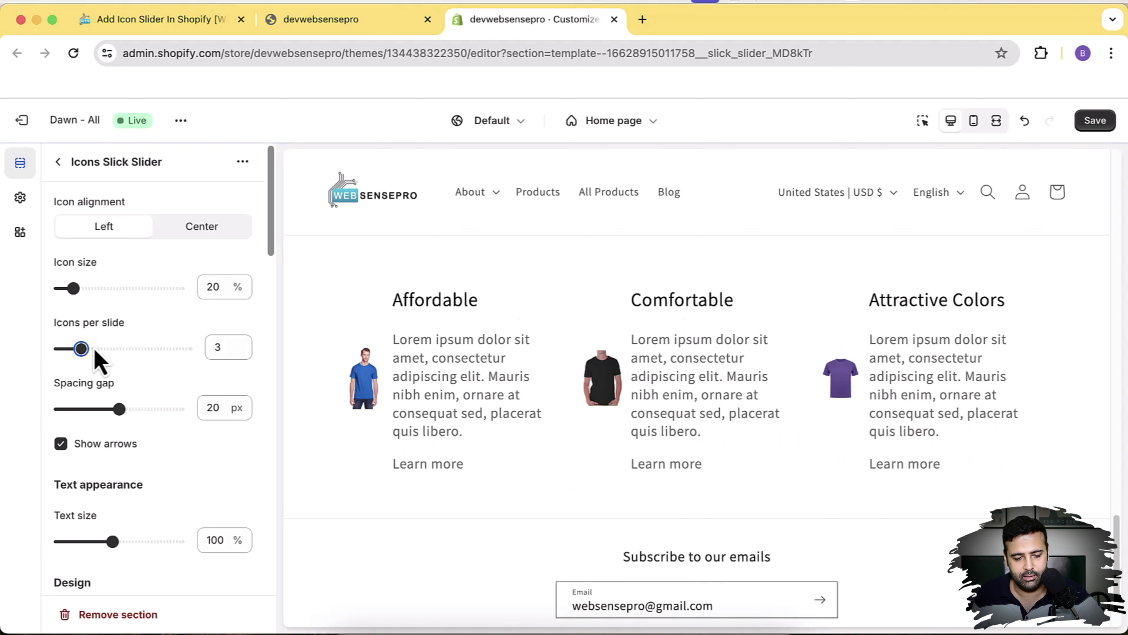
Set the spacing gap to 29 px and the text size to 95%, after trying a text size of 125%.
scroll(121, 325, down, 4)
drag(120, 319, 159, 346)
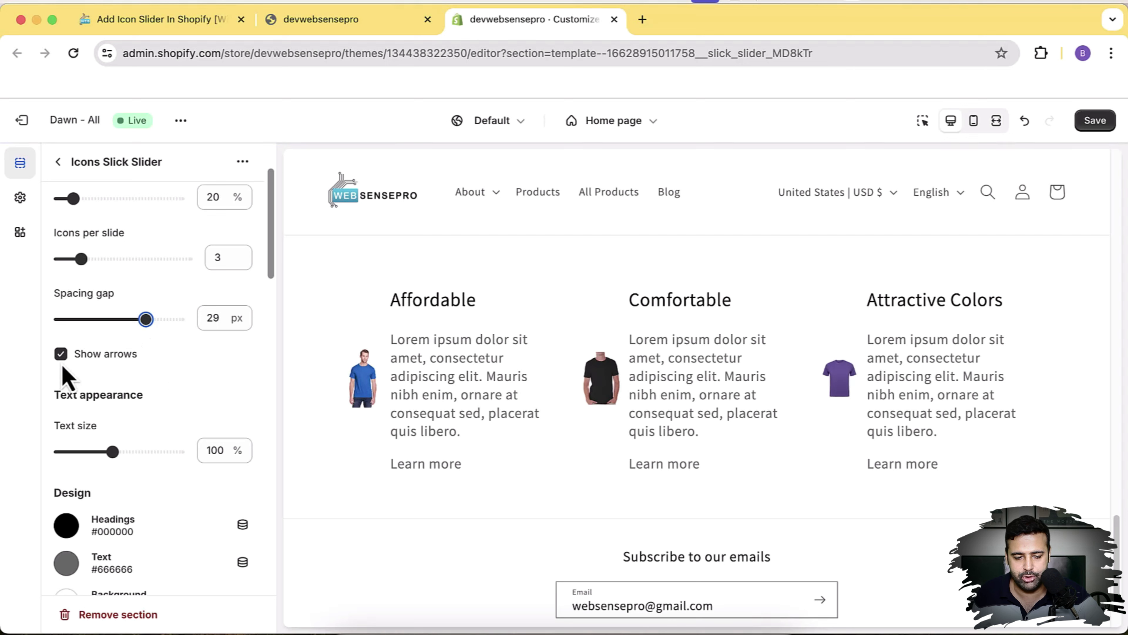
scroll(73, 382, down, 1)
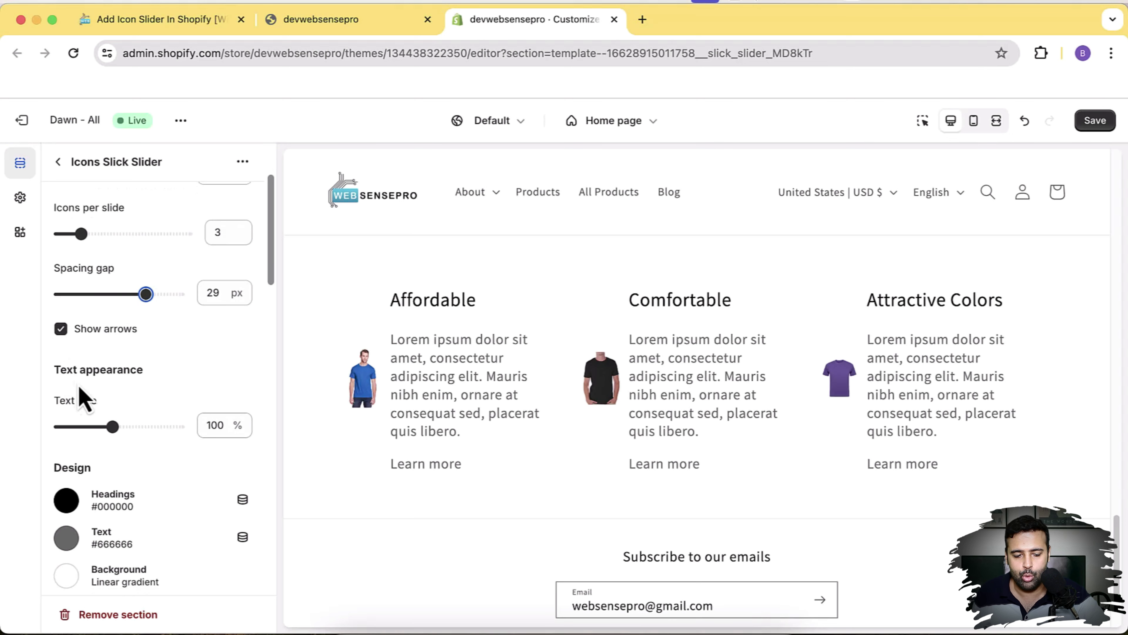
drag(124, 437, 157, 438)
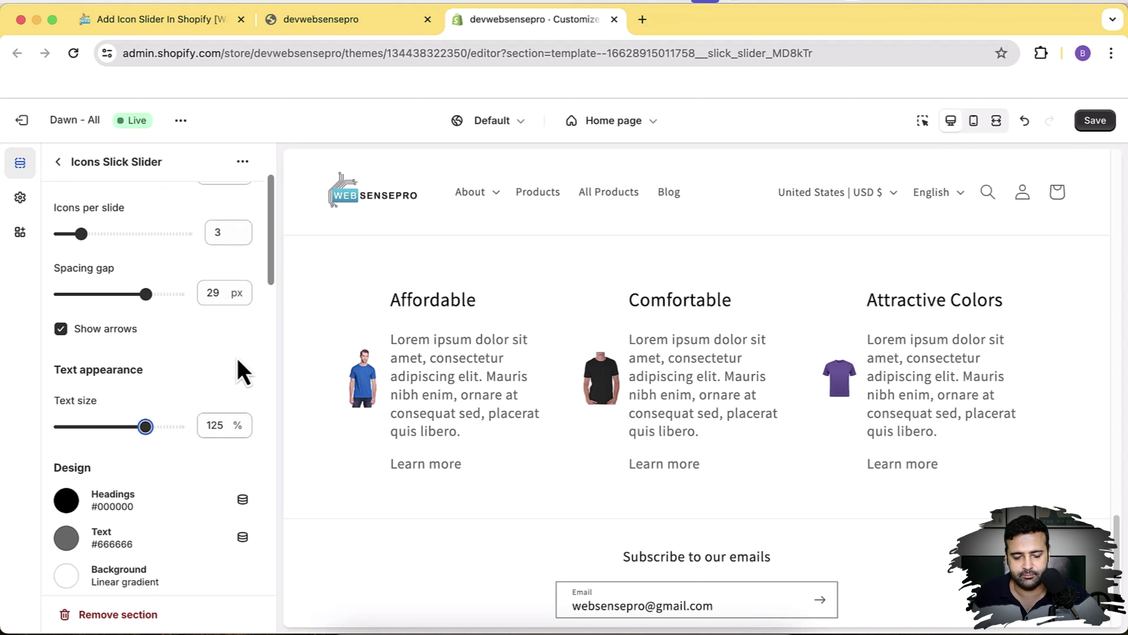
scroll(240, 370, up, 1)
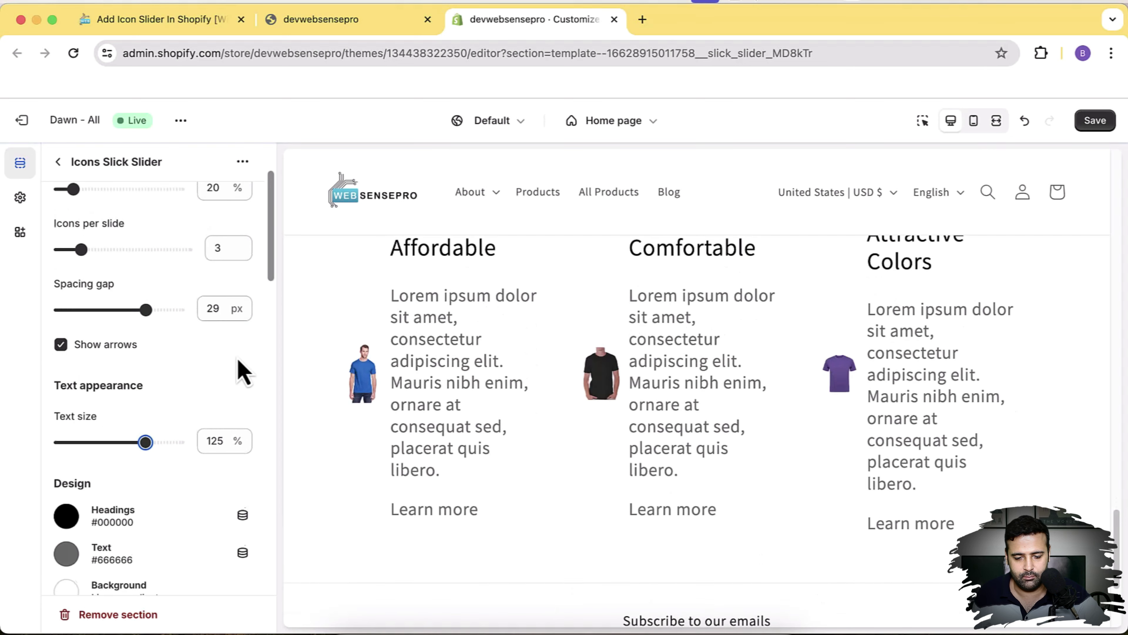
drag(141, 444, 110, 444)
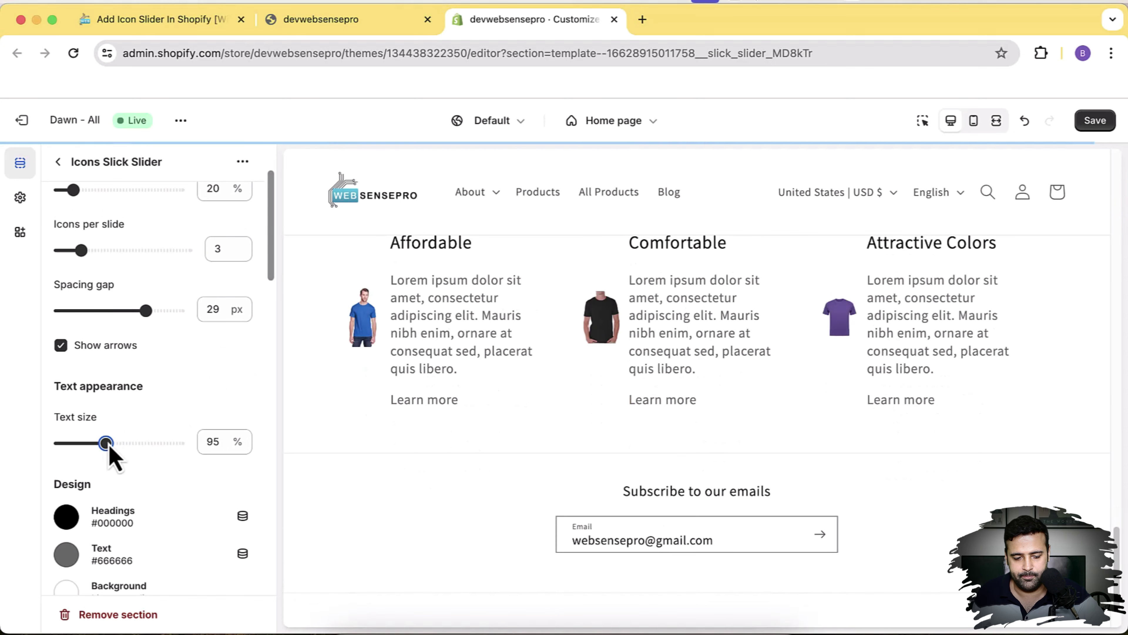
scroll(113, 458, down, 2)
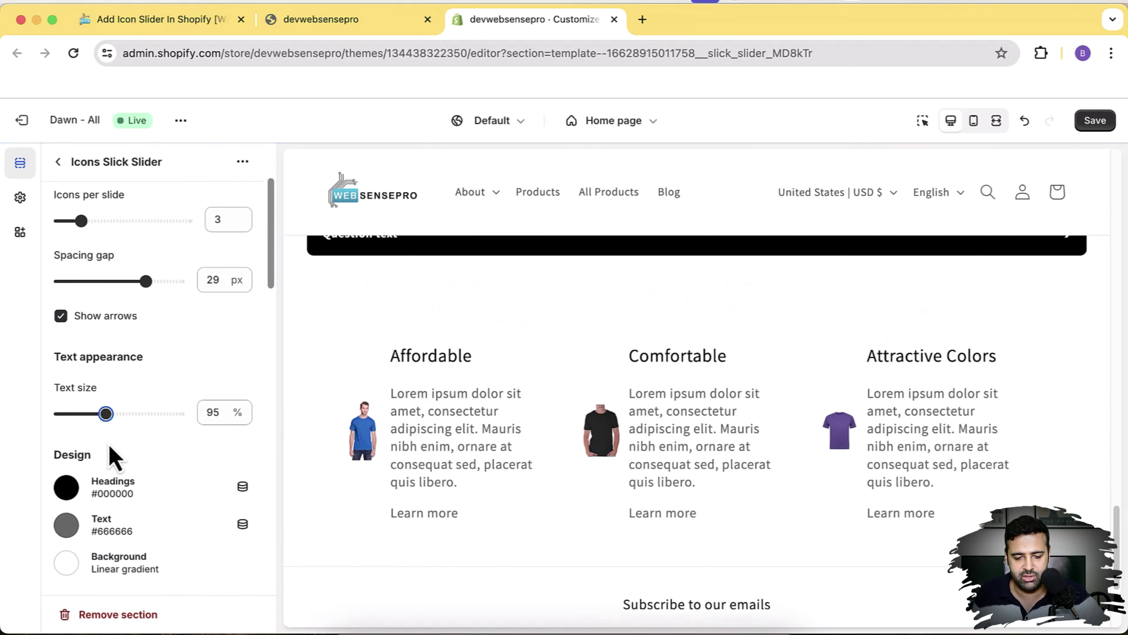
scroll(110, 446, down, 4)
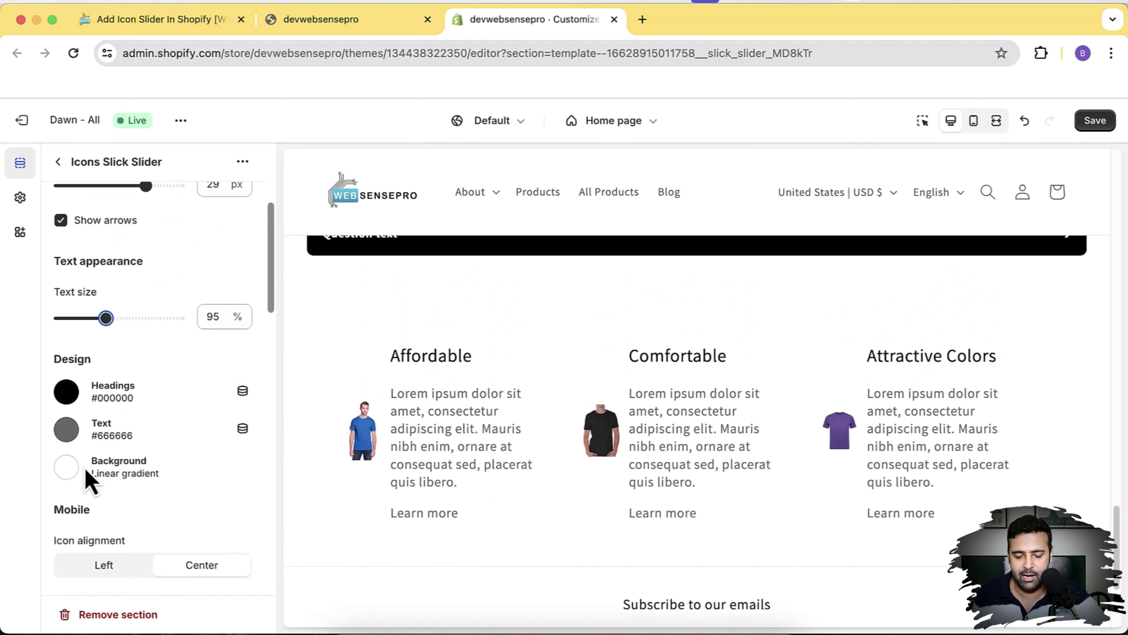
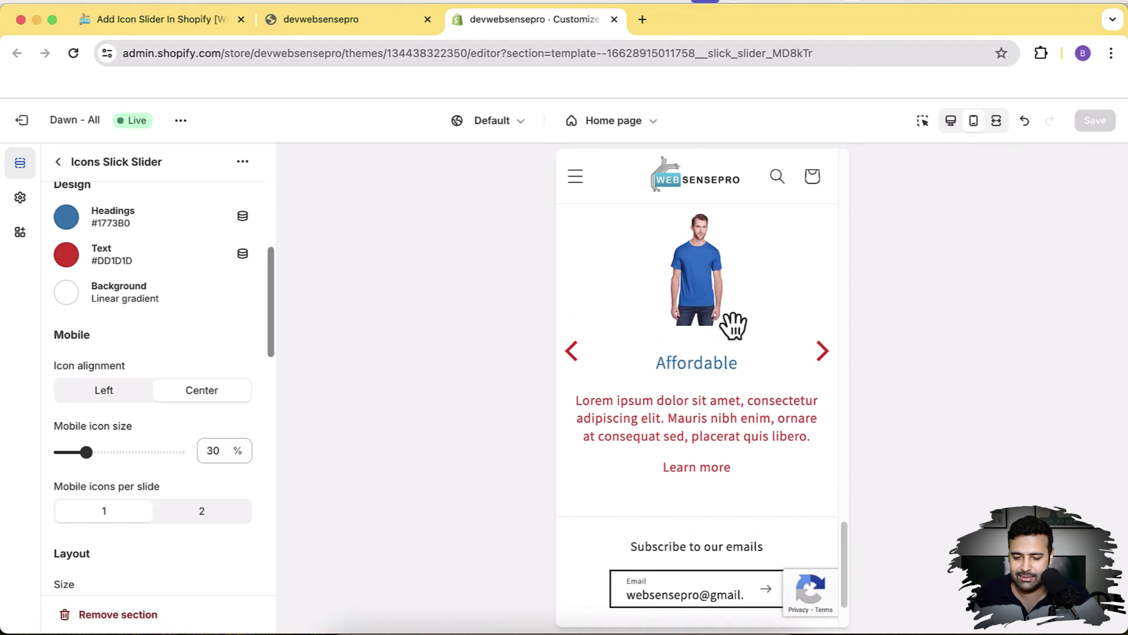
Check the slider in the desktop preview and return to the mobile preview.
click(953, 126)
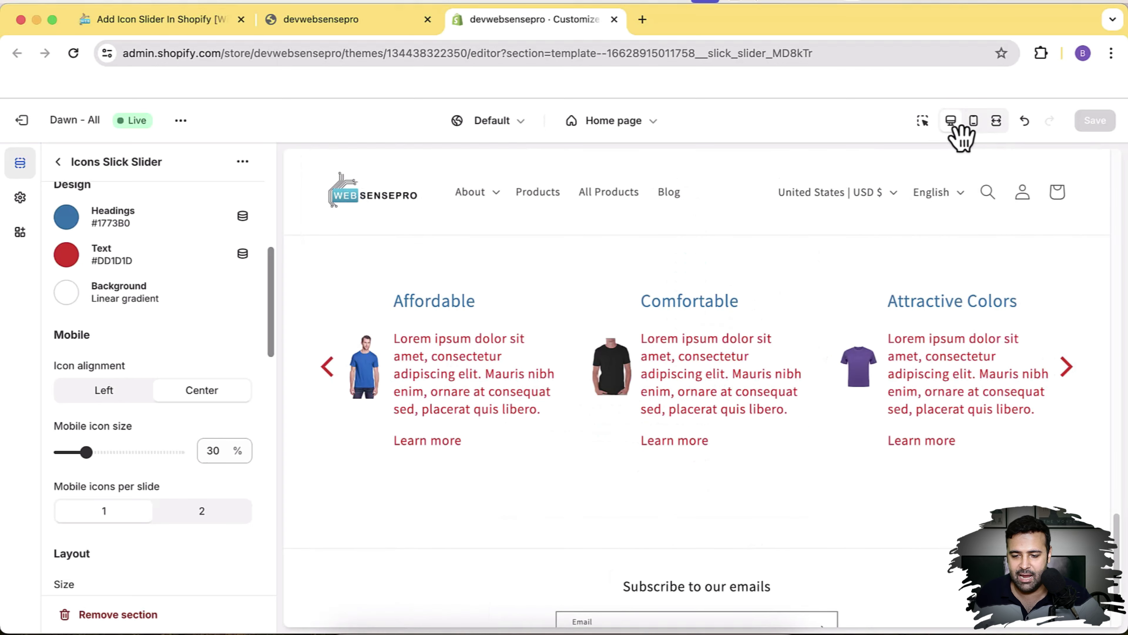
click(973, 129)
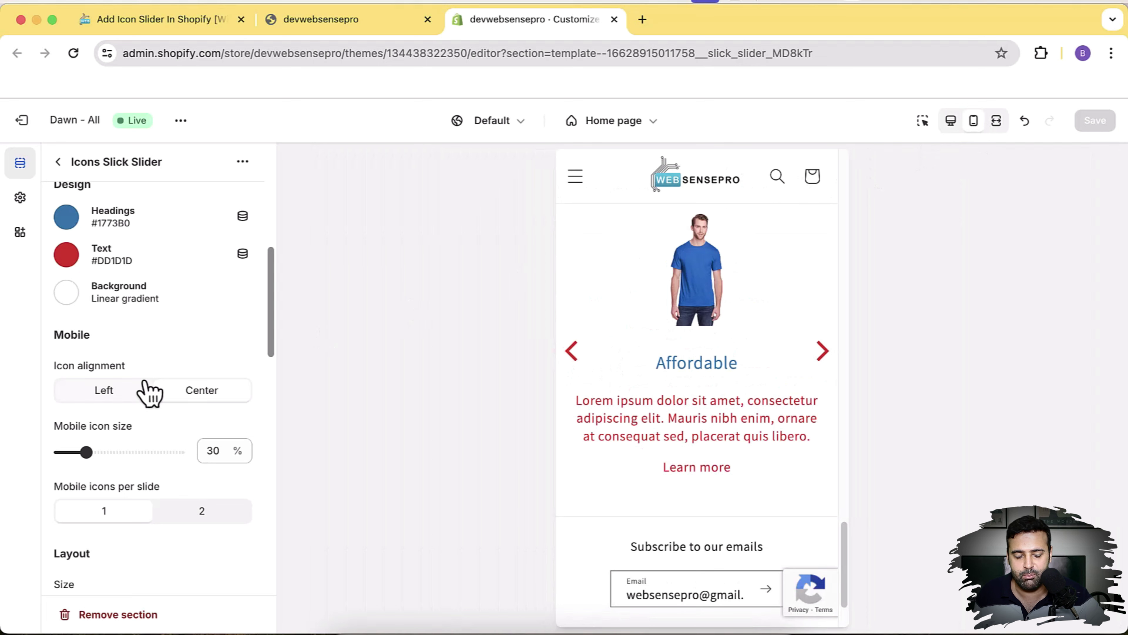
Save the mobile icon alignment as Left and advance the mobile preview to the Attractive Colors slide.
click(104, 394)
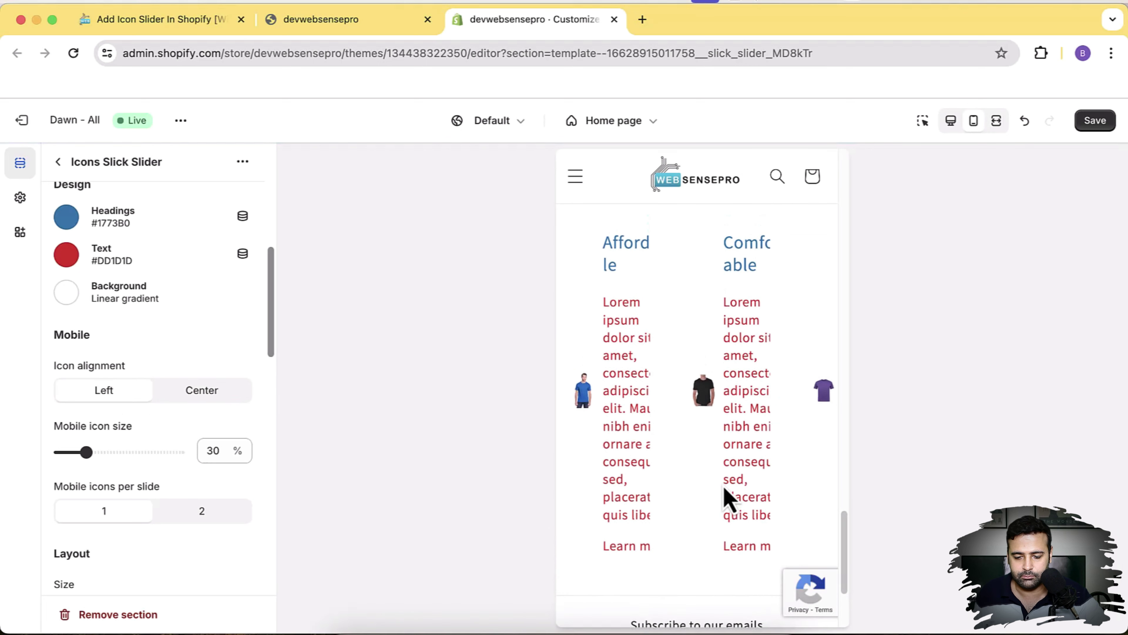
click(1095, 121)
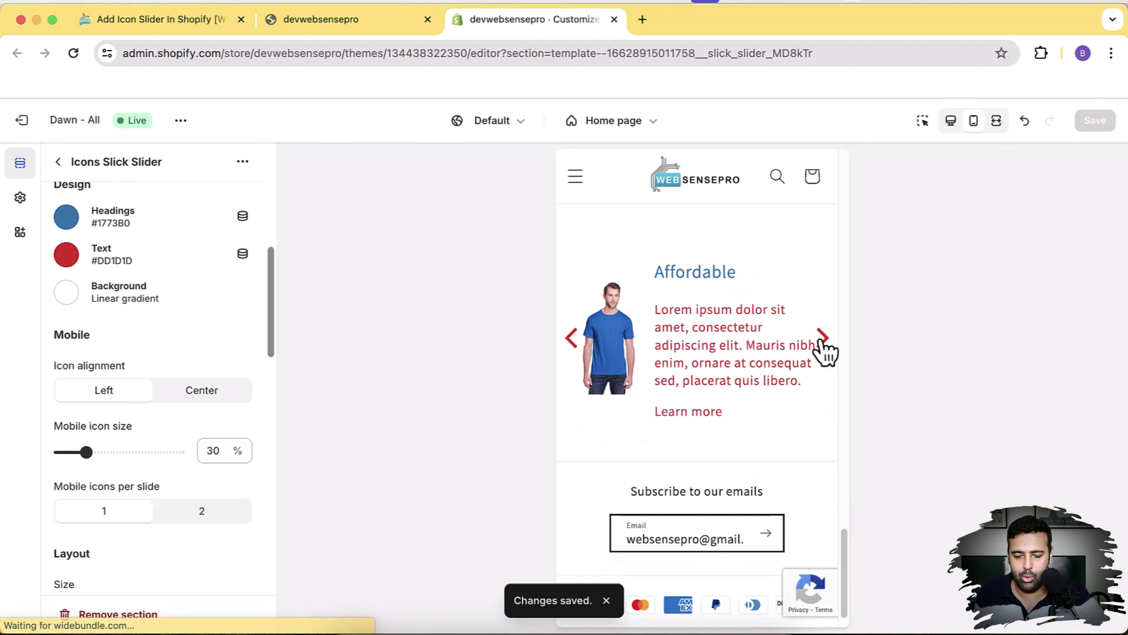
click(823, 345)
click(823, 344)
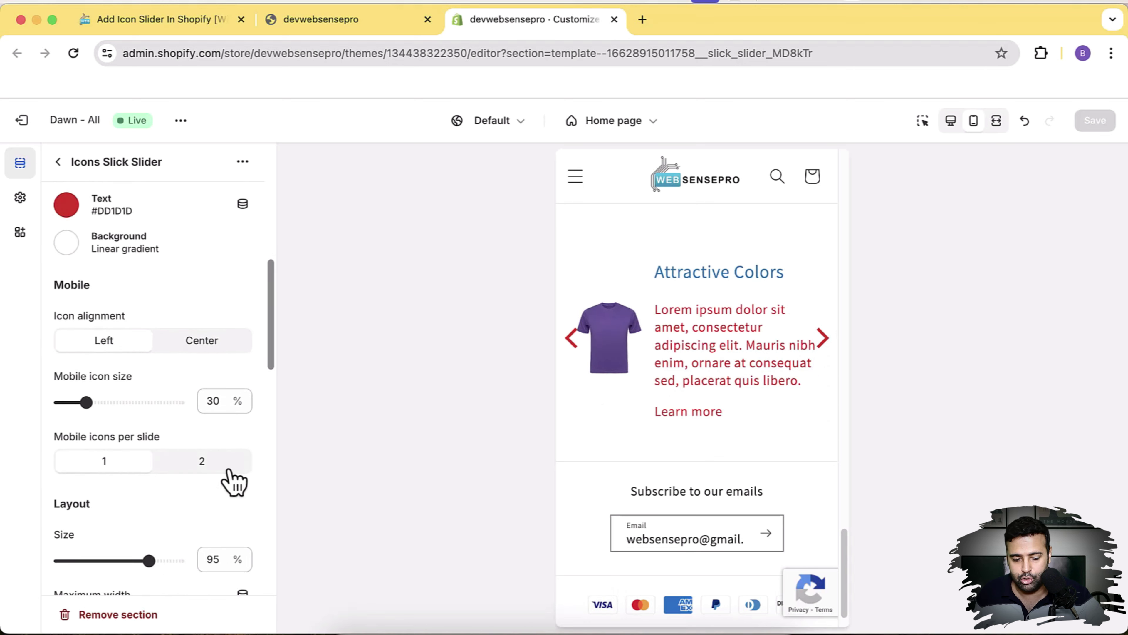
Look over the section's Layout settings for size, width, padding and margin, and its CSS and Mobile CSS fields.
scroll(229, 472, down, 5)
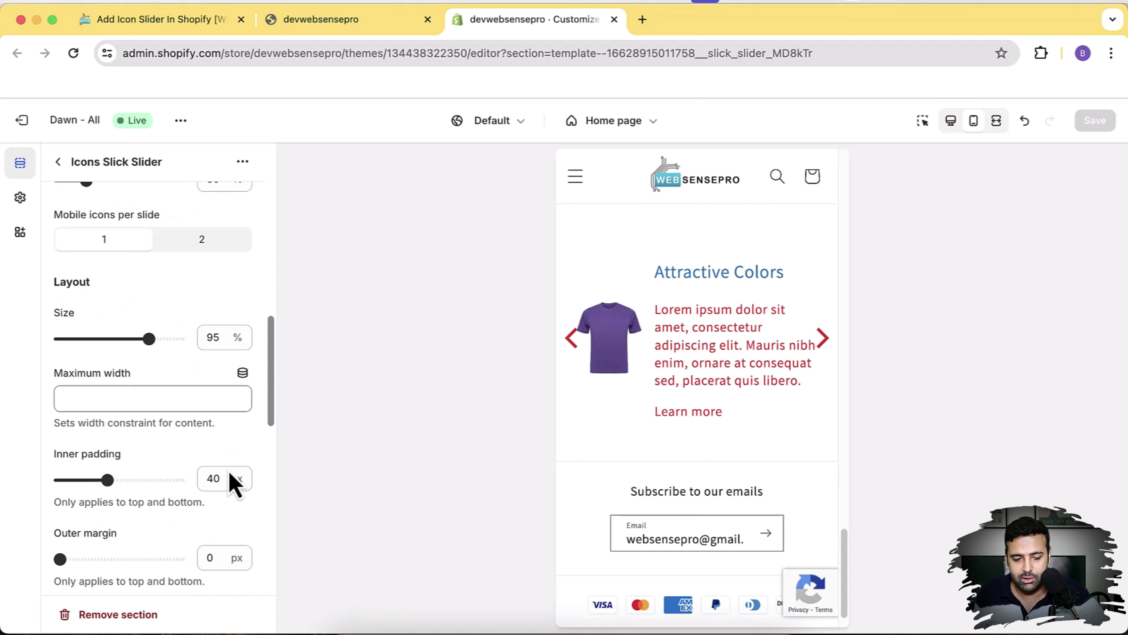
scroll(229, 472, down, 1)
scroll(196, 411, down, 3)
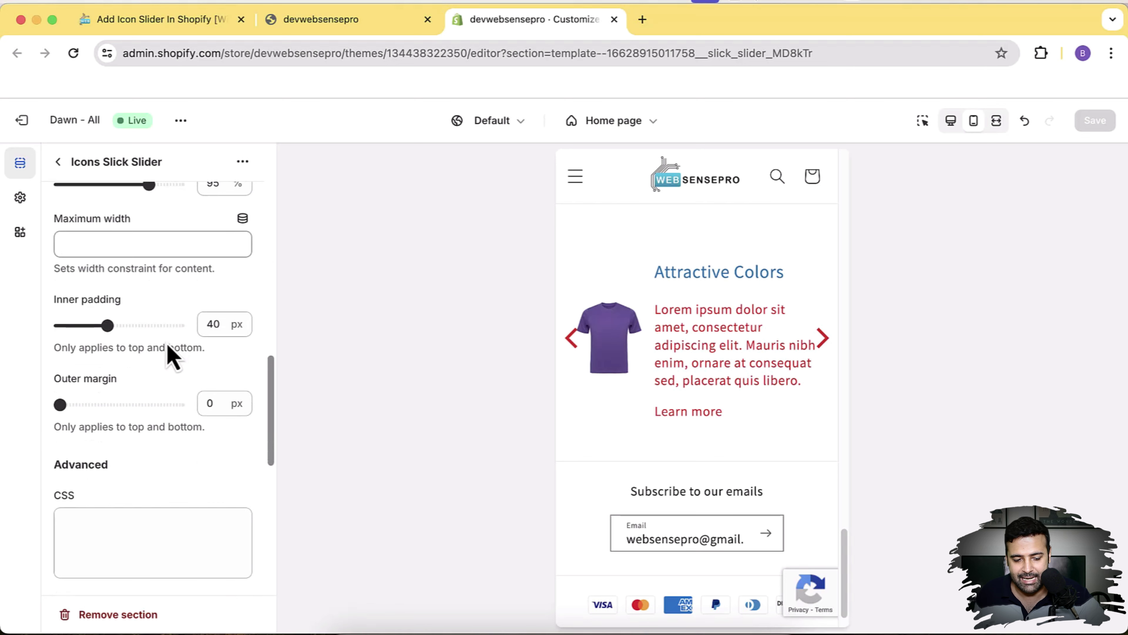
scroll(167, 347, down, 3)
scroll(167, 353, up, 3)
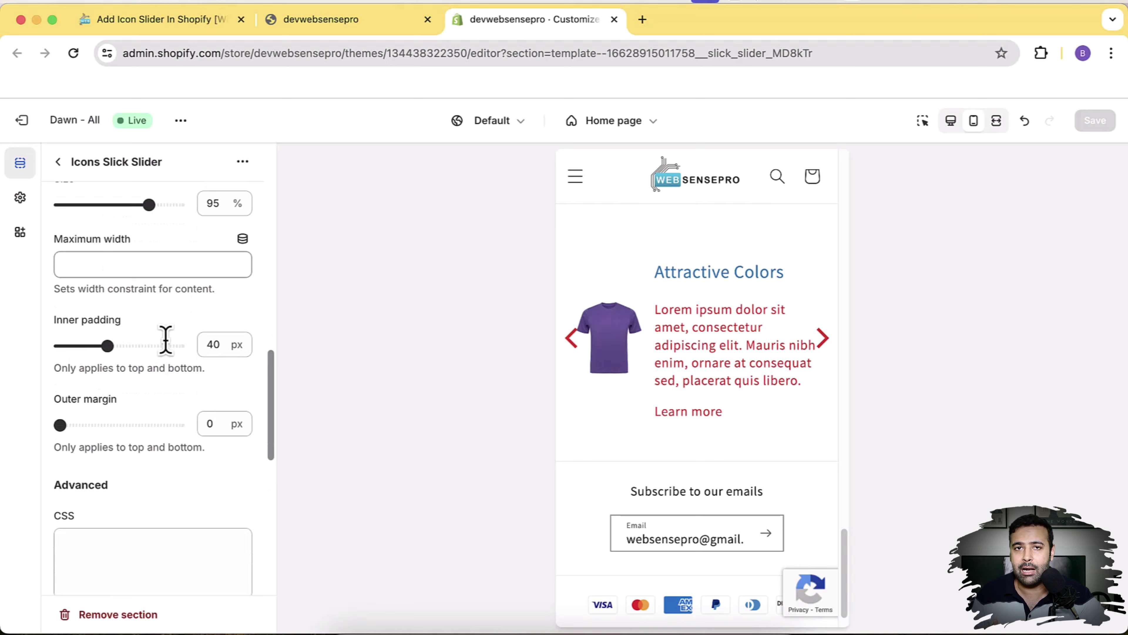
scroll(172, 356, down, 3)
click(184, 416)
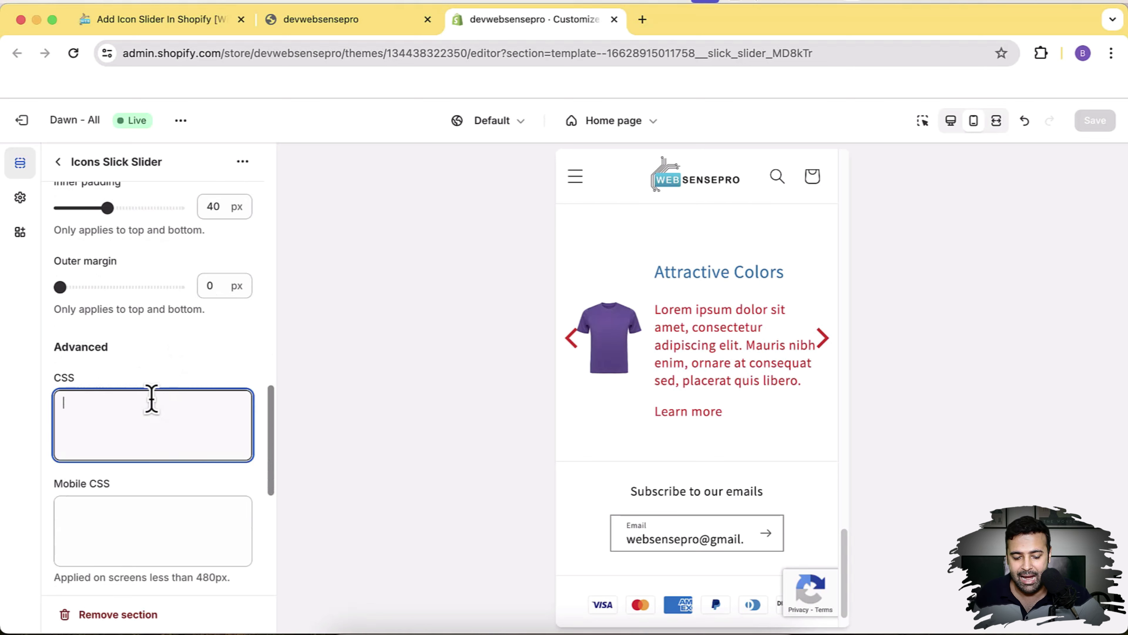
click(149, 533)
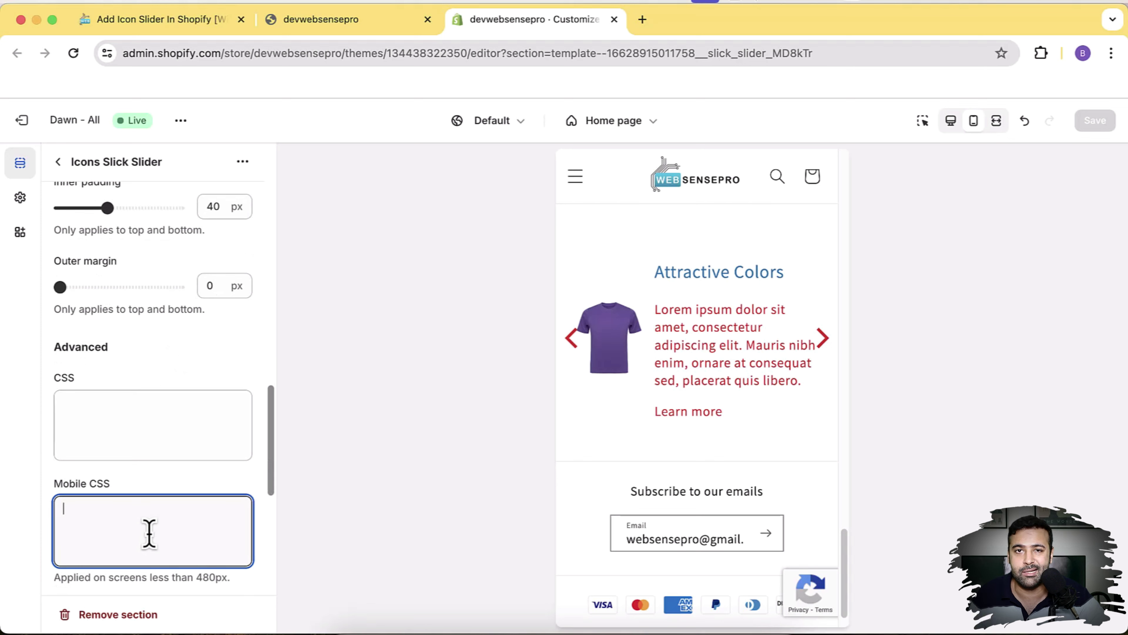
Override the default theme font, set the section's heading font to Mono, and save the theme.
scroll(156, 504, down, 1)
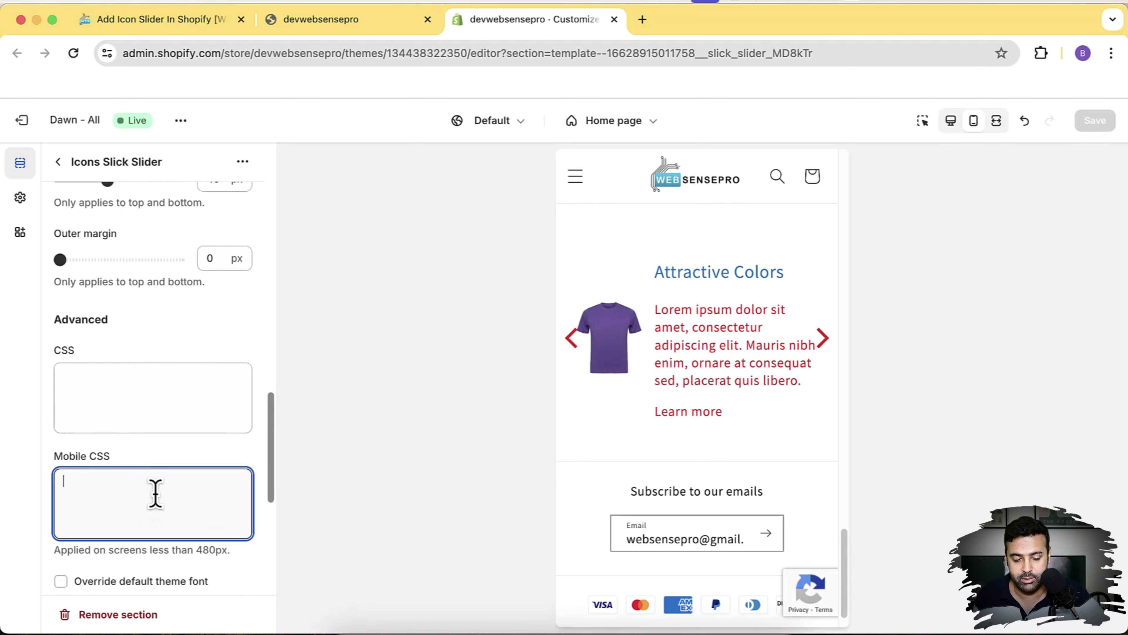
scroll(156, 494, down, 3)
scroll(204, 396, down, 4)
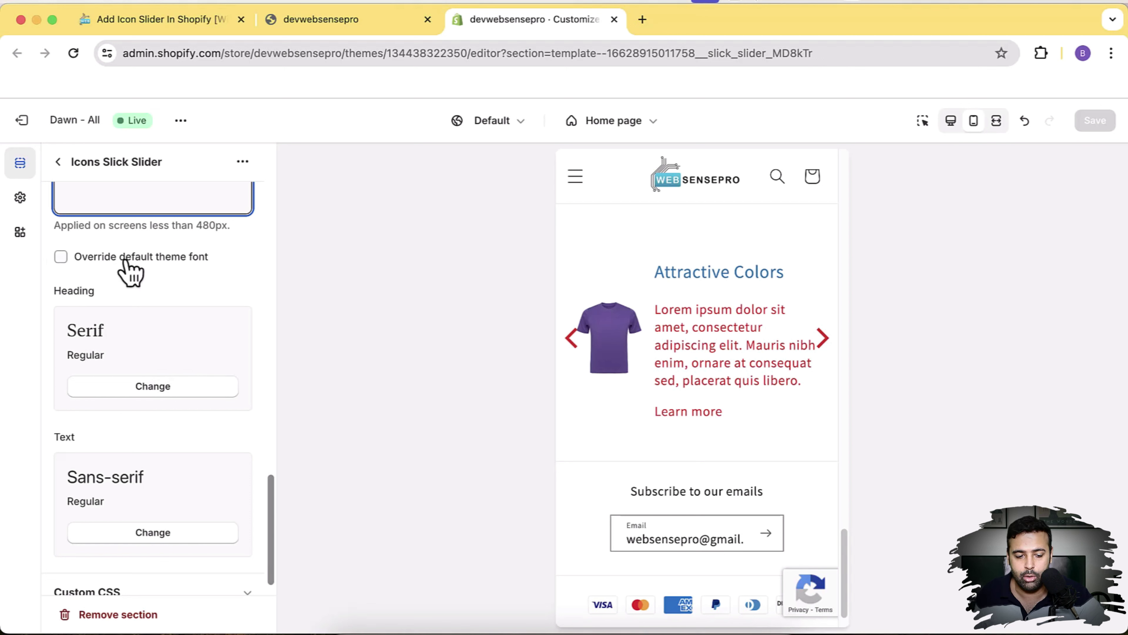
click(61, 259)
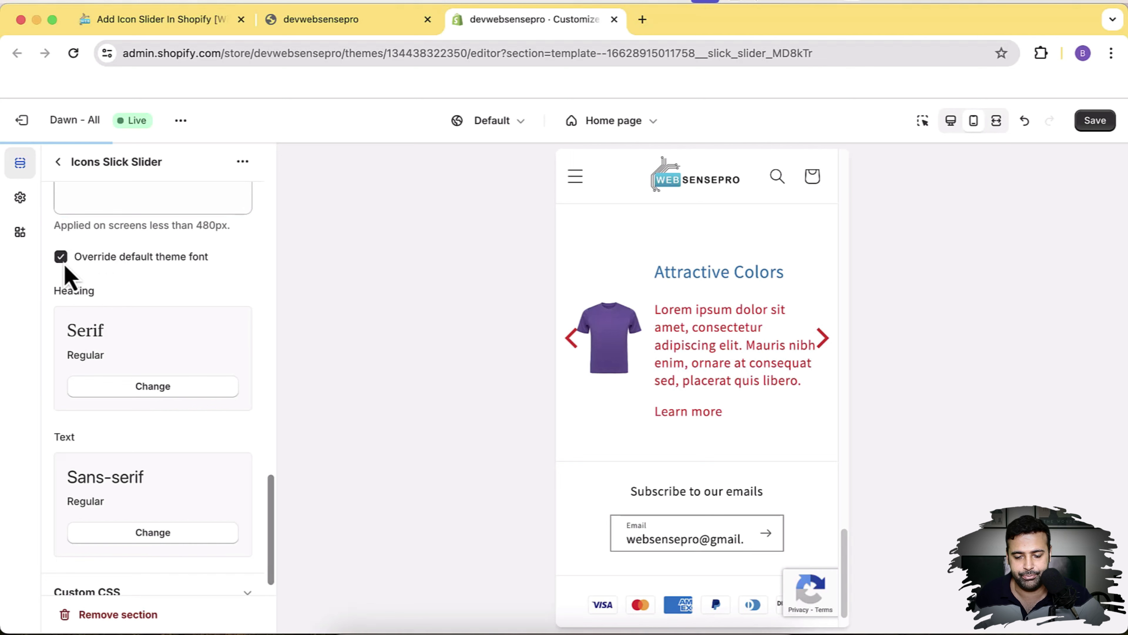
click(184, 390)
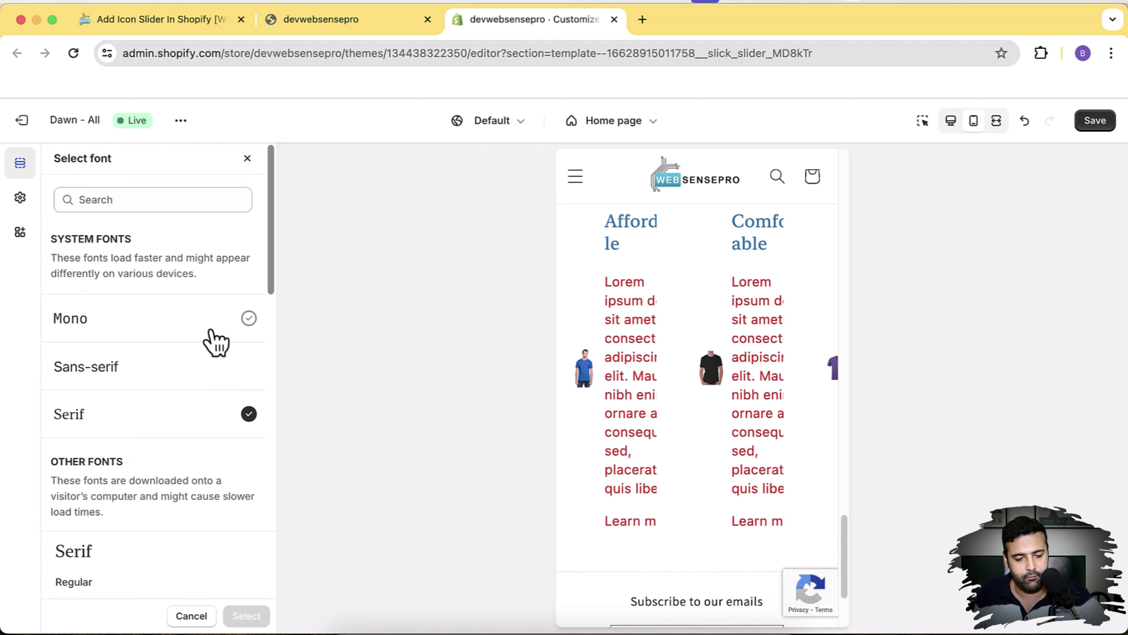
click(213, 342)
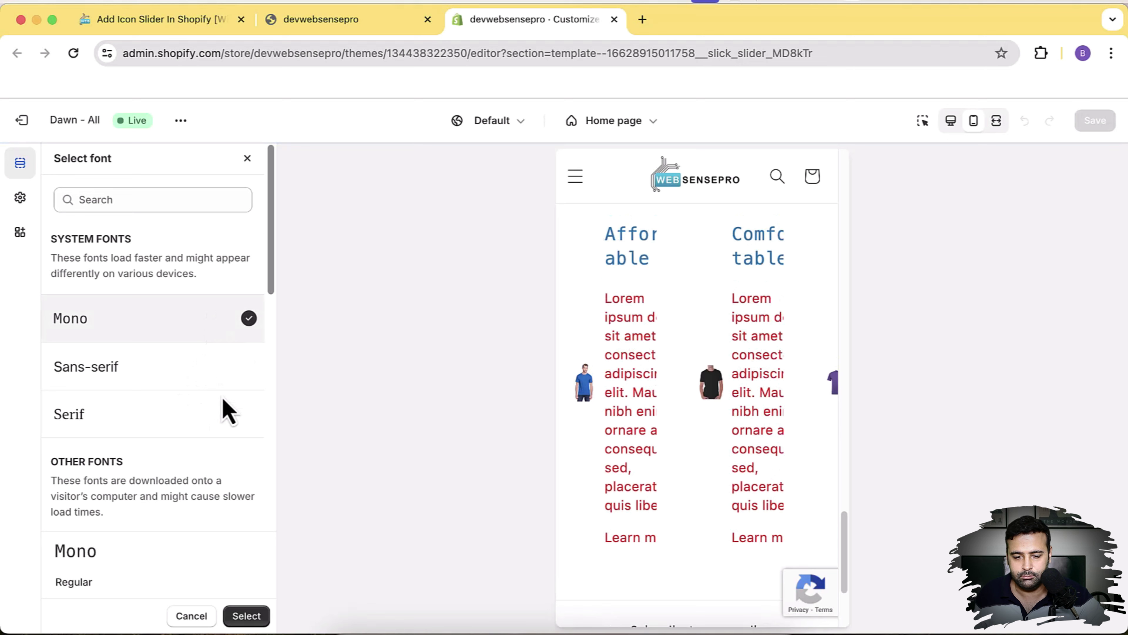
click(265, 618)
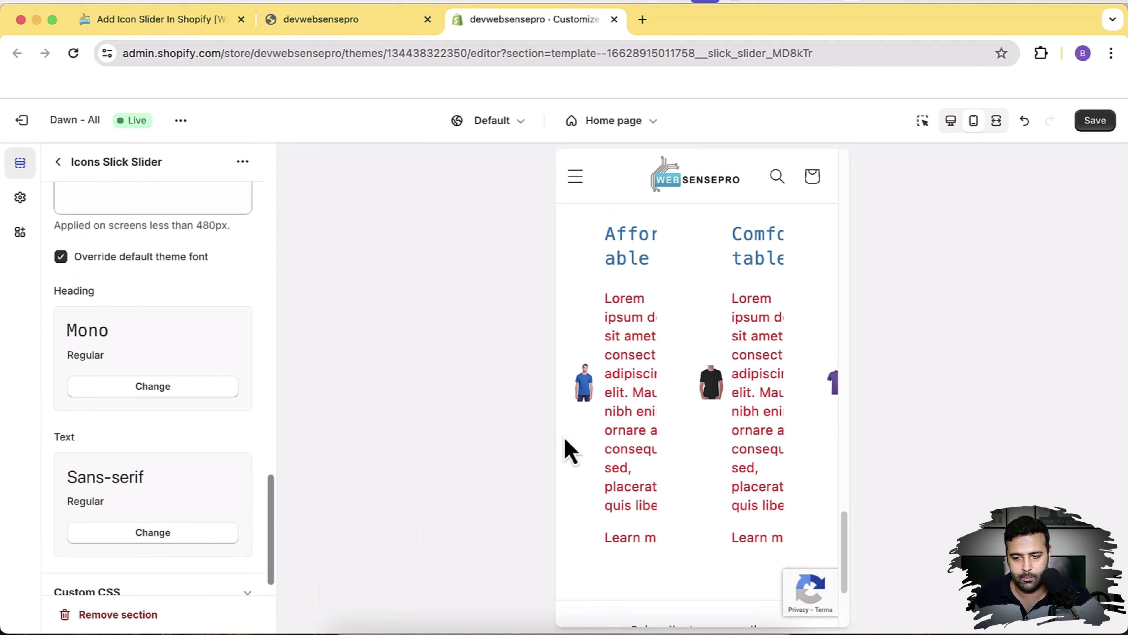
click(1090, 124)
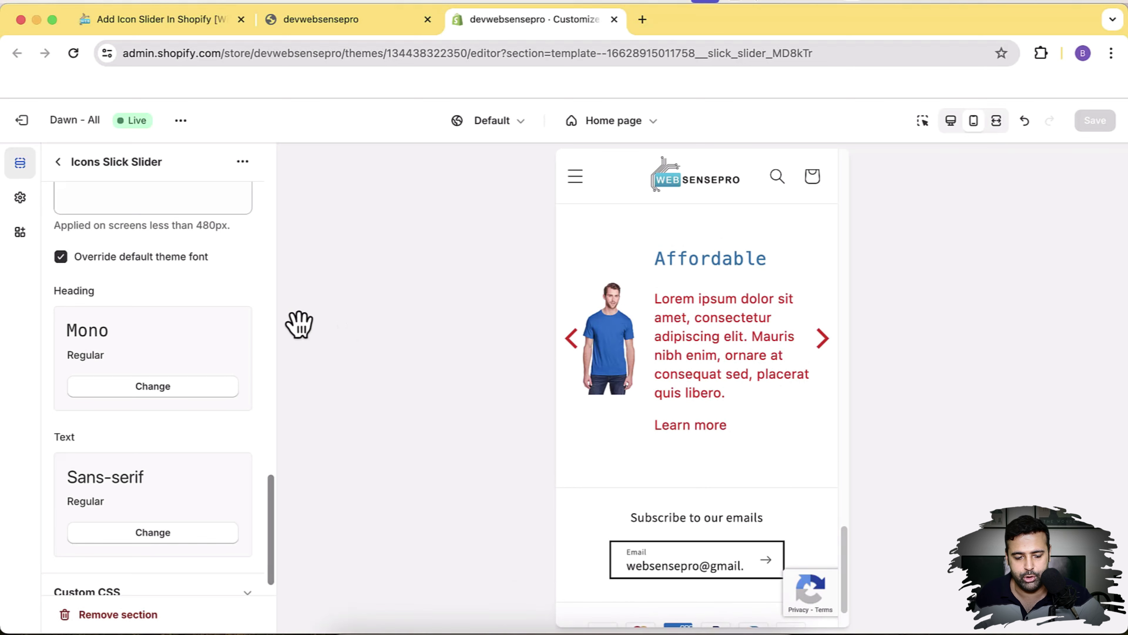
Set the Icons Slick Slider section's text font to Abril Fatface and save the theme.
scroll(202, 318, down, 1)
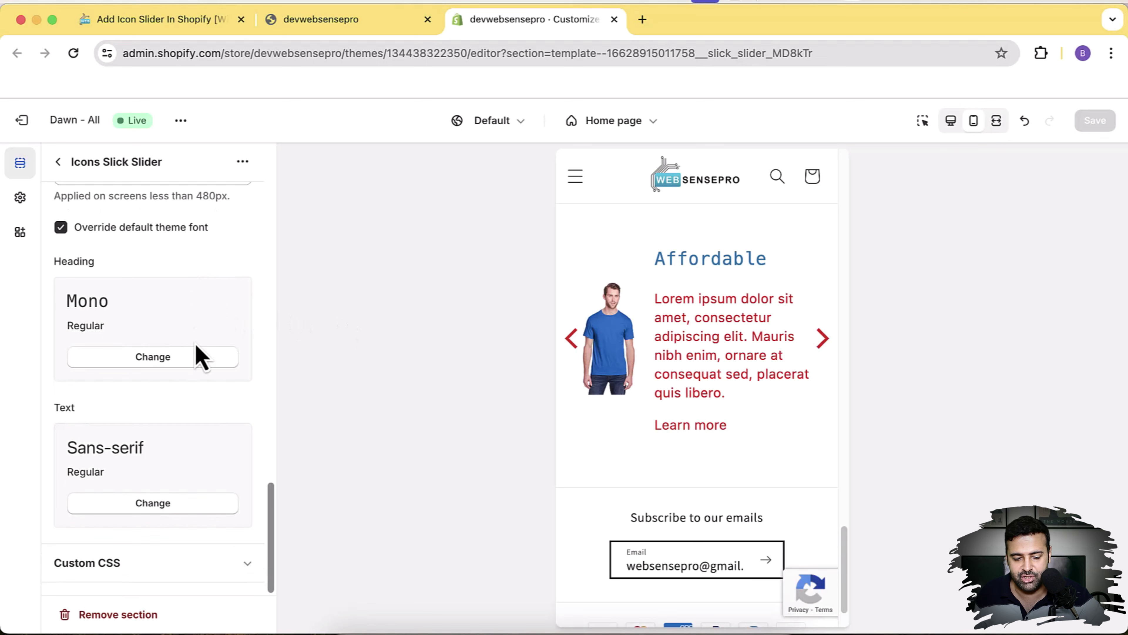
click(186, 505)
scroll(222, 246, down, 4)
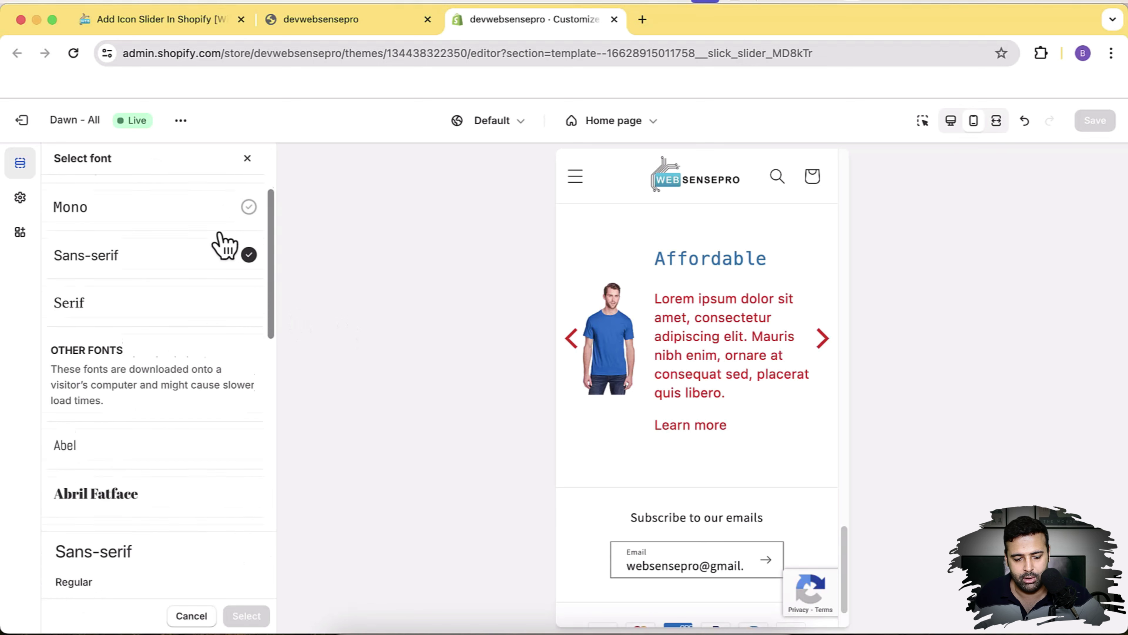
scroll(222, 246, down, 2)
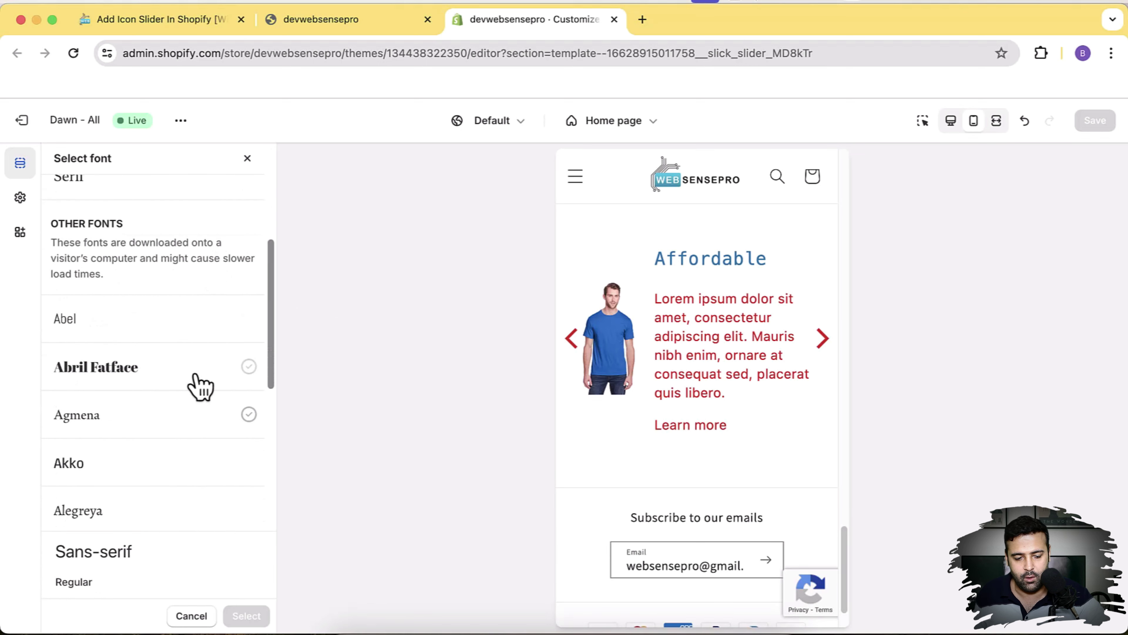
click(200, 382)
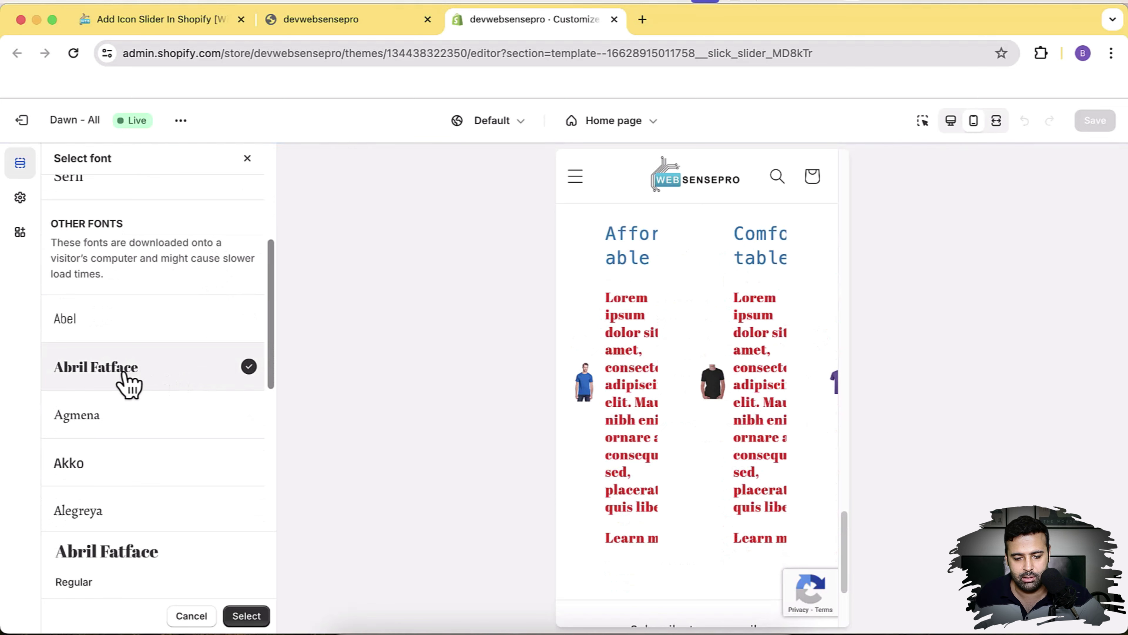
click(246, 615)
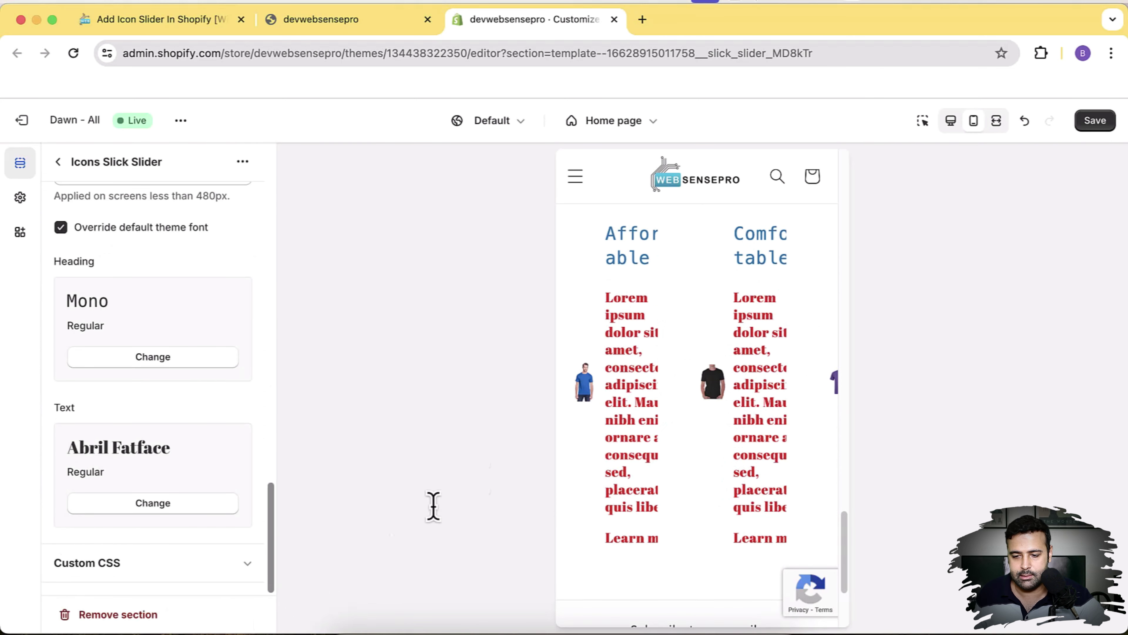
click(1092, 127)
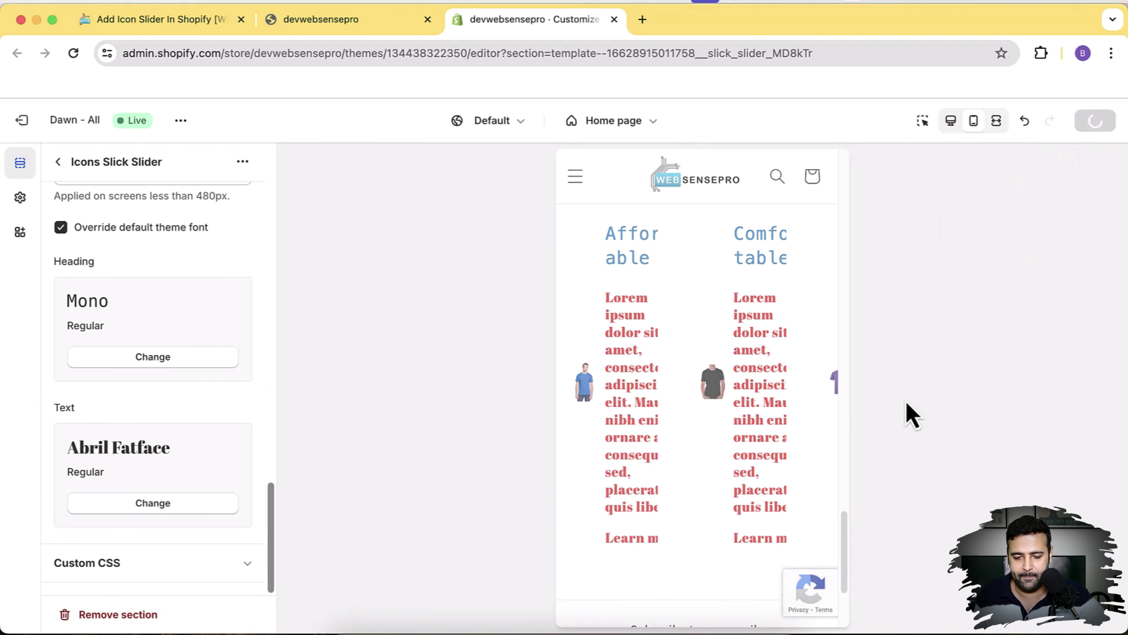
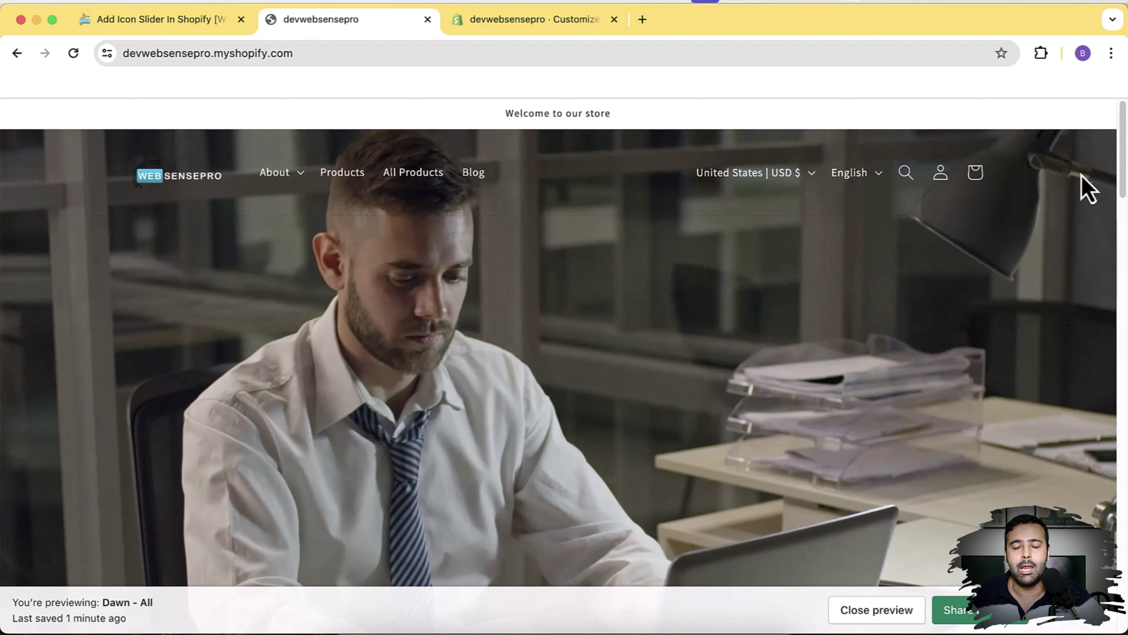
scroll(1124, 182, down, 2)
drag(1124, 182, 1123, 249)
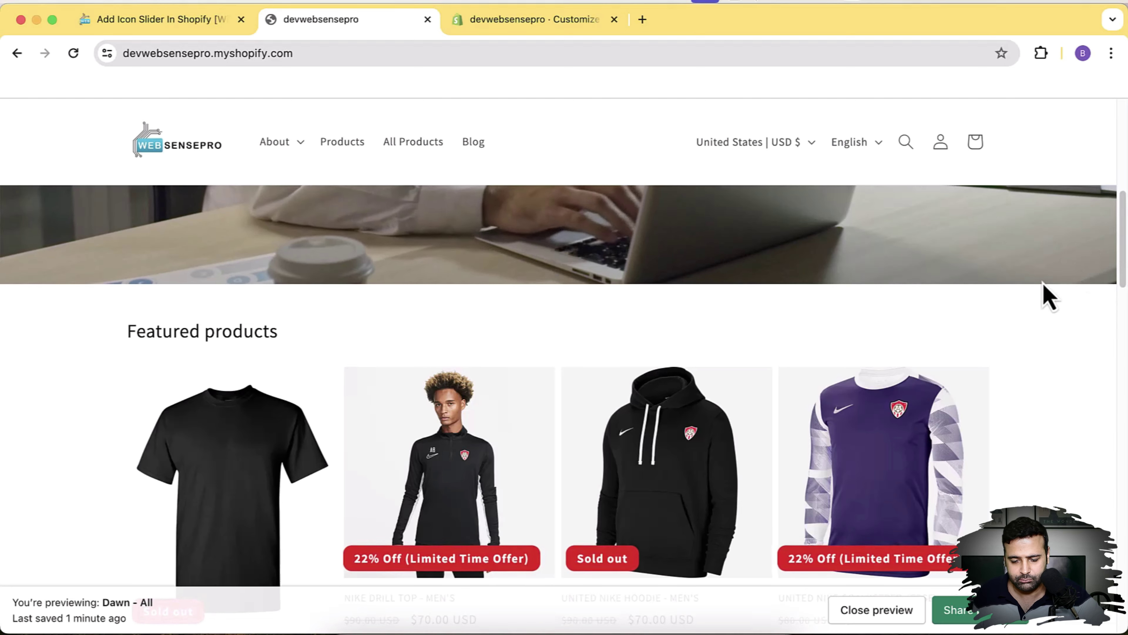
scroll(977, 328, down, 2)
scroll(951, 347, up, 10)
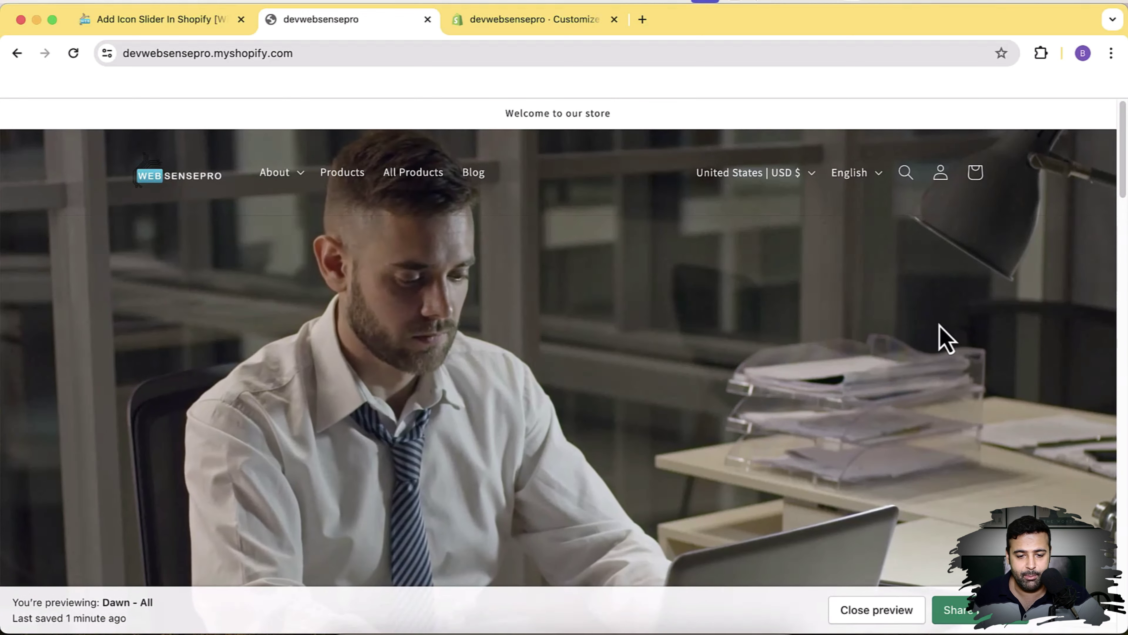
click(559, 25)
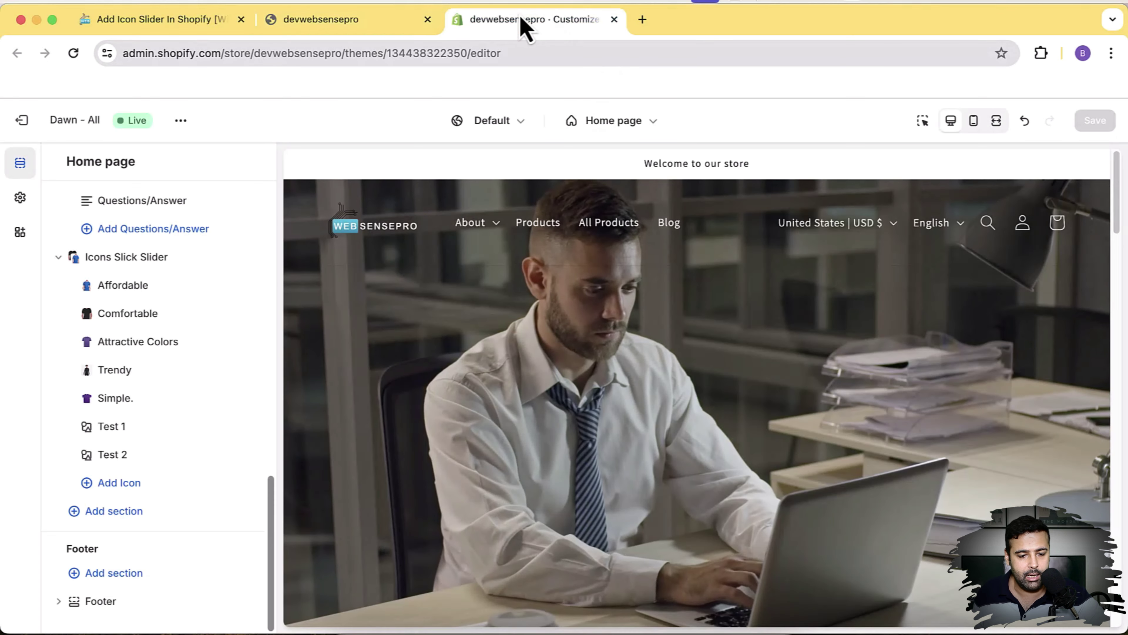
Copy the storefront address, open its /admin page in a new browser tab, and close the theme editor tab.
click(370, 25)
key(super+a)
key(BackSpace)
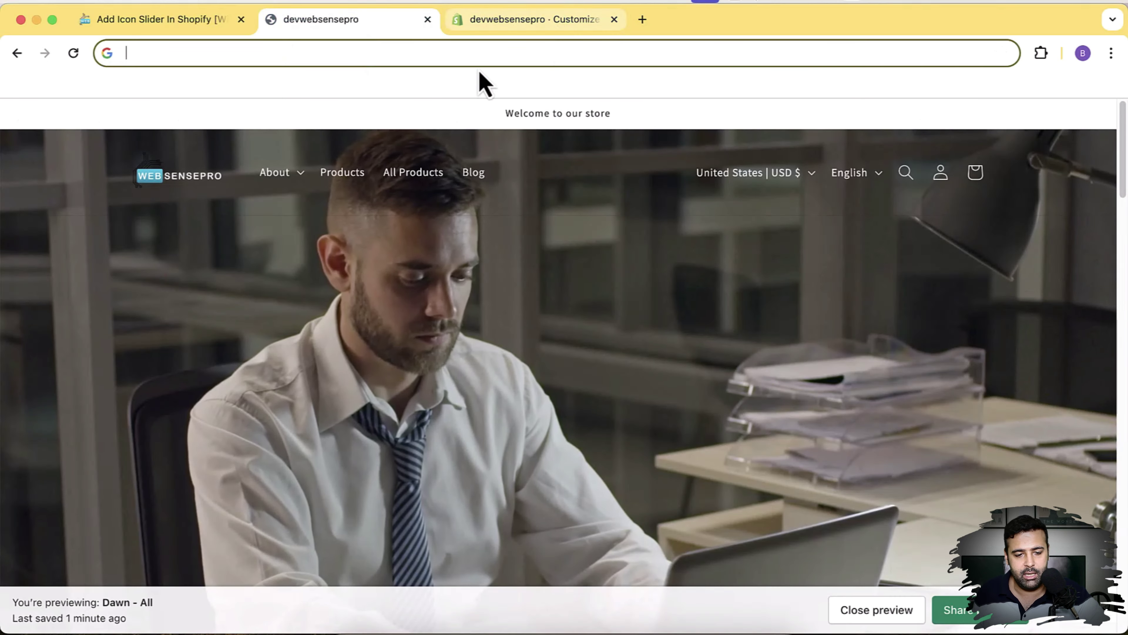
text(')
key(Escape)
key(super+c)
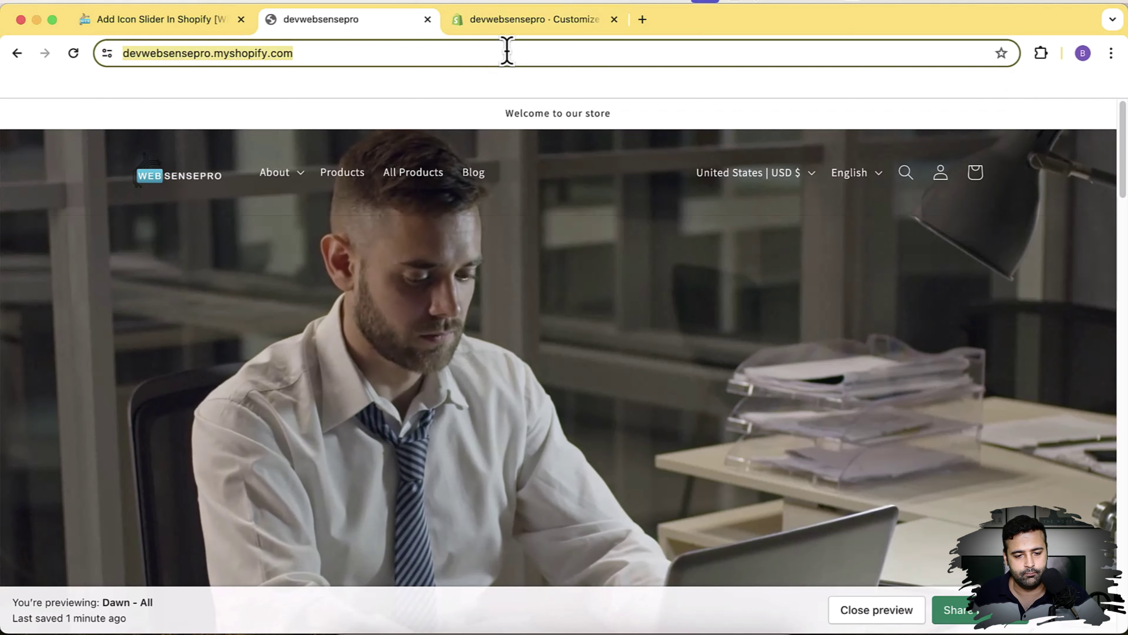
click(546, 25)
click(642, 20)
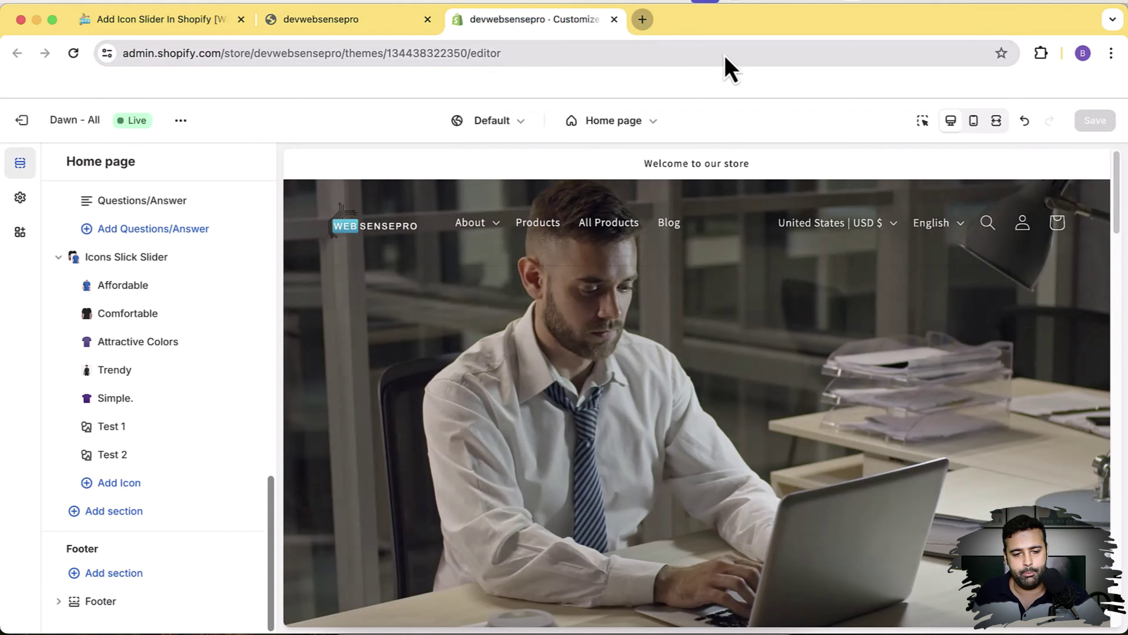
key(super+v)
text(admi)
key(Return)
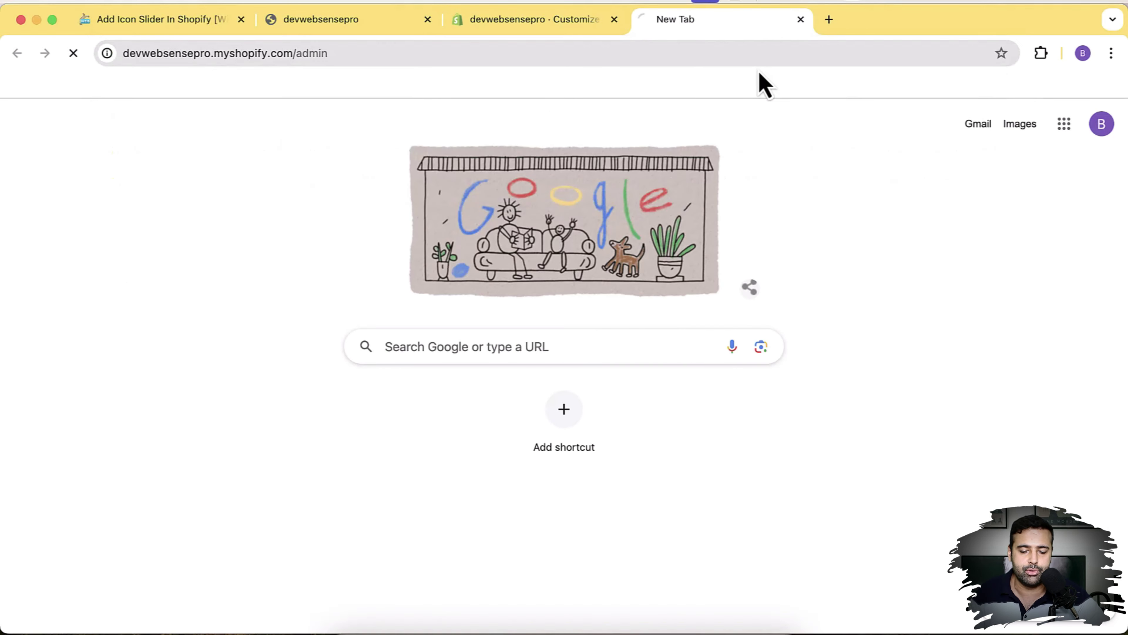
click(614, 20)
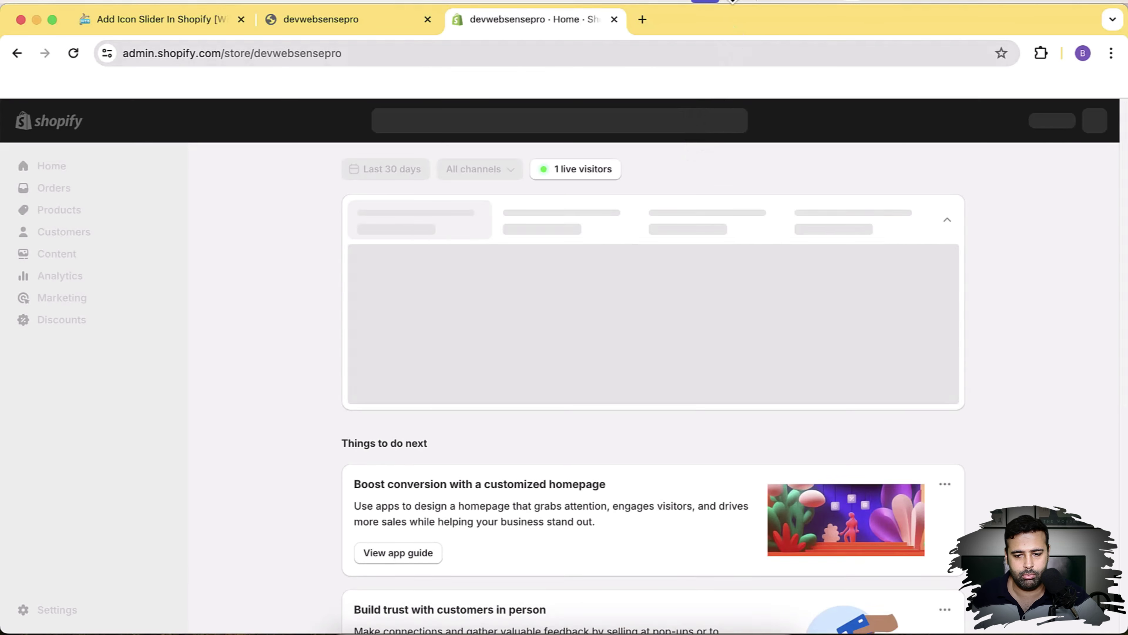
click(710, 2)
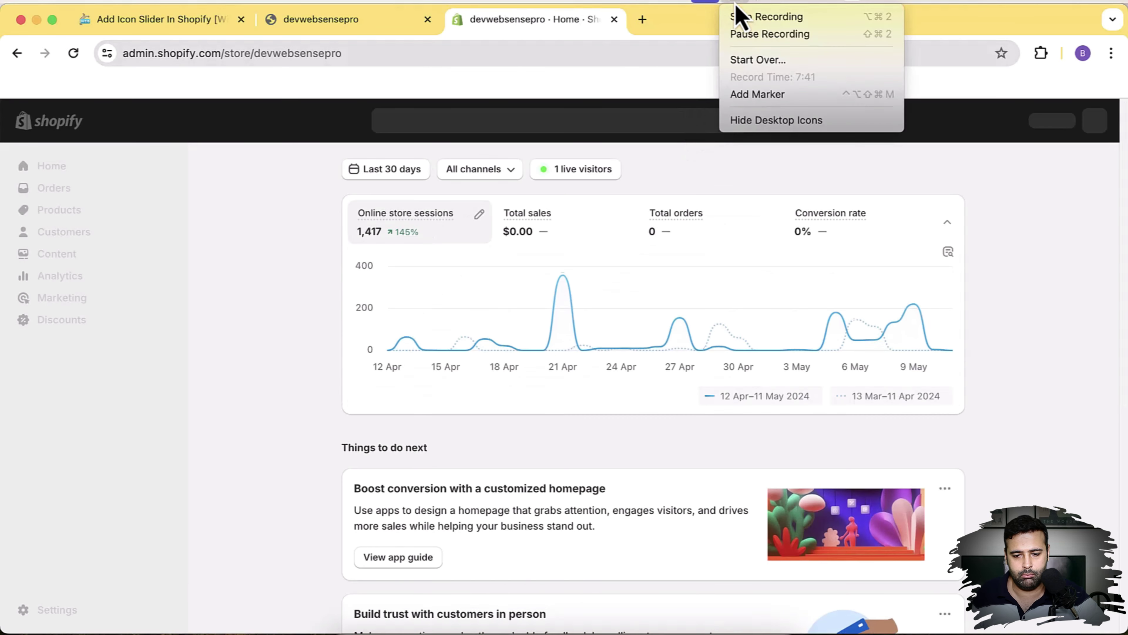
key(Escape)
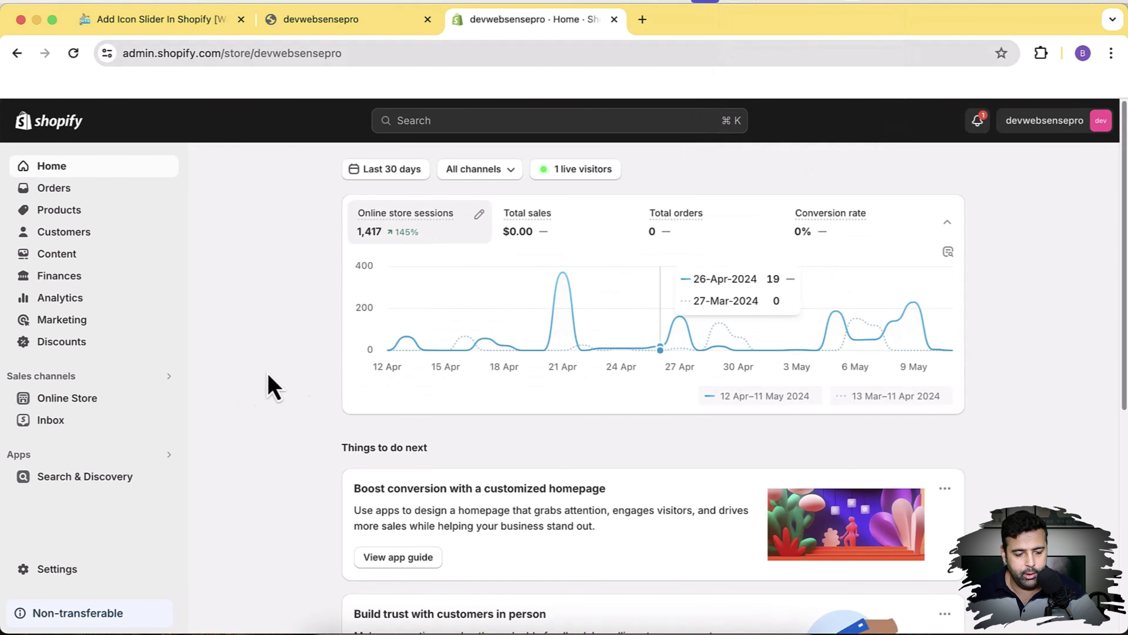
Go to the Online Store themes page and add the free Dawn theme from the popular free themes to the library.
click(142, 398)
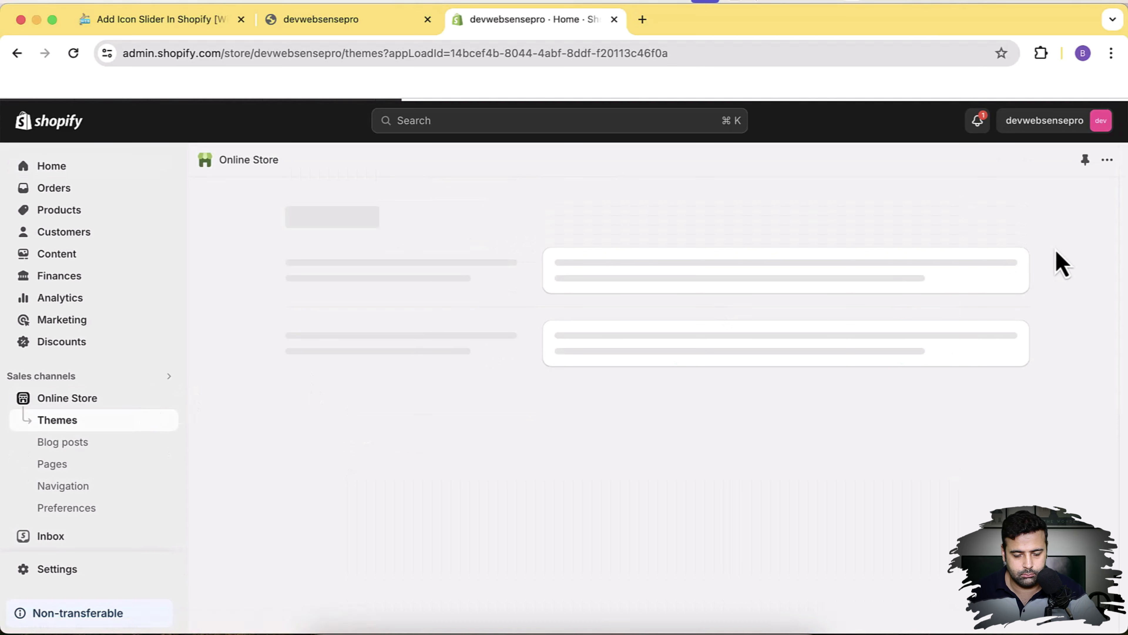
scroll(1060, 265, down, 3)
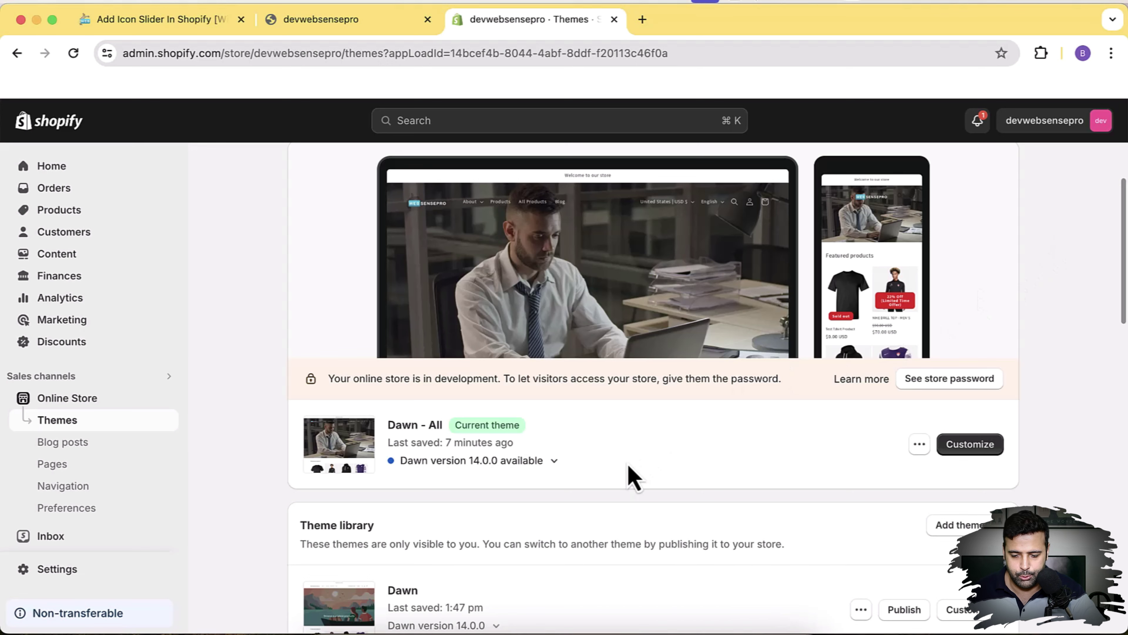
scroll(1065, 259, down, 15)
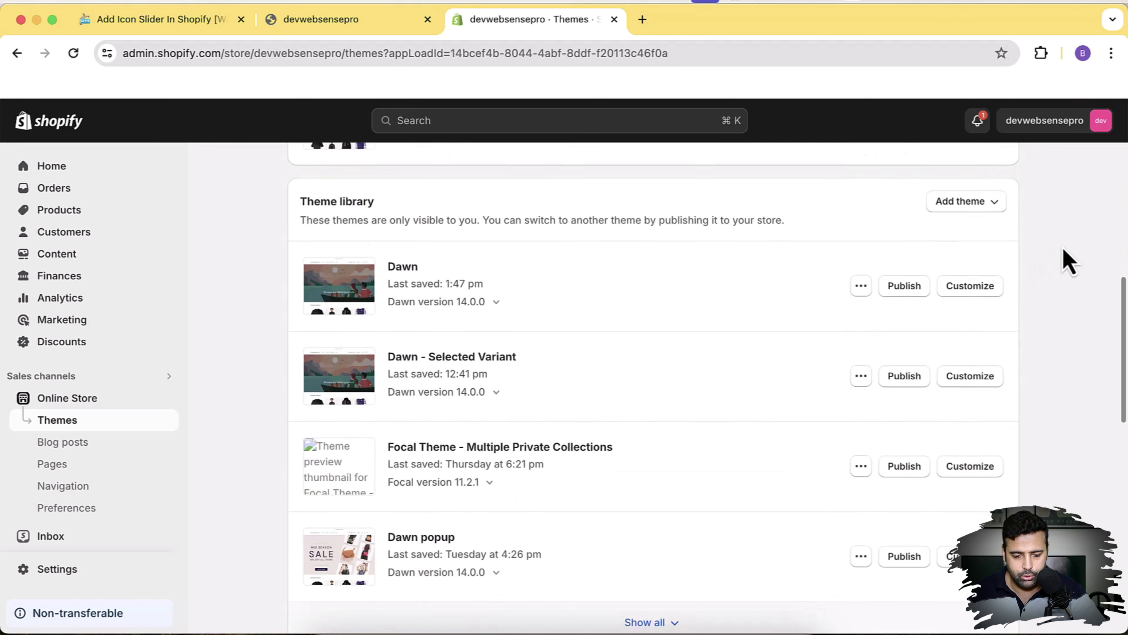
scroll(1069, 262, down, 8)
scroll(1068, 262, up, 3)
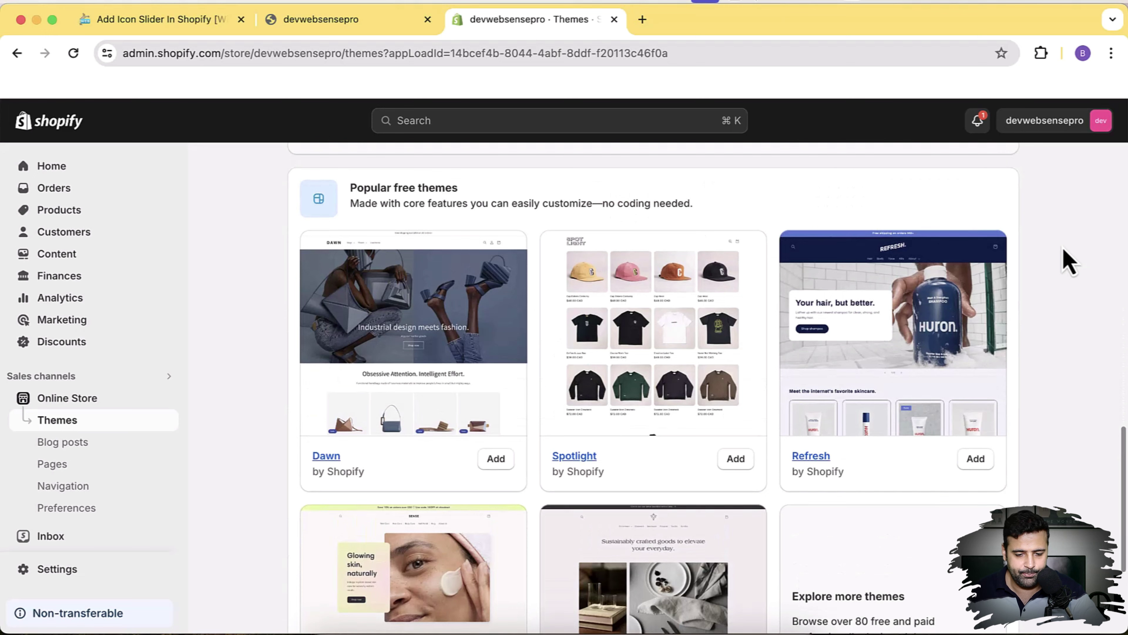
scroll(1068, 262, down, 1)
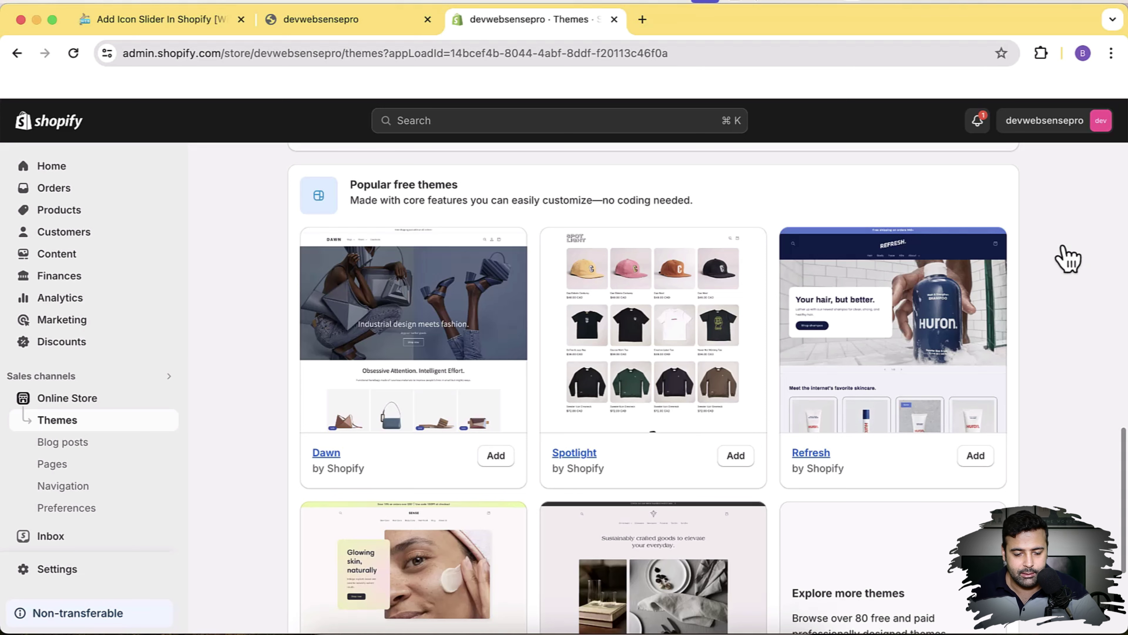
click(497, 456)
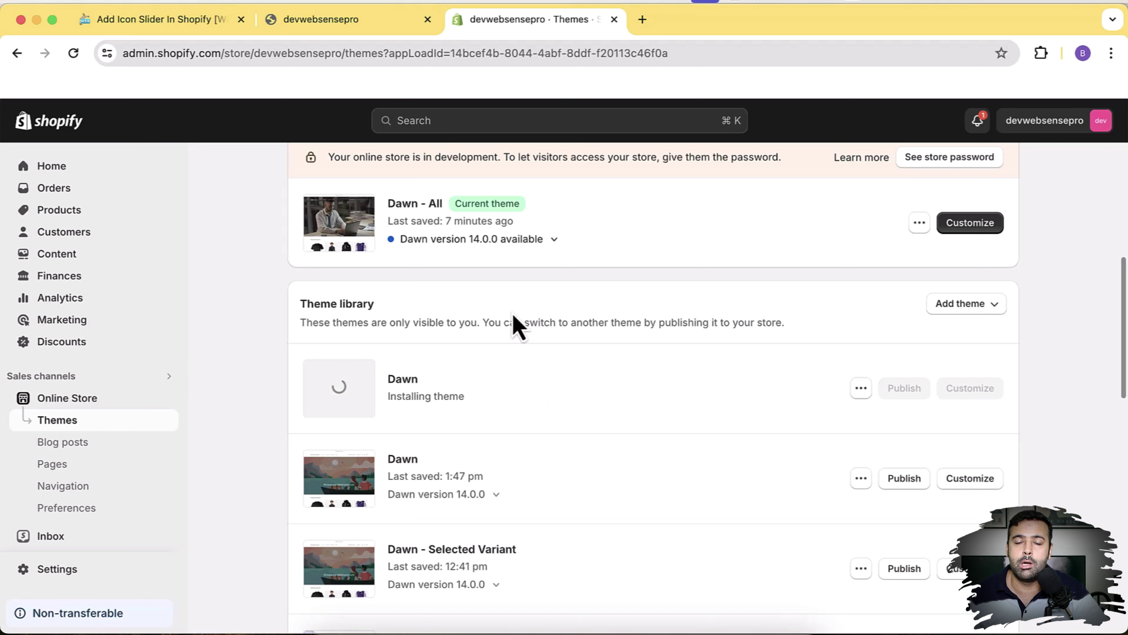
View the NIKE DRILL TOP - MEN'S product page in the storefront preview, including its discount badge.
click(379, 22)
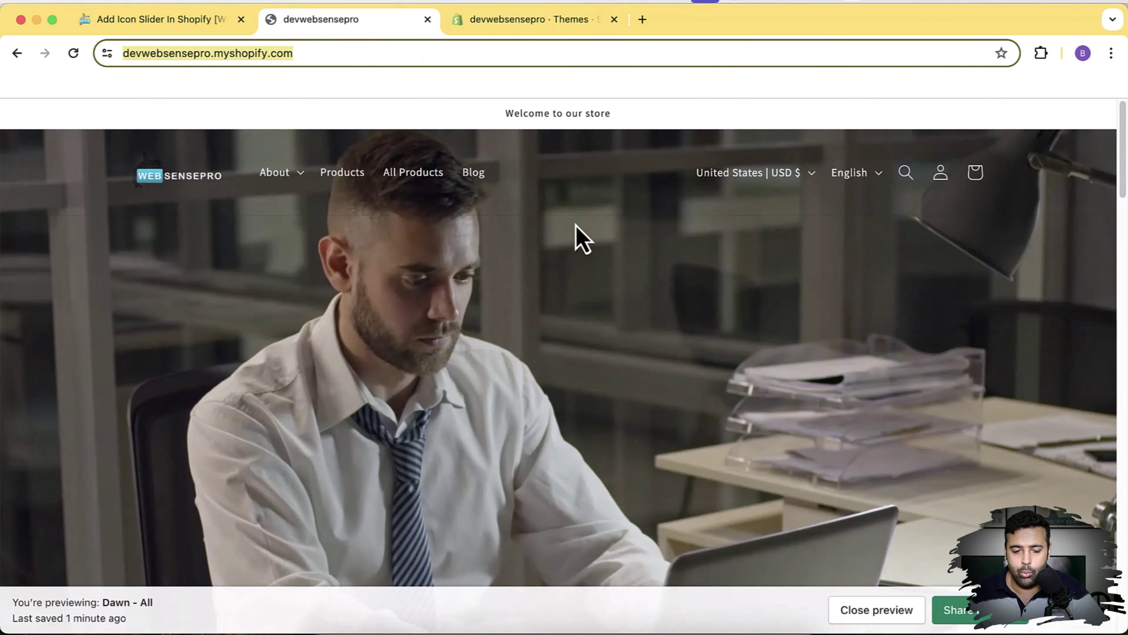
scroll(577, 240, down, 10)
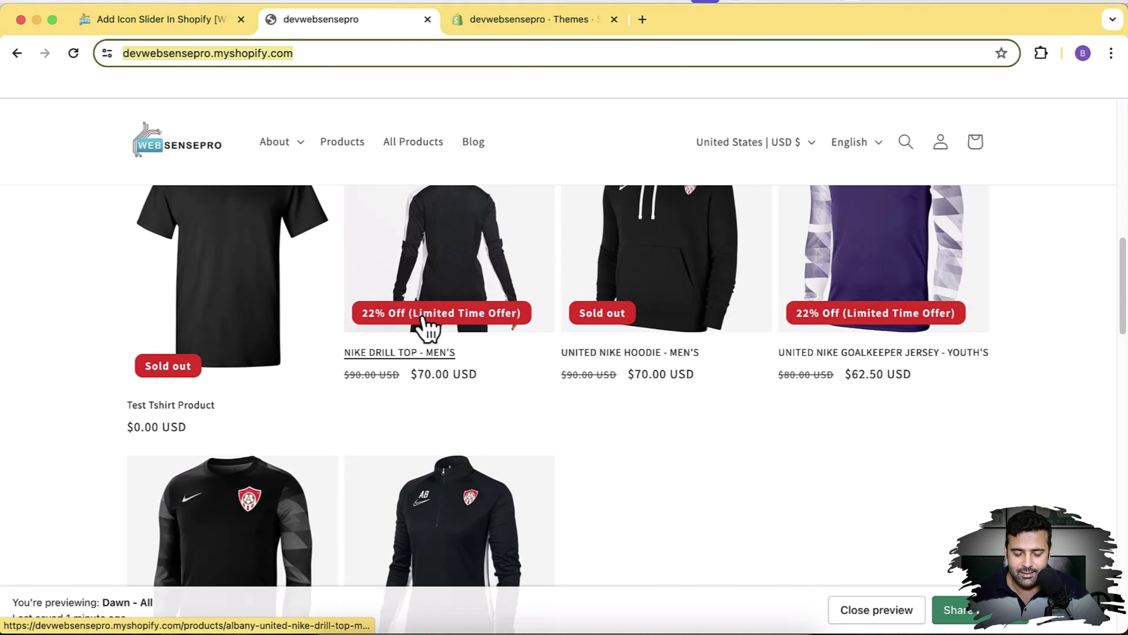
click(437, 369)
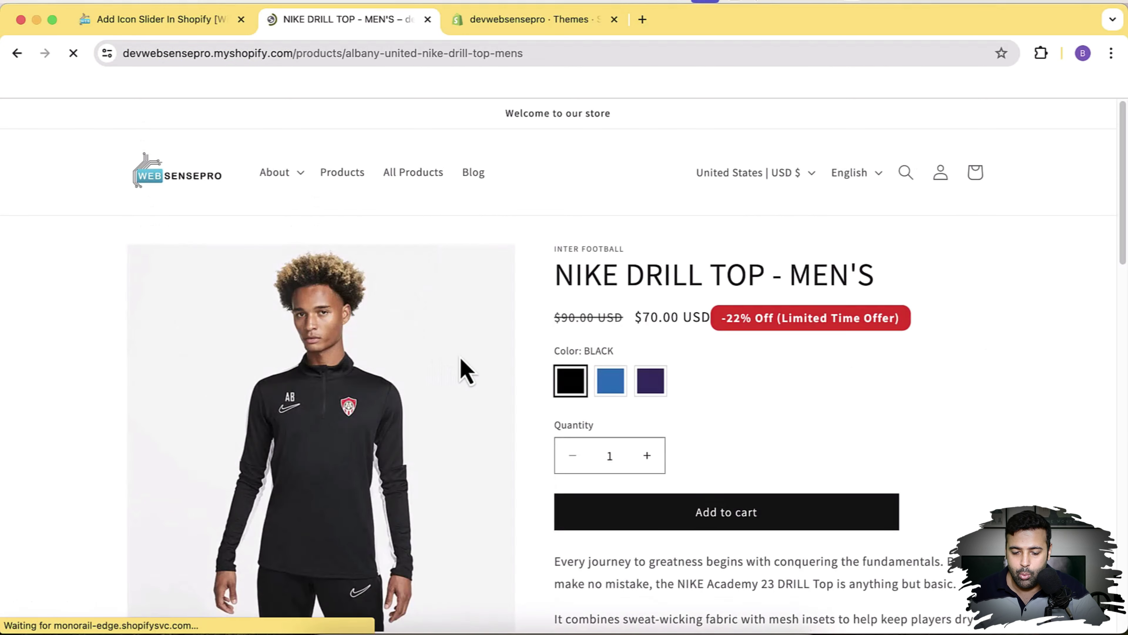
drag(727, 319, 750, 319)
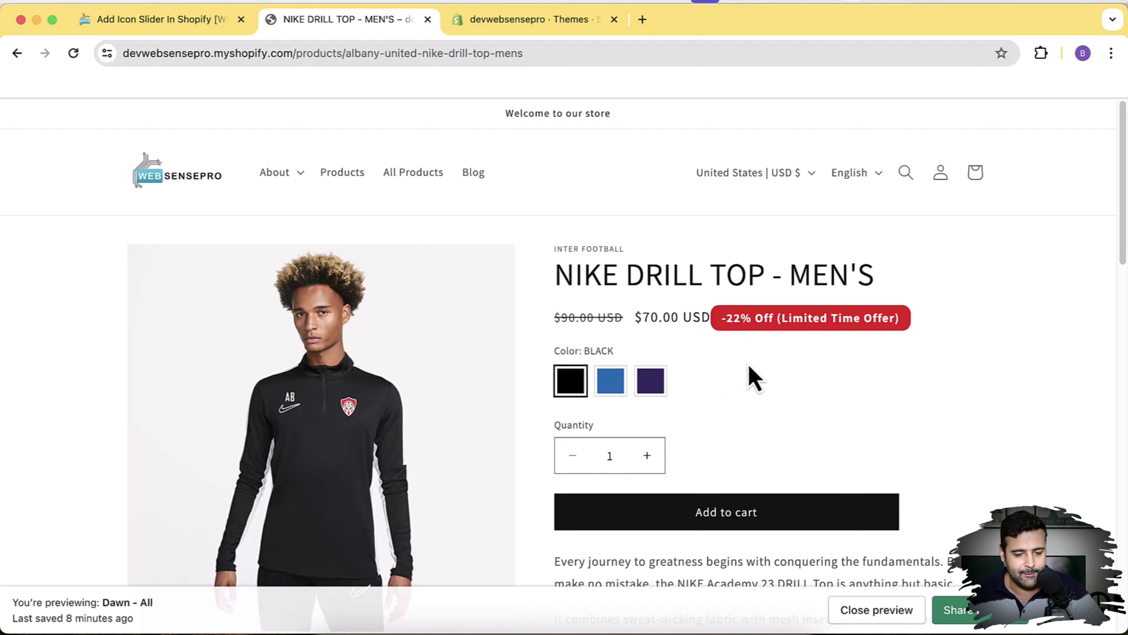
Publish the newly added Dawn theme as the store's current theme and open its code for editing.
click(533, 24)
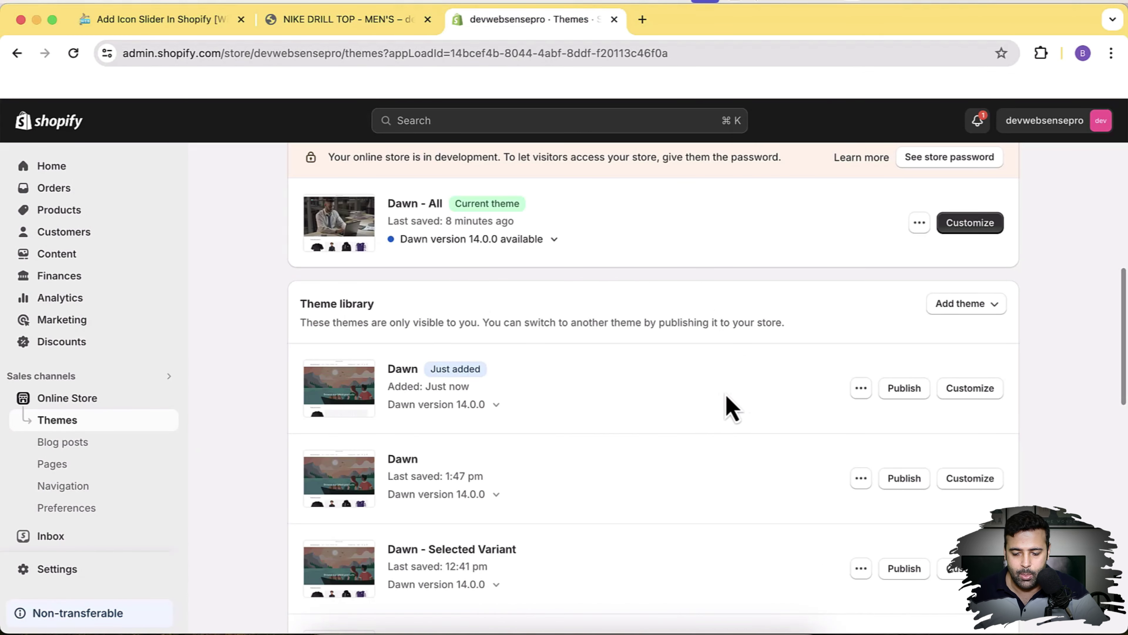
click(909, 394)
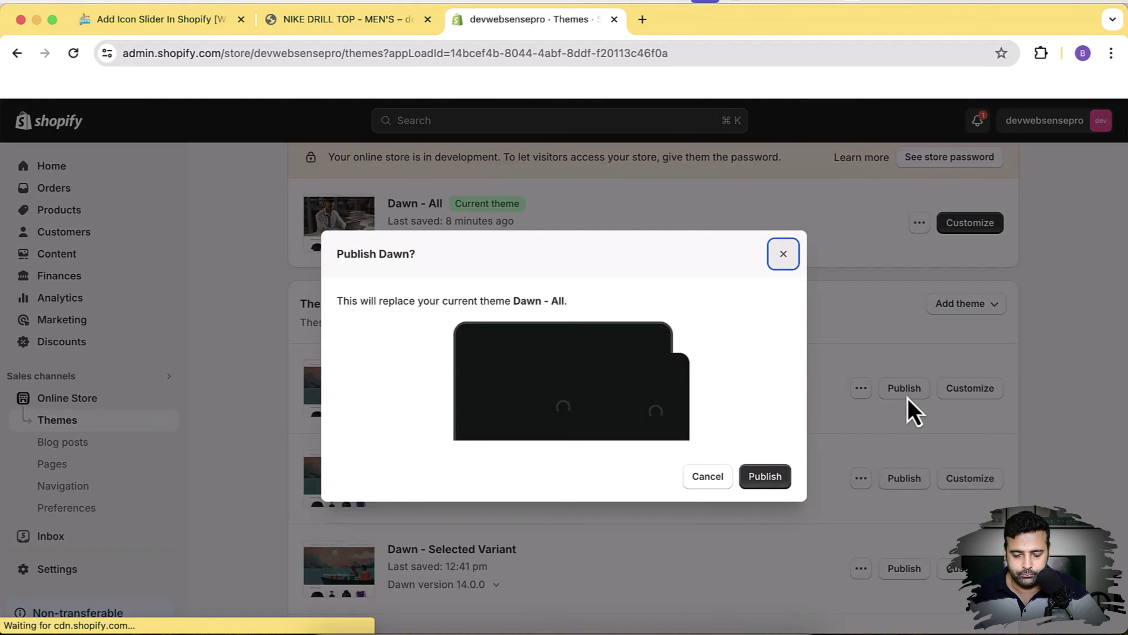
click(773, 480)
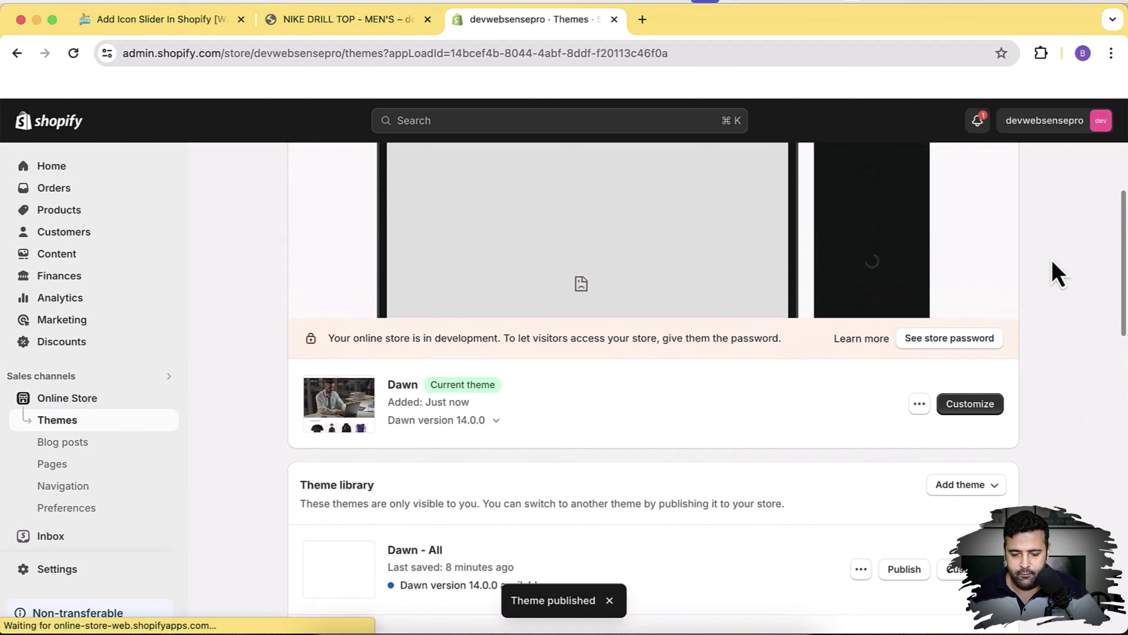
click(926, 385)
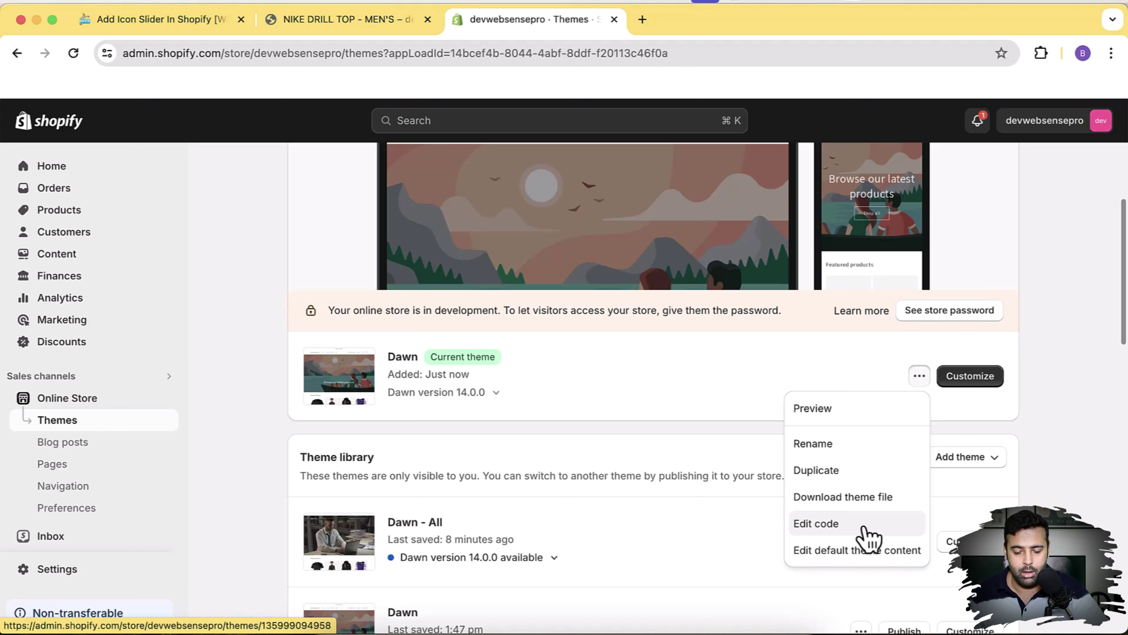
click(867, 529)
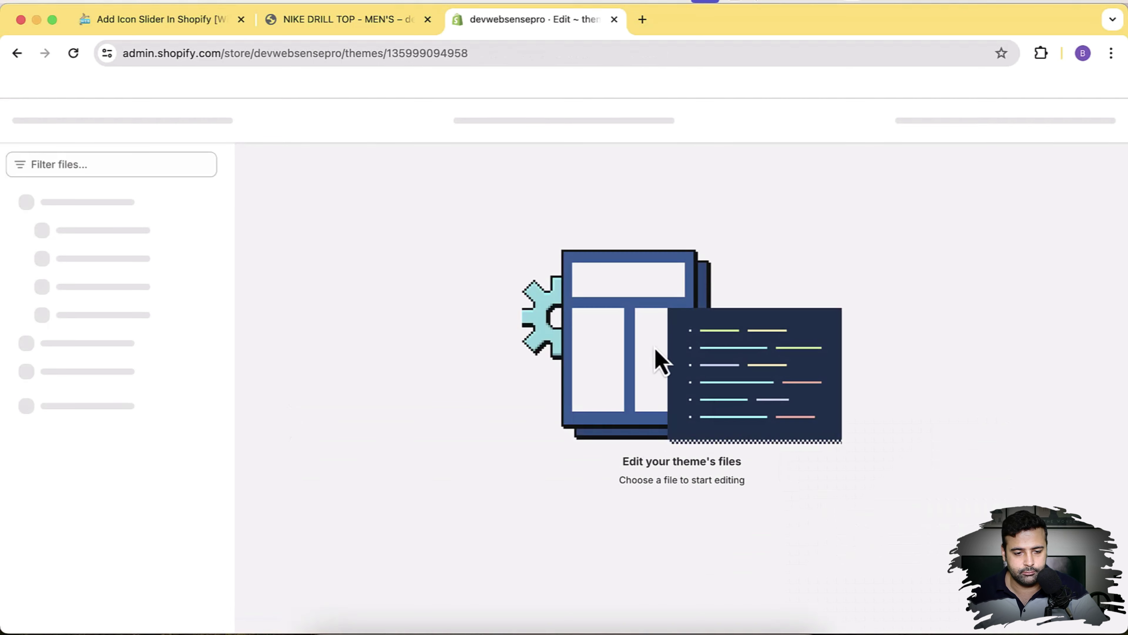
Check the icon slider tutorial page, highlight its web address up to the query part, and return to the Dawn code editor.
click(178, 32)
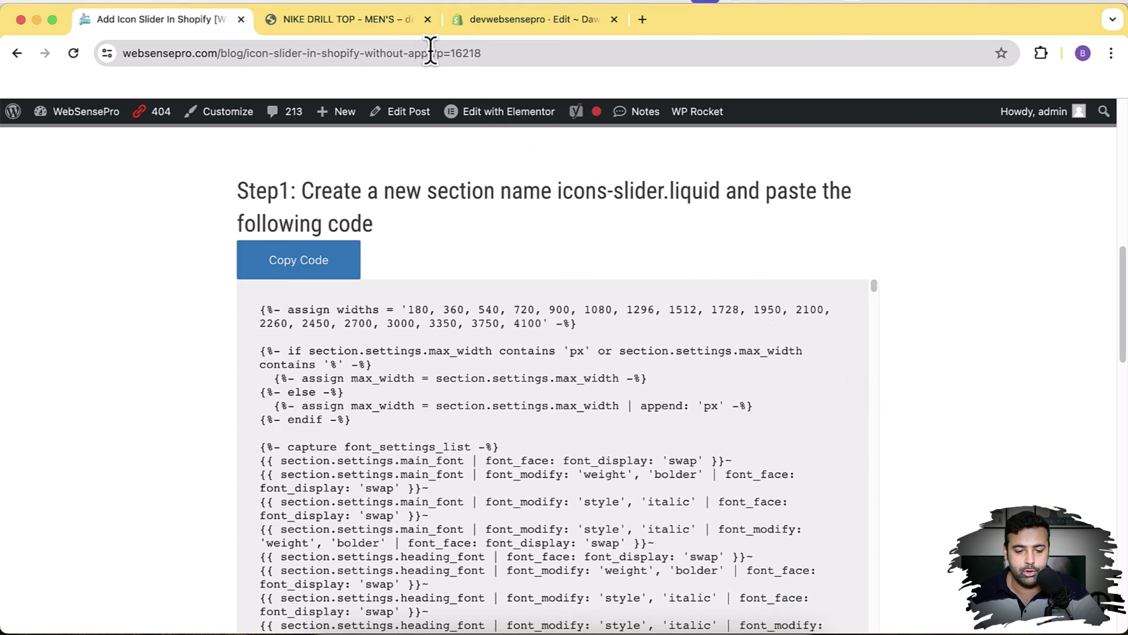
drag(429, 51, 115, 63)
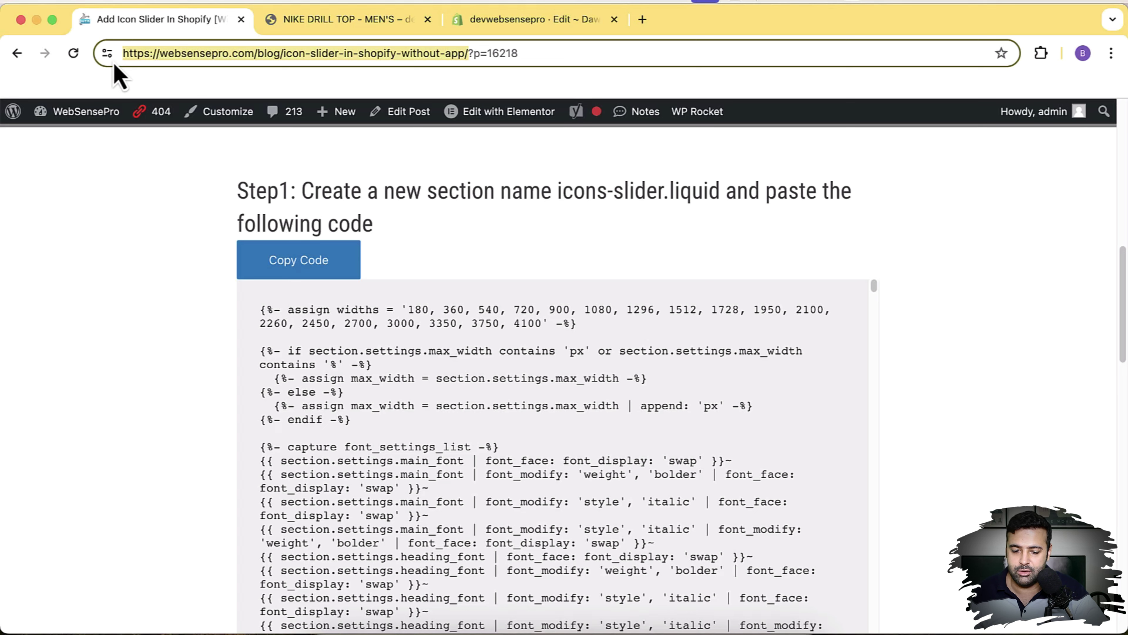
click(536, 31)
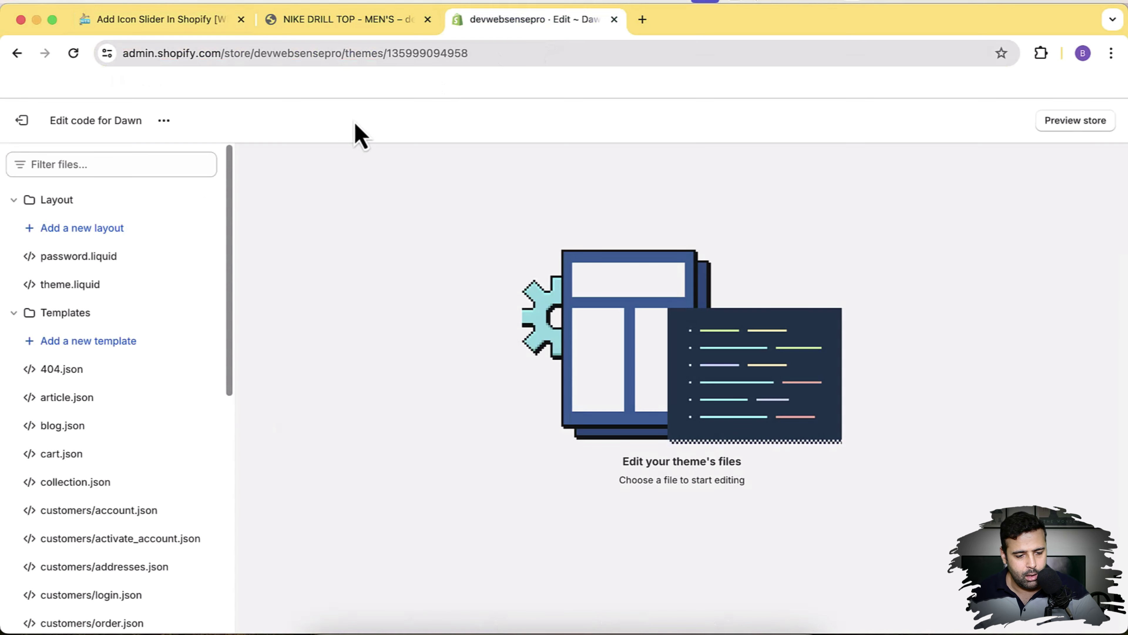
Create a new liquid section file named icon-slider in the Dawn theme, checking the tutorial's Step 1 for the section name.
scroll(168, 229, down, 10)
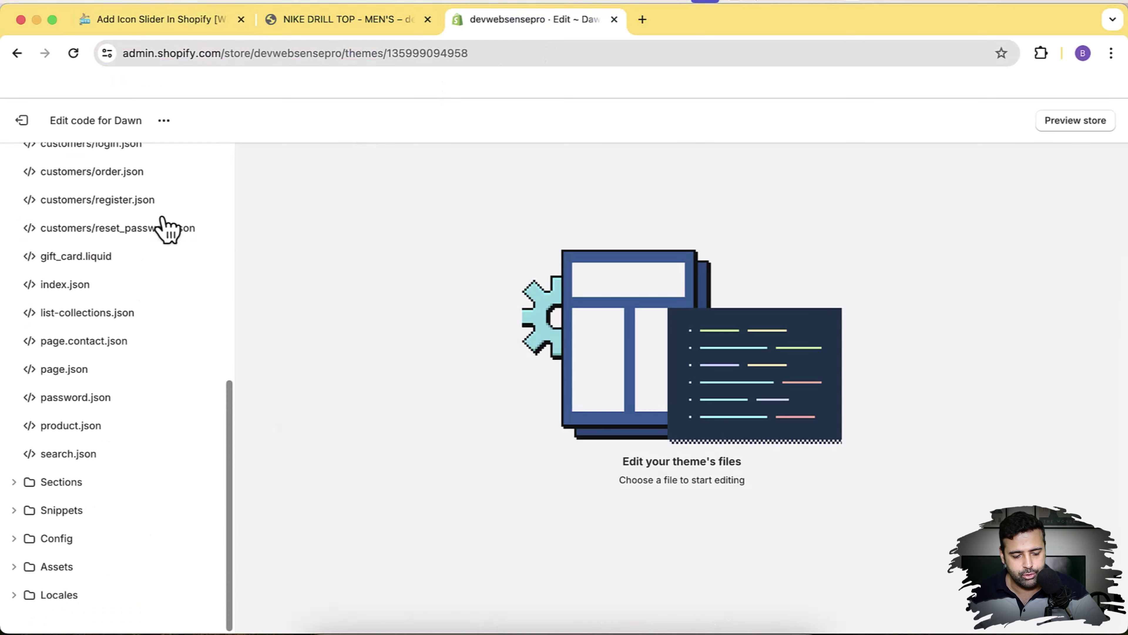
click(18, 484)
scroll(20, 494, down, 6)
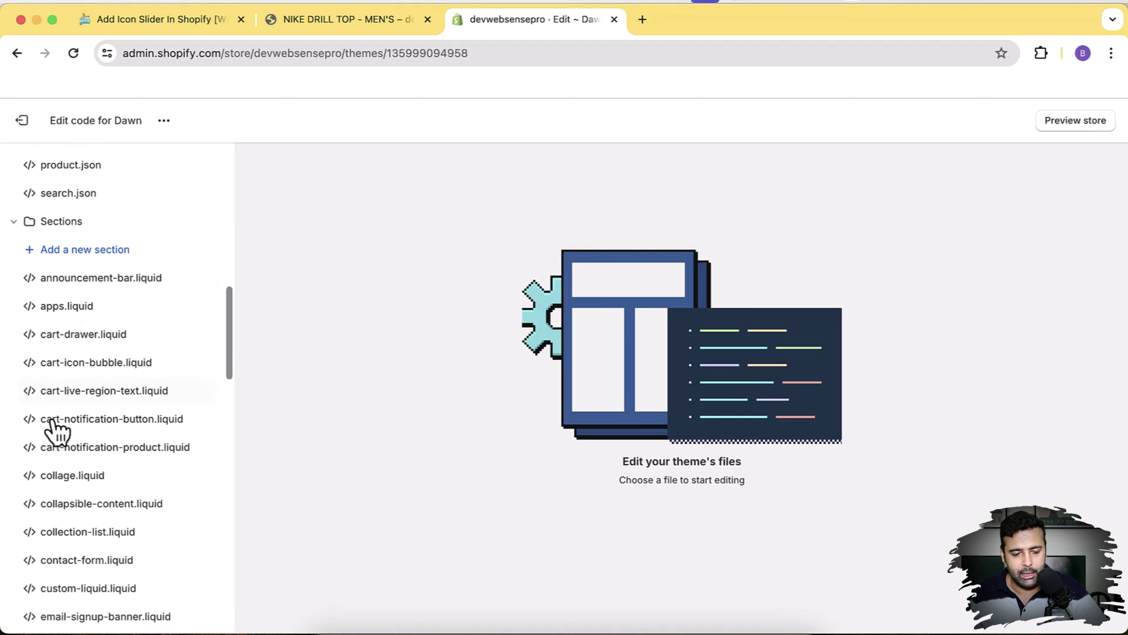
click(132, 260)
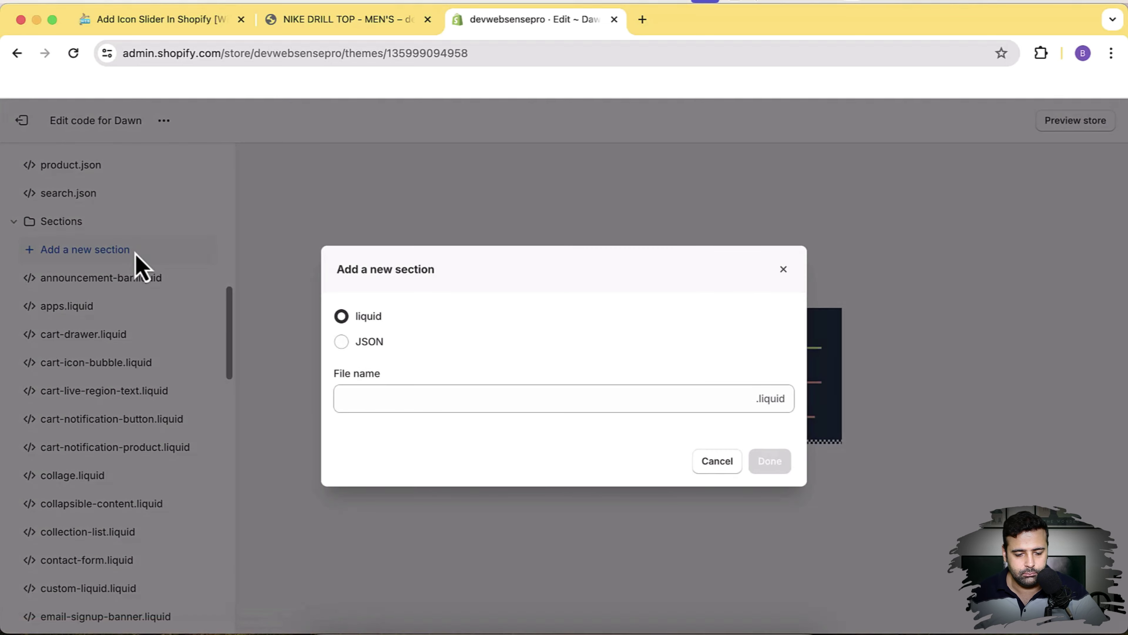
click(169, 26)
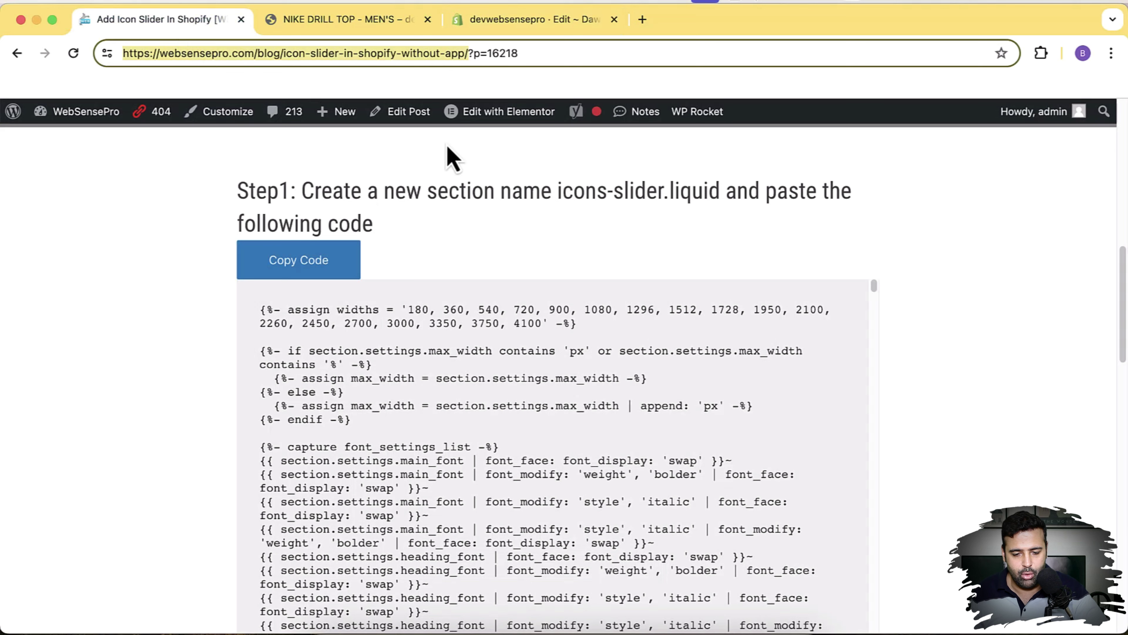
drag(556, 189, 646, 178)
click(528, 19)
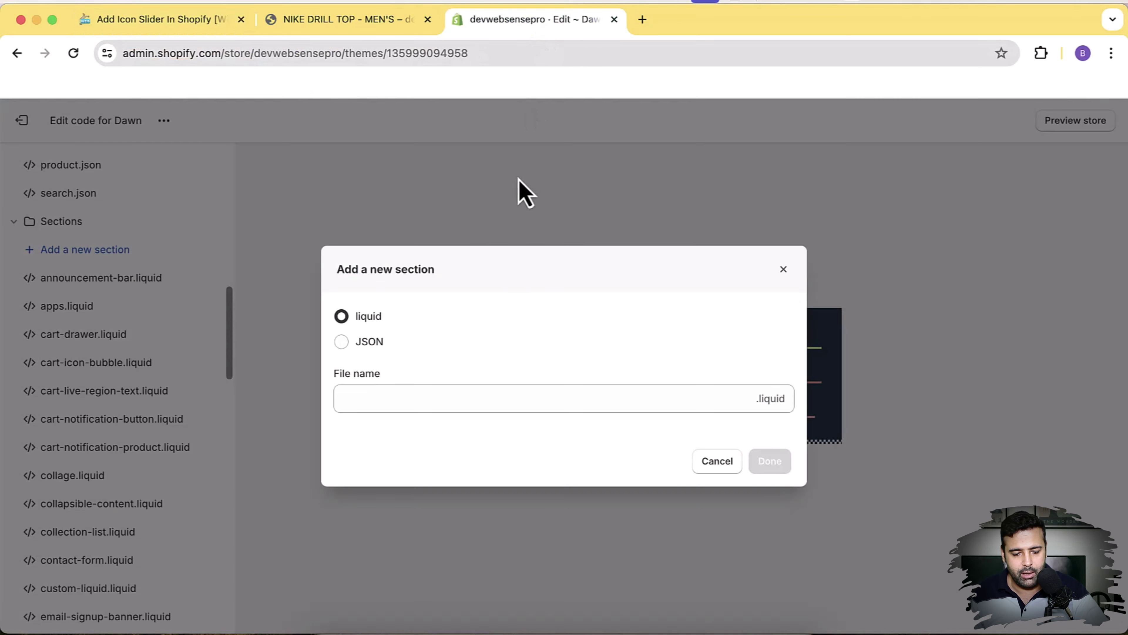
click(494, 398)
text(icon-slider)
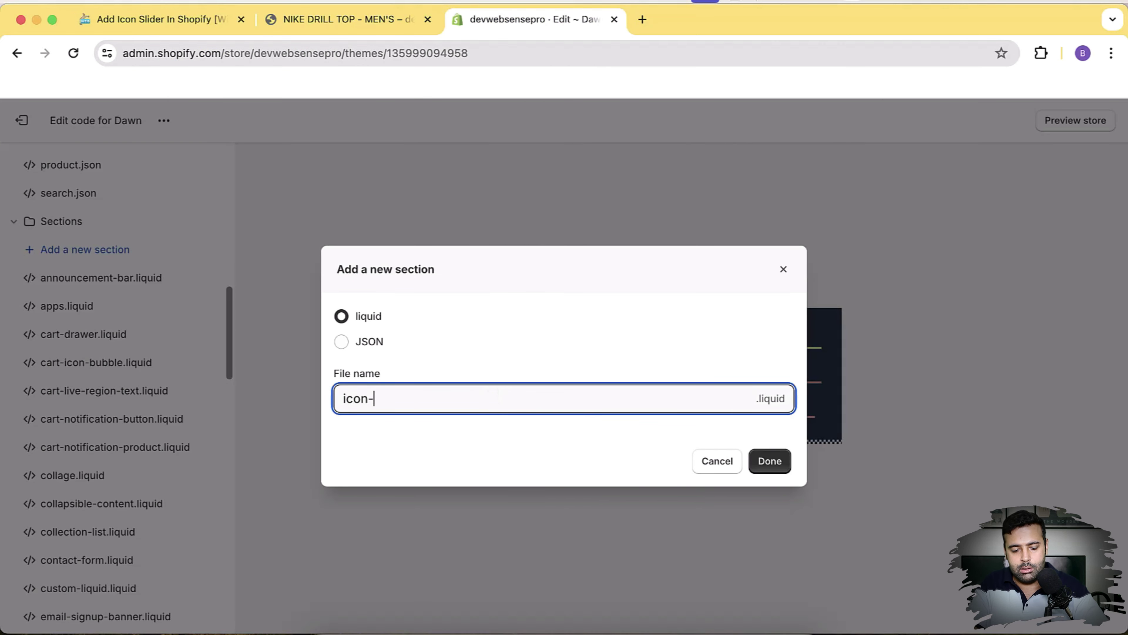
click(767, 466)
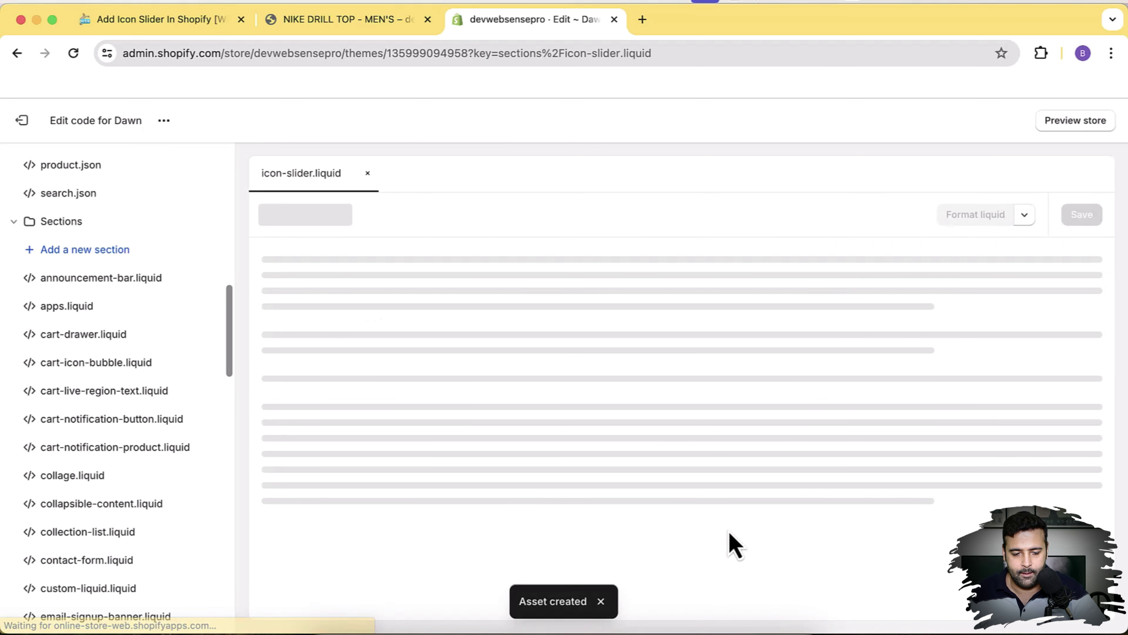
Replace the default schema in icon-slider.liquid with the code copied from the tutorial's Step 1 and save the file.
drag(444, 402, 280, 247)
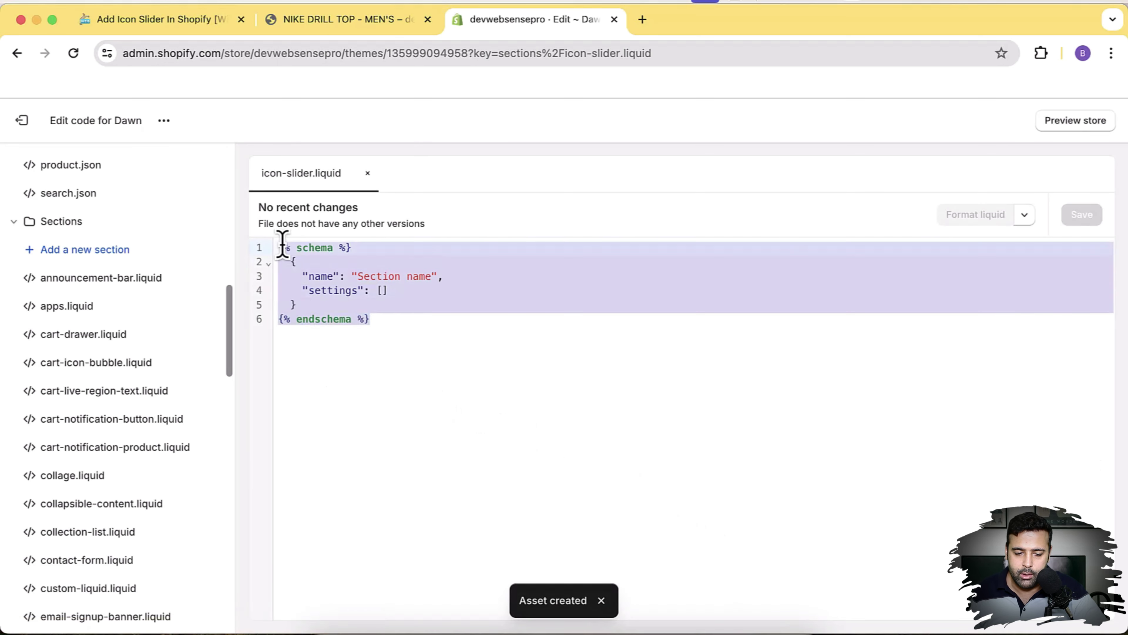
key(BackSpace)
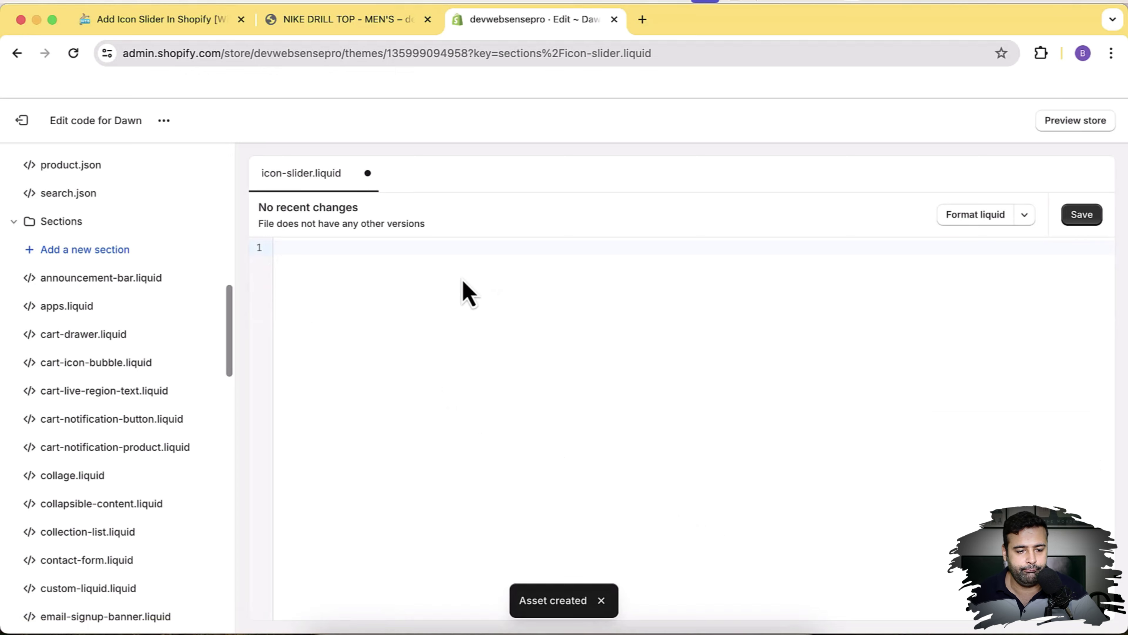
click(191, 20)
click(577, 356)
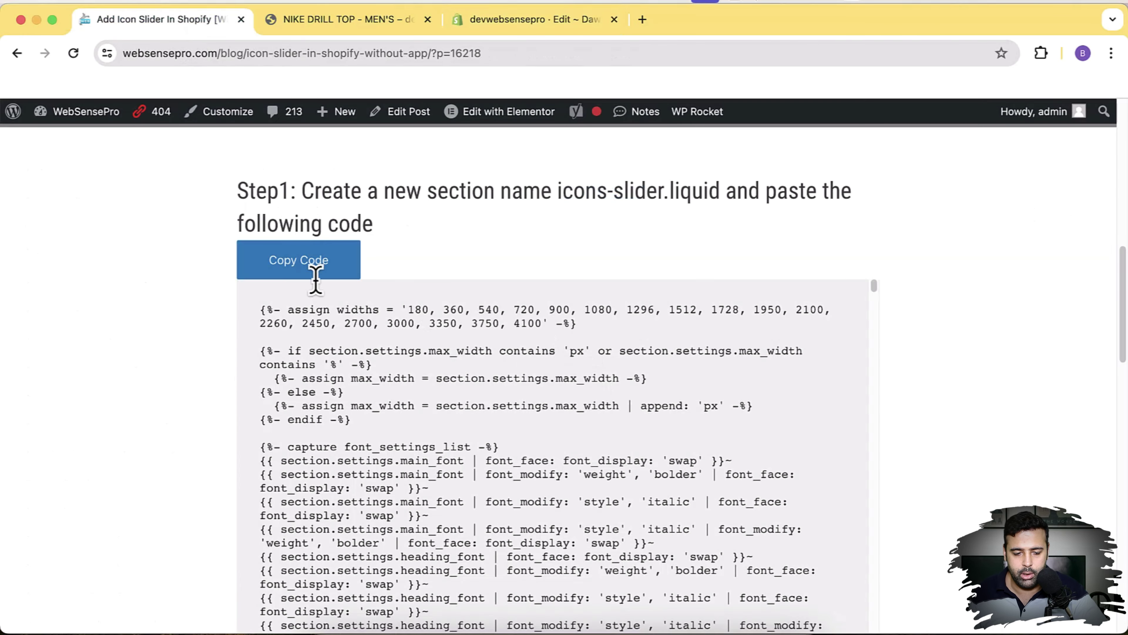
click(312, 270)
click(531, 22)
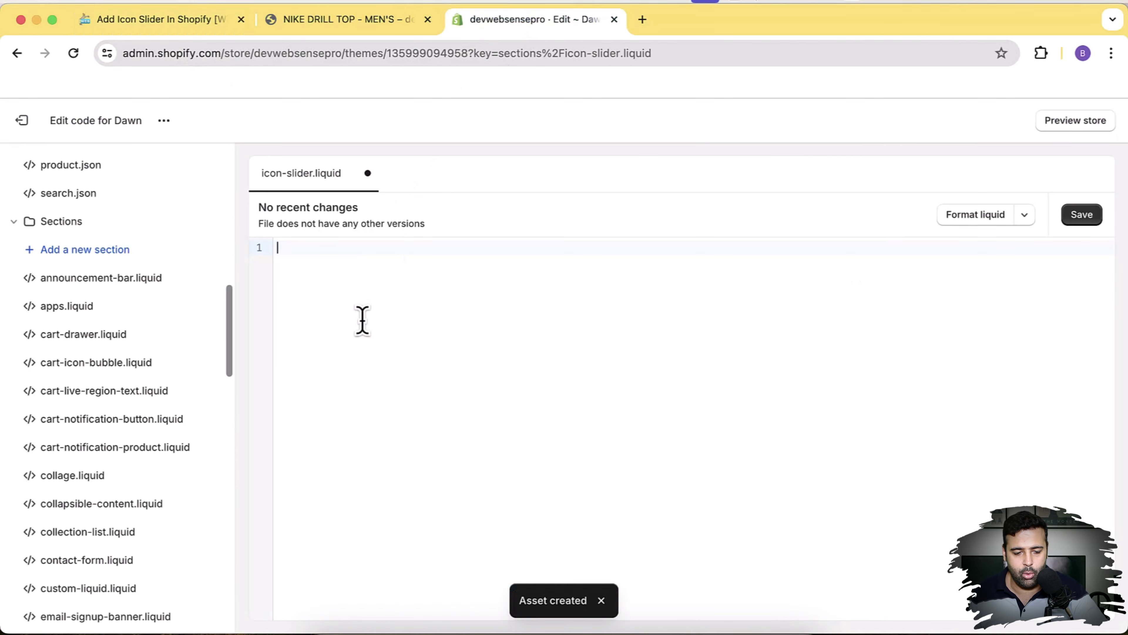
key(super+v)
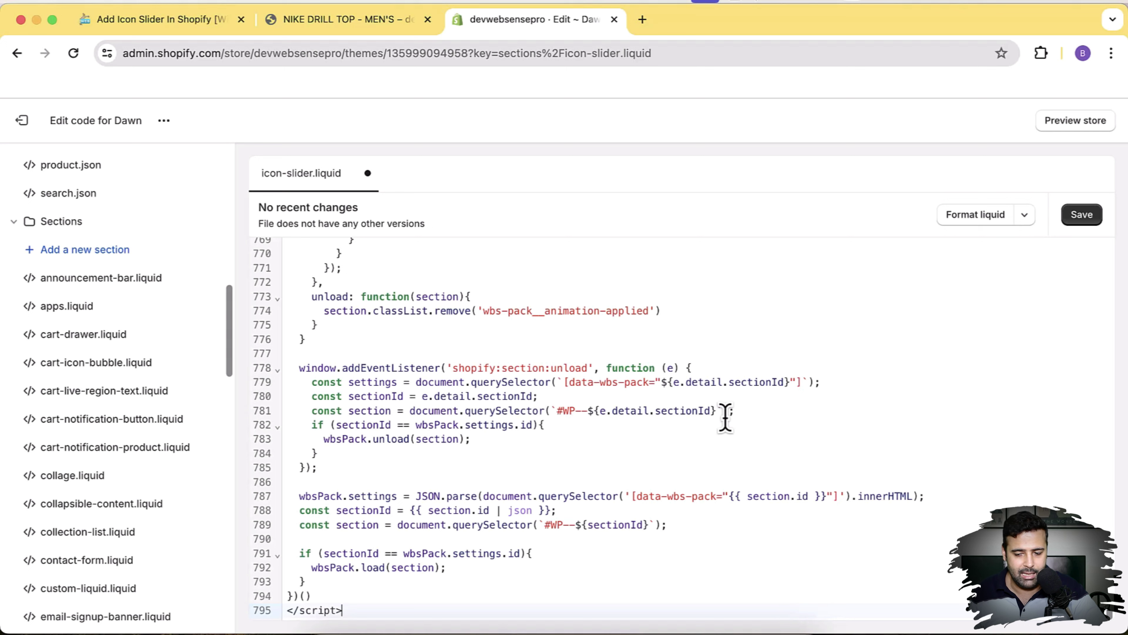
click(1082, 214)
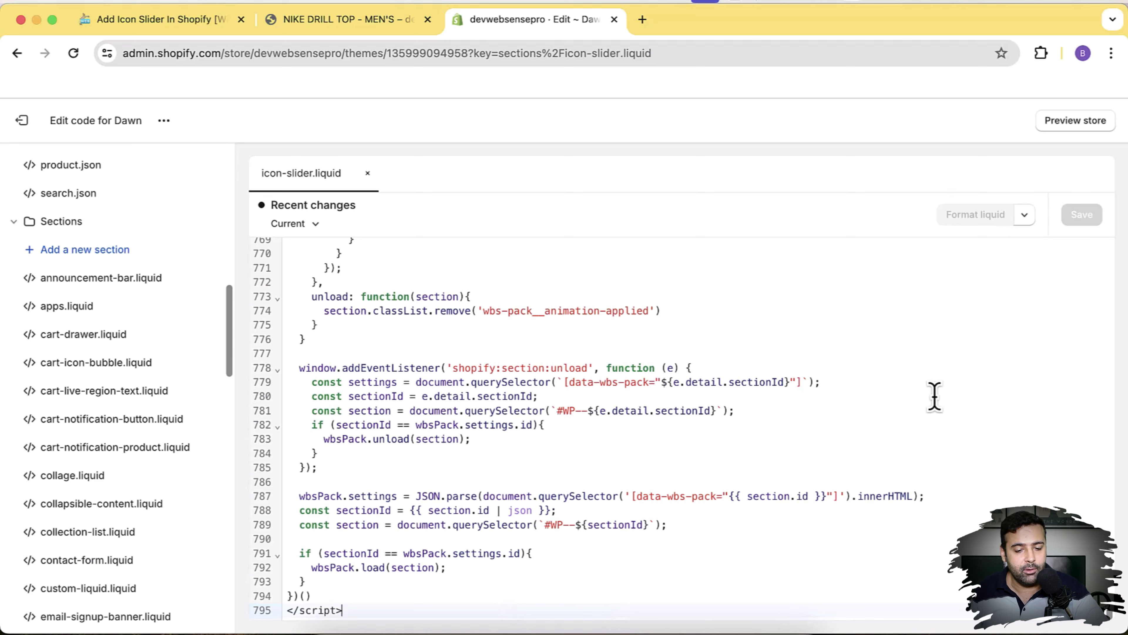
Open the Dawn theme's customizer in a new browser tab and switch to it.
click(169, 128)
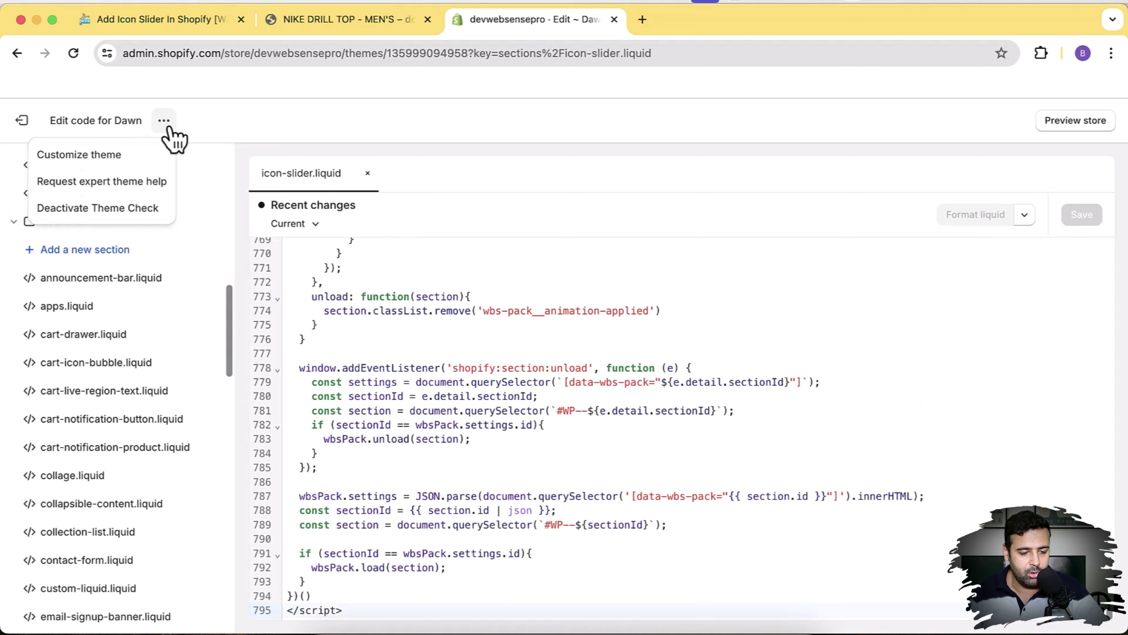
right_click(142, 156)
click(146, 163)
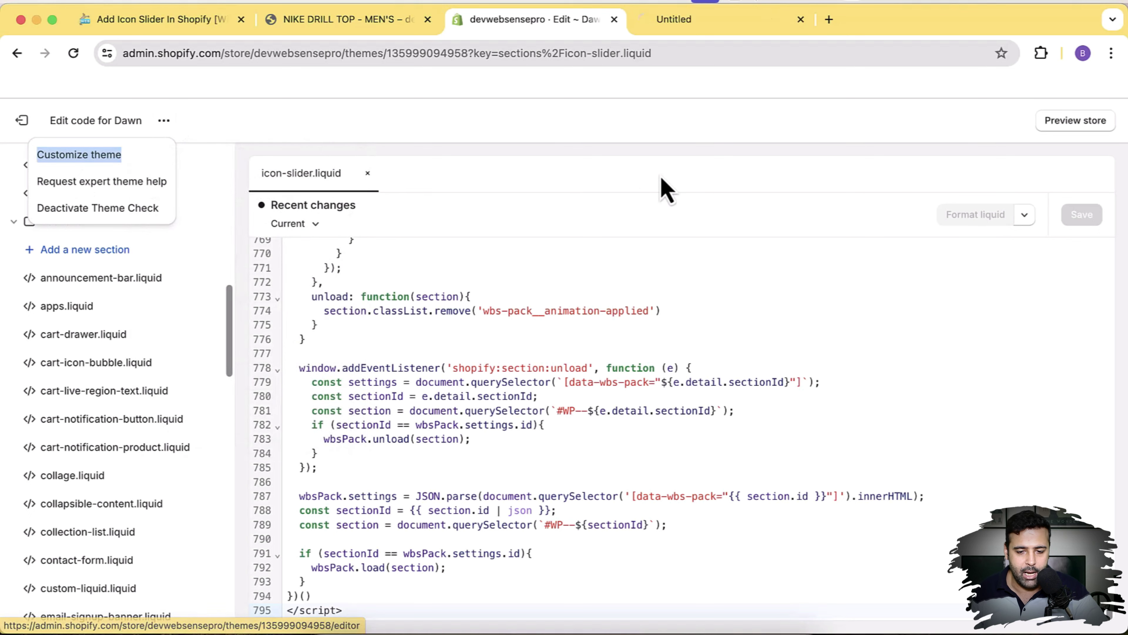
click(679, 25)
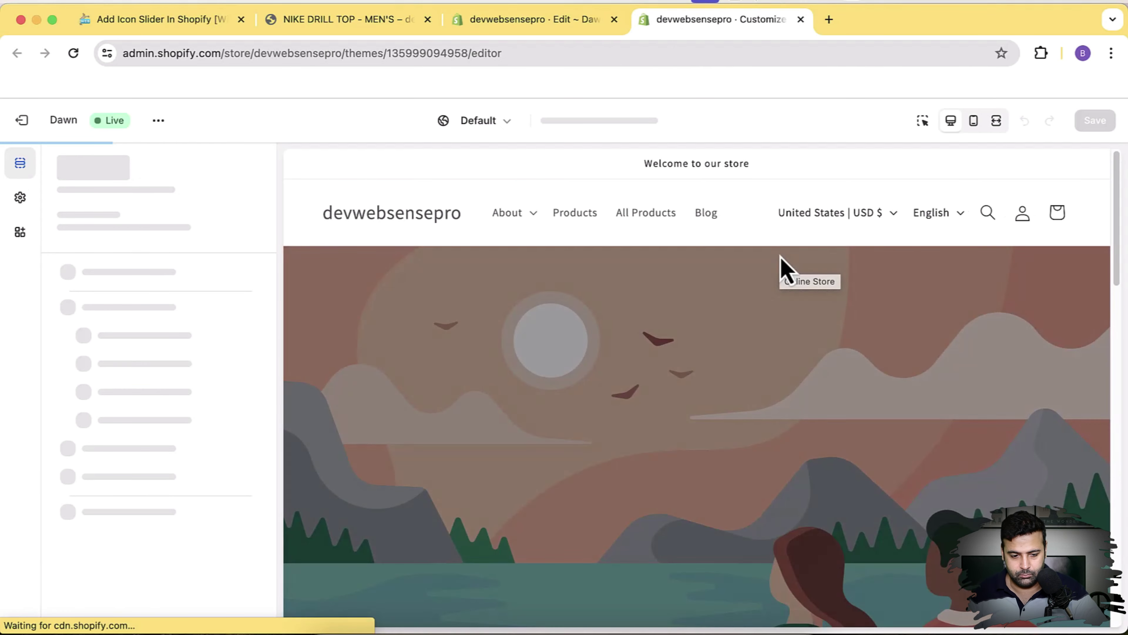
Add the Icons Slider section below Featured collection in the home page template and save the page.
scroll(719, 280, down, 20)
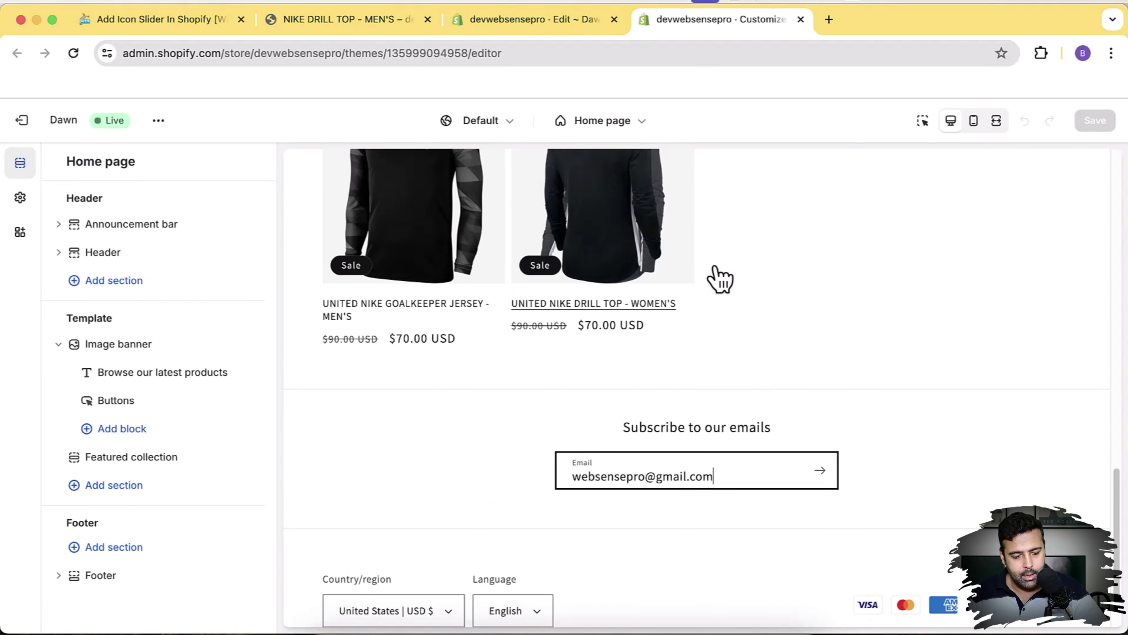
click(114, 485)
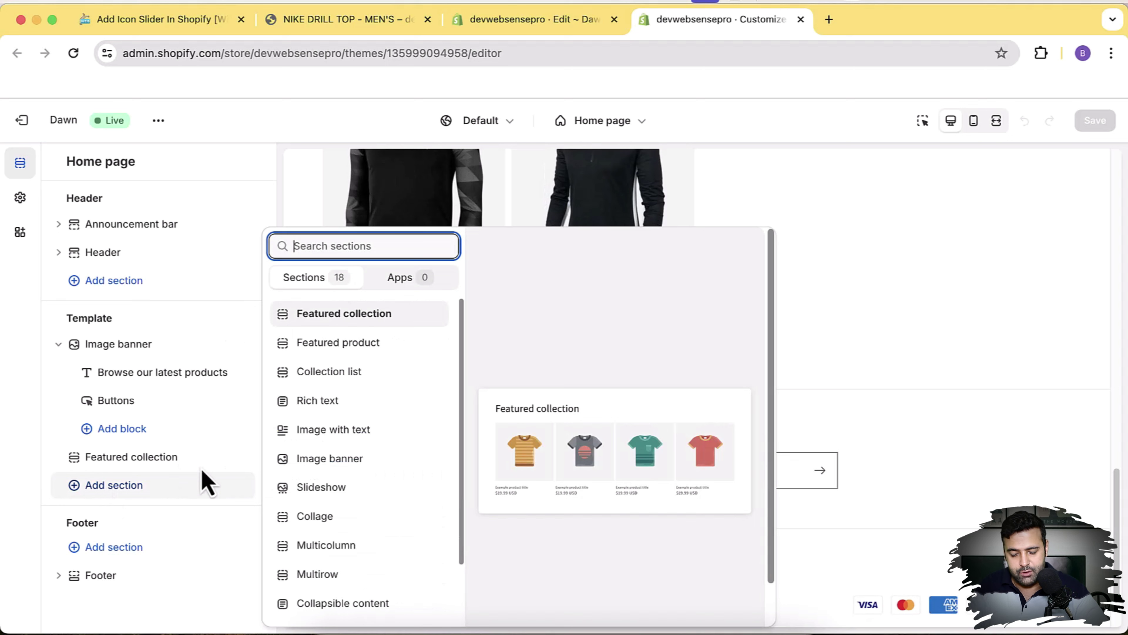
text(icon)
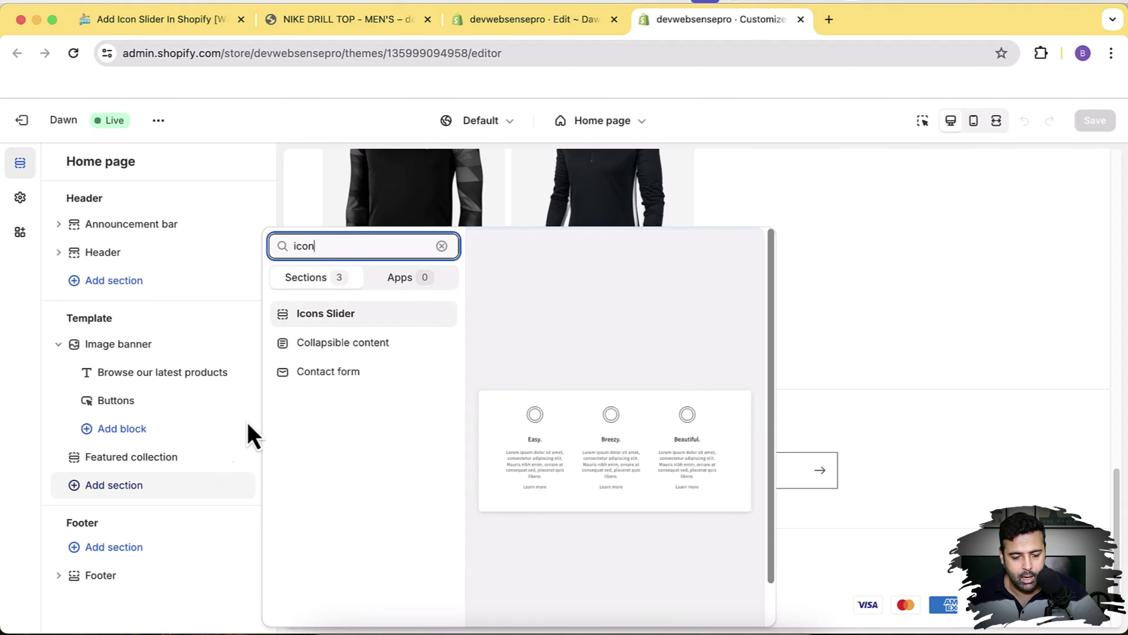
click(350, 315)
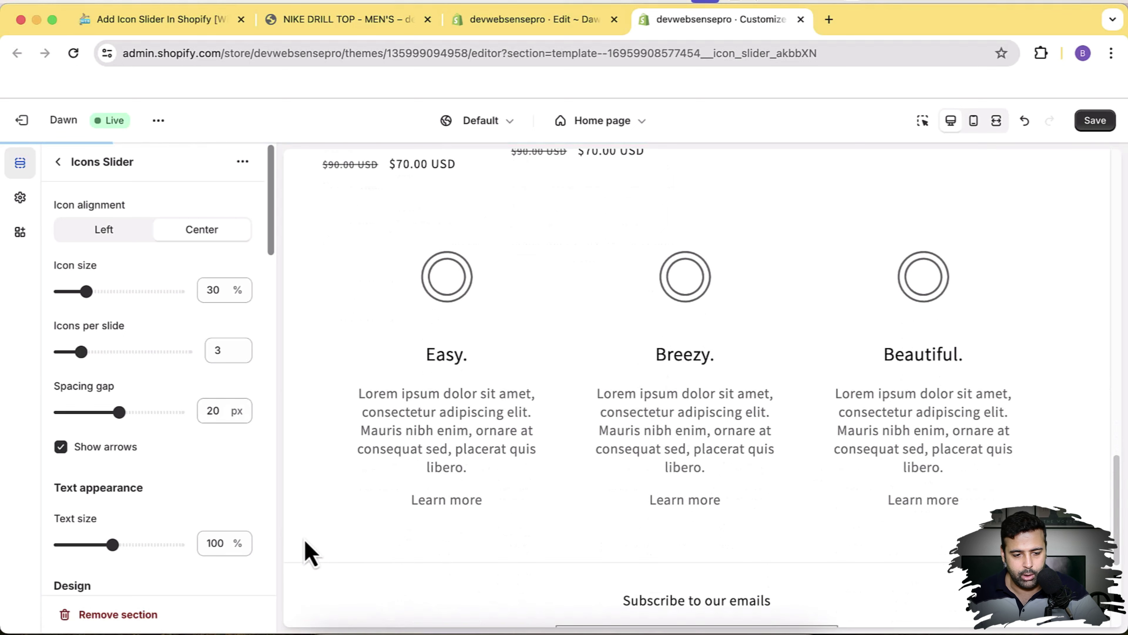
click(58, 162)
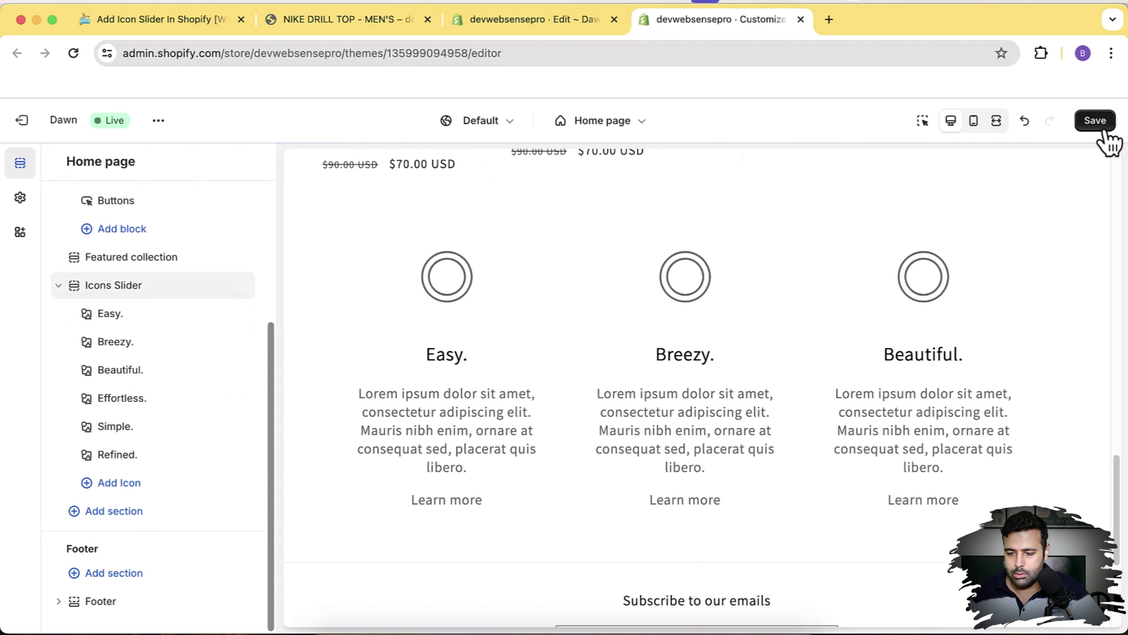
click(1095, 121)
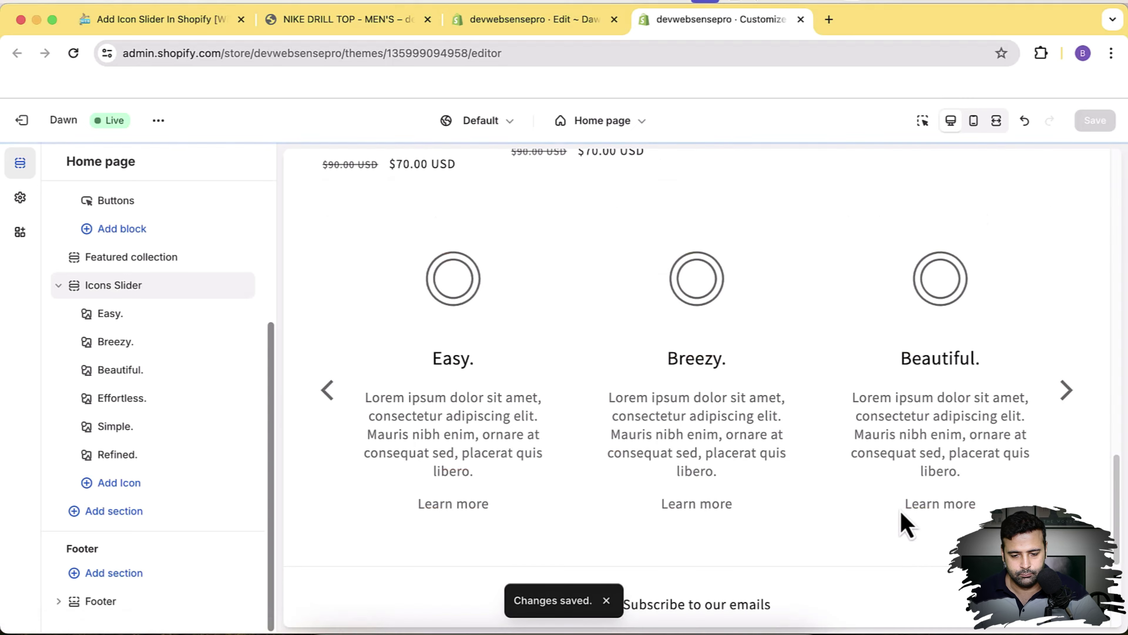
Browse the icon slider forward and back in the home page preview to check its arrows.
click(1069, 388)
click(1068, 388)
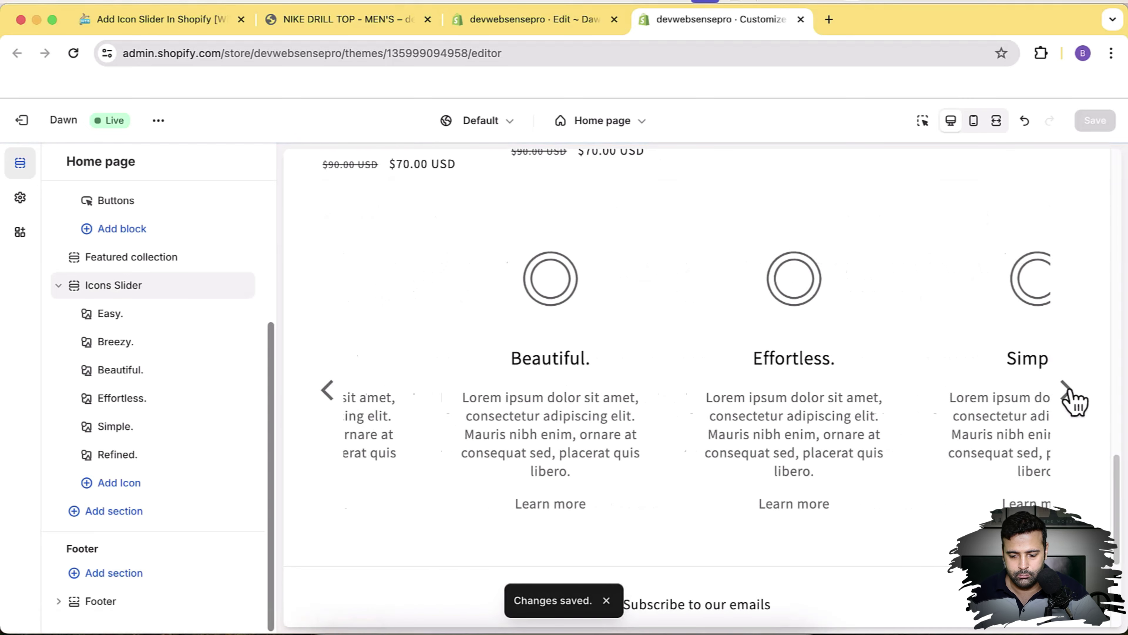
click(1068, 388)
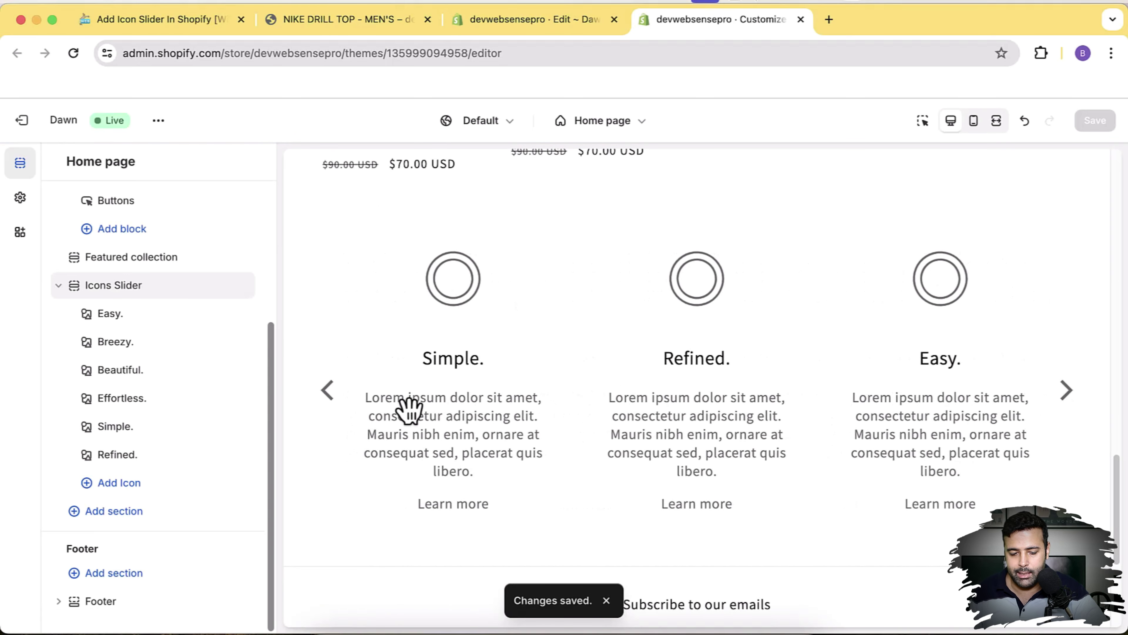
click(330, 401)
click(330, 401)
click(330, 401)
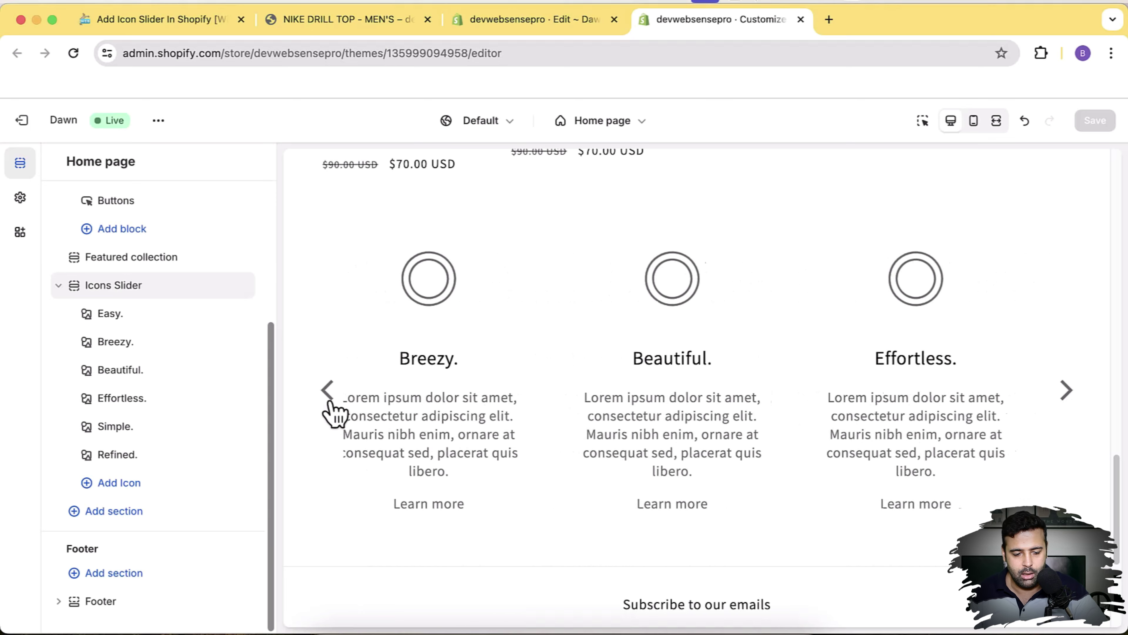
Set the Easy. icon block's image to the first blue-3 WEBP t-shirt picture from the store library.
click(144, 316)
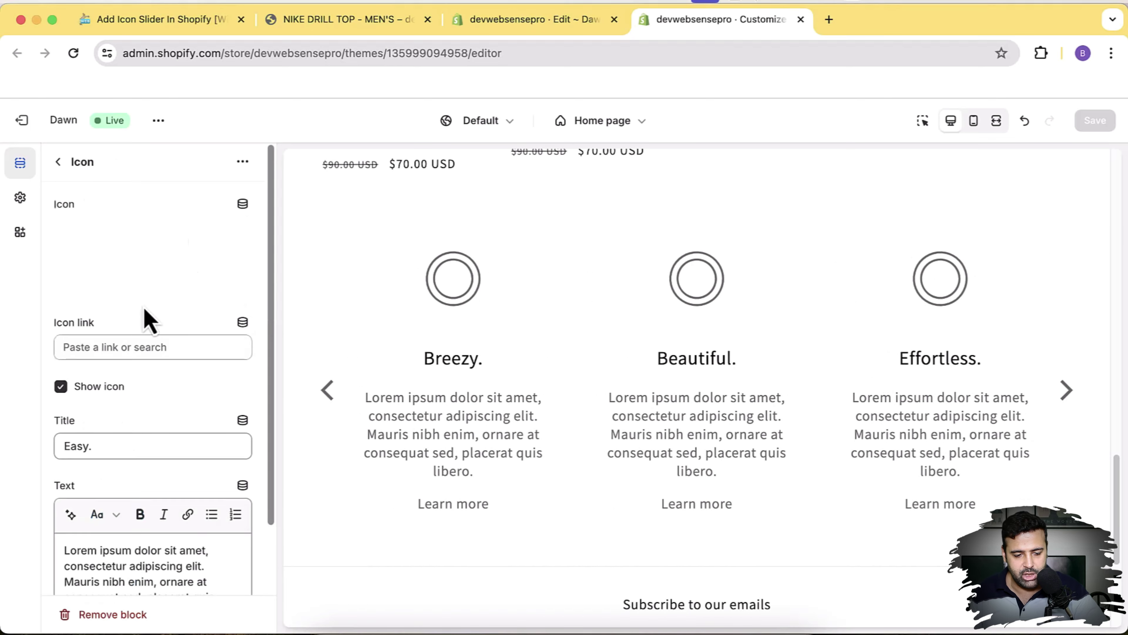
click(177, 249)
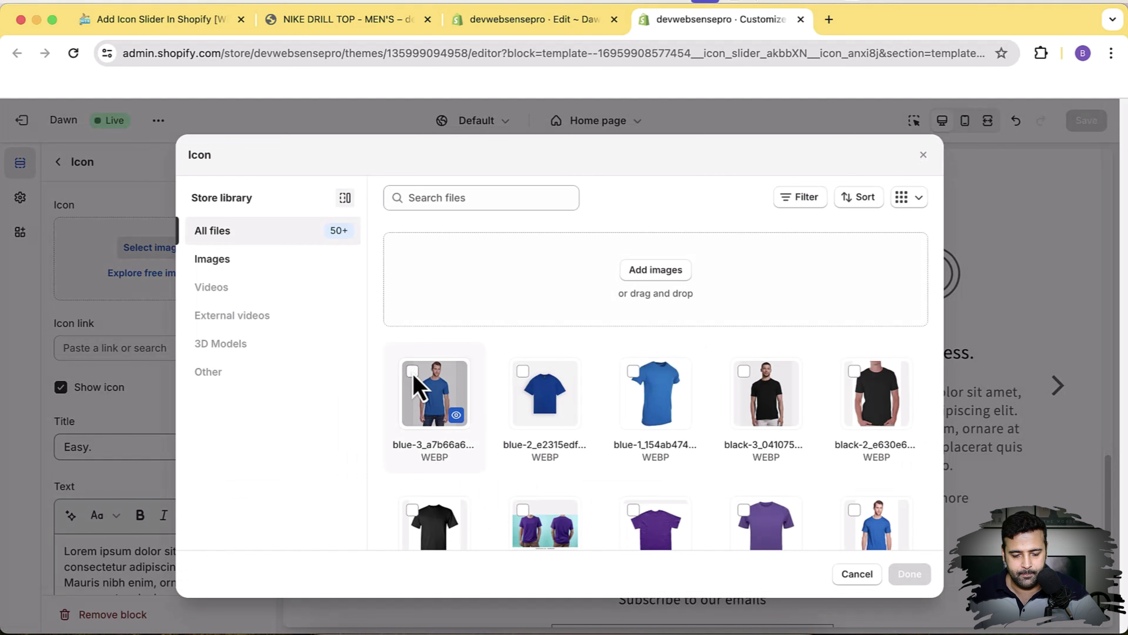
click(417, 386)
click(906, 572)
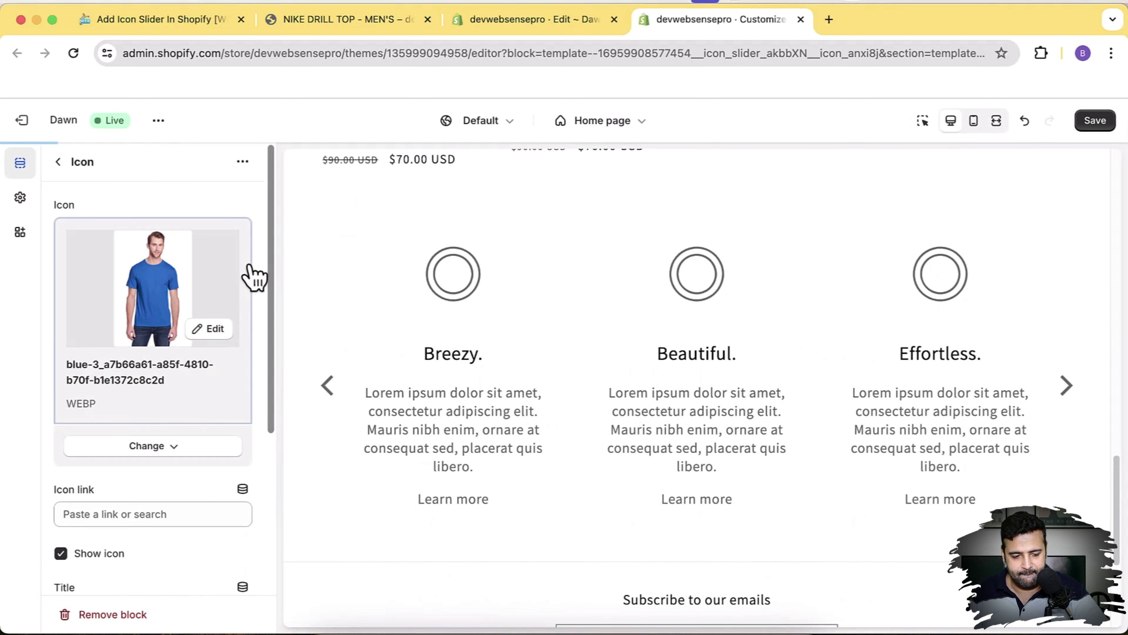
Link the Easy. block's icon to the NIKE DRILL TOP - MEN'S product.
scroll(245, 271, down, 3)
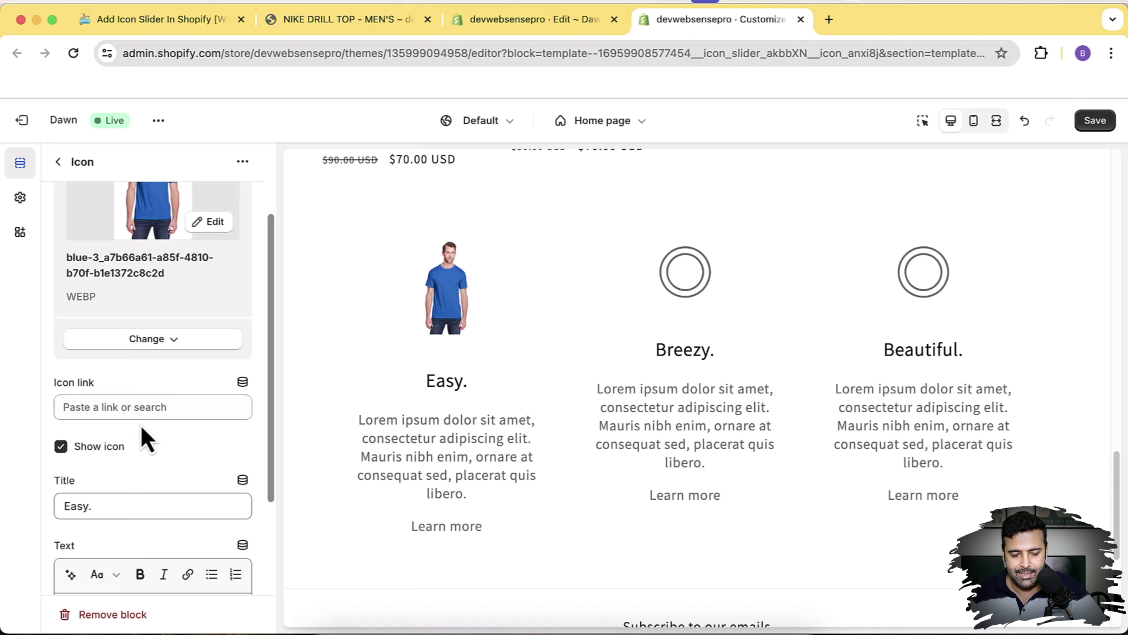
click(176, 408)
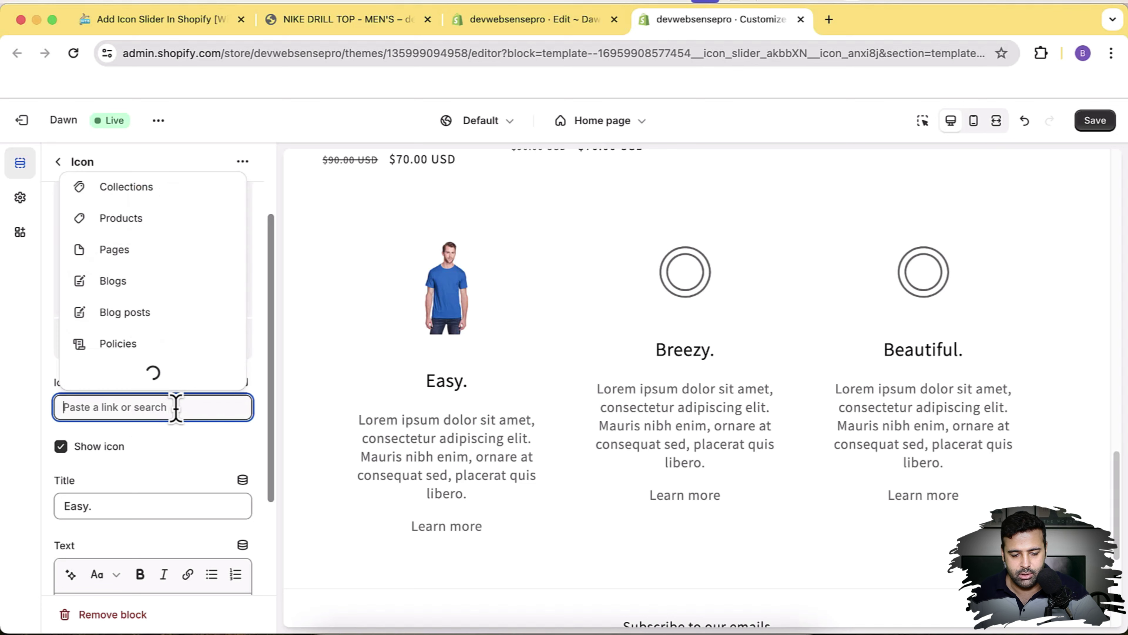
click(182, 220)
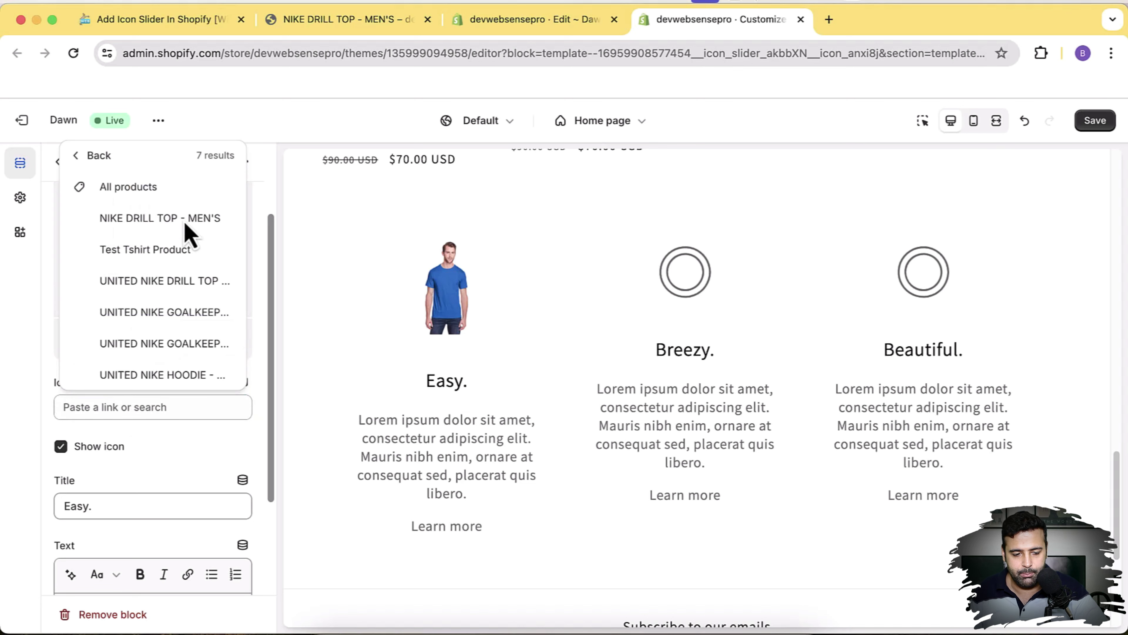
click(184, 220)
Set the first icon block's title to Test and replace its lorem ipsum paragraph with Test, keeping the Learn more link.
scroll(189, 233, down, 3)
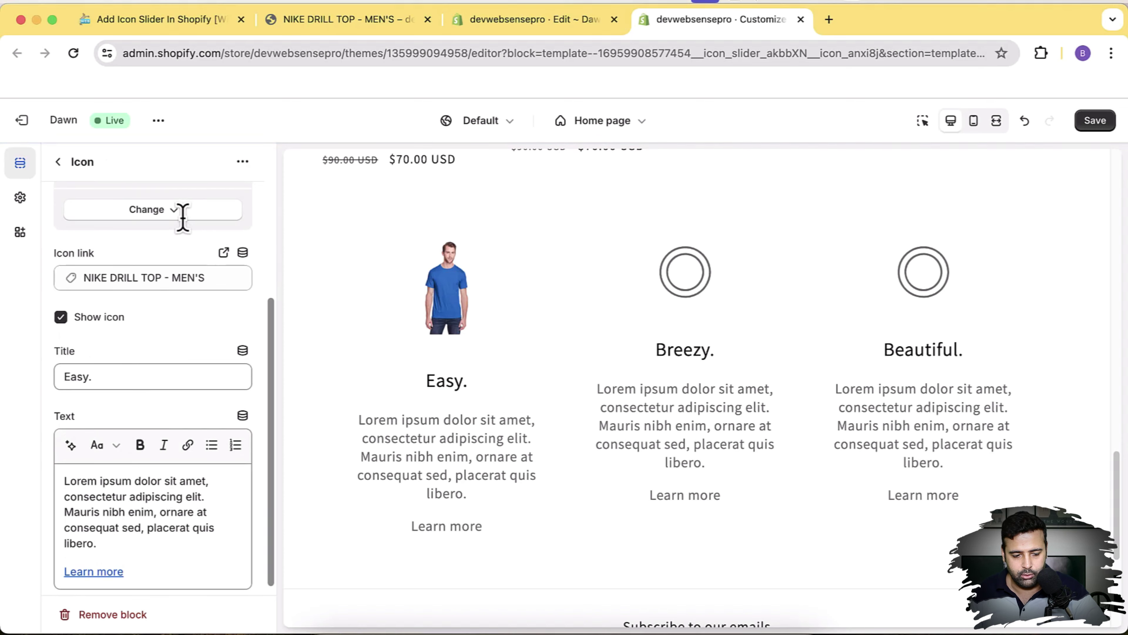
scroll(133, 347, down, 1)
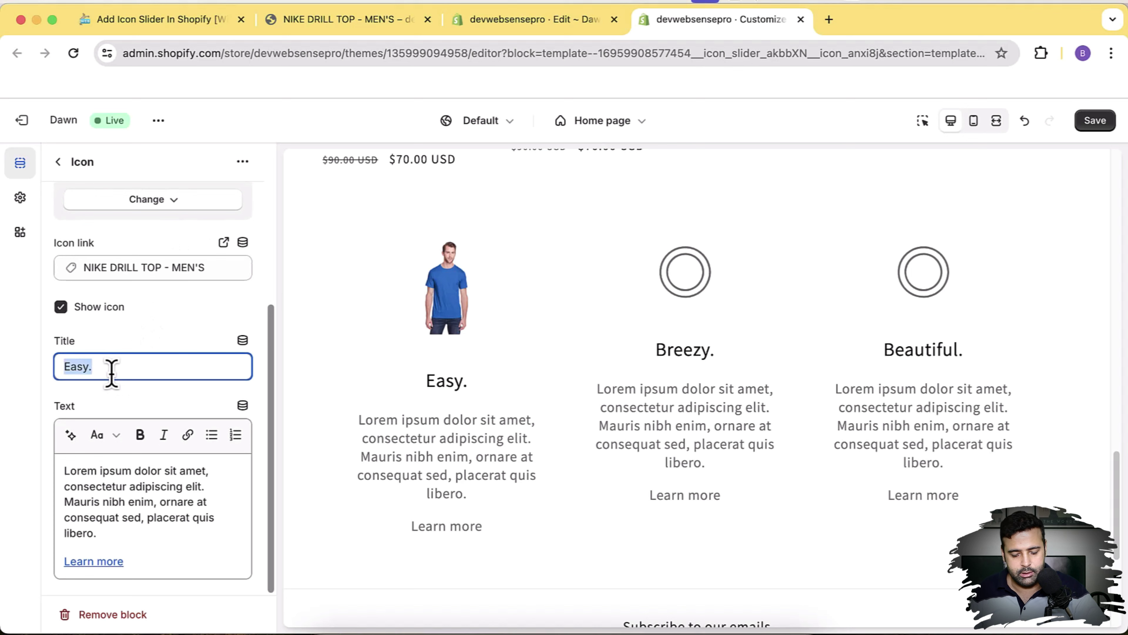
double_click(172, 501)
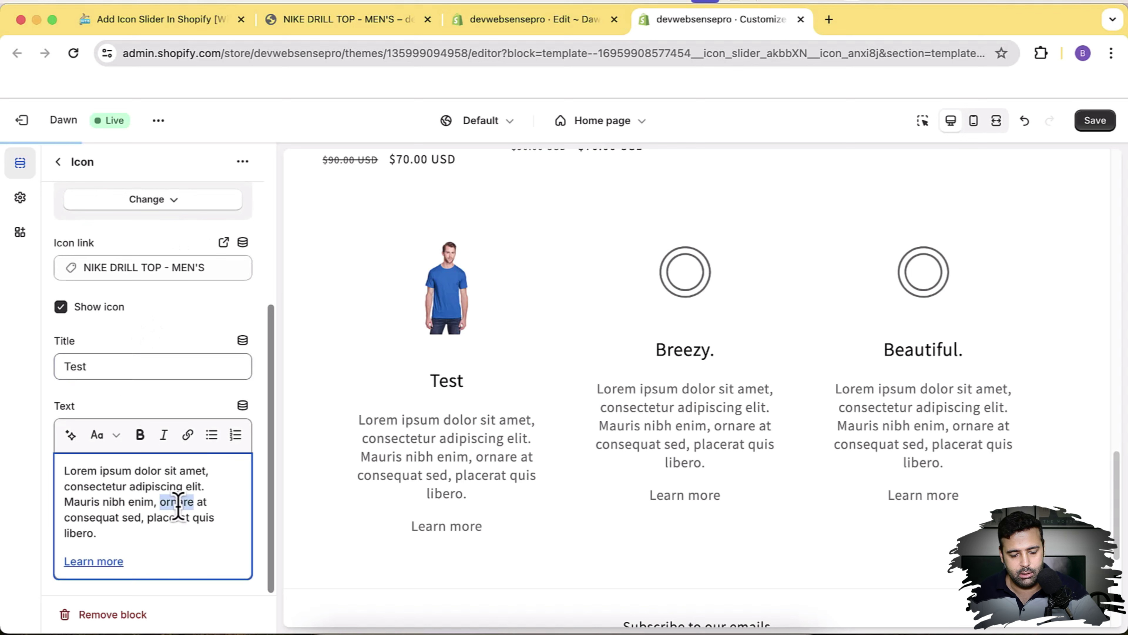
key(super+a)
click(136, 535)
drag(136, 534, 40, 473)
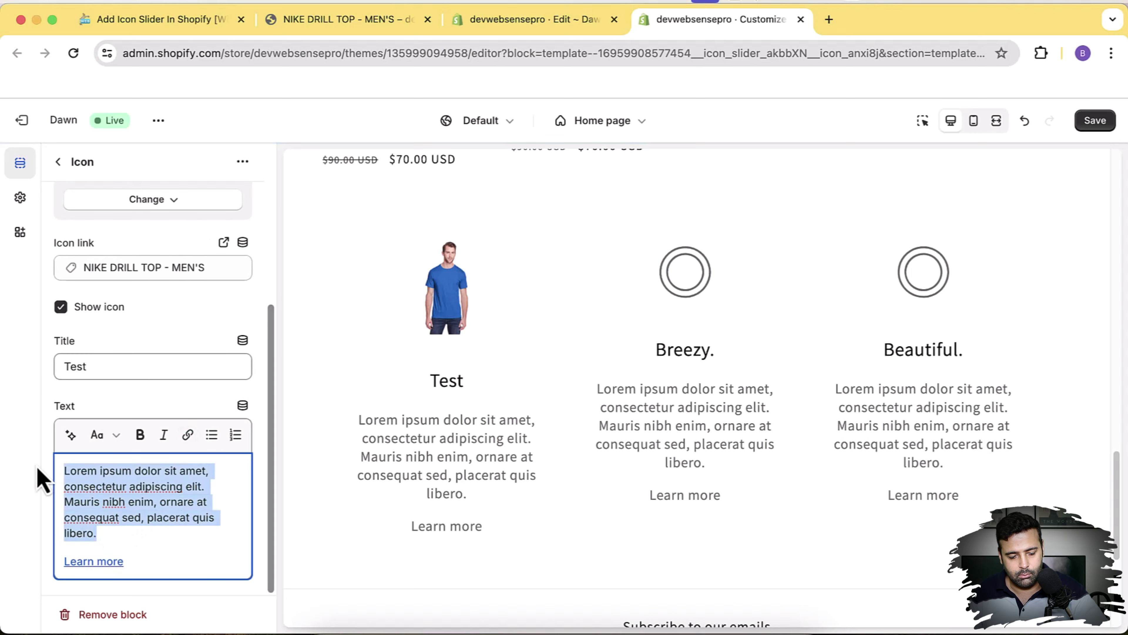
text(Test)
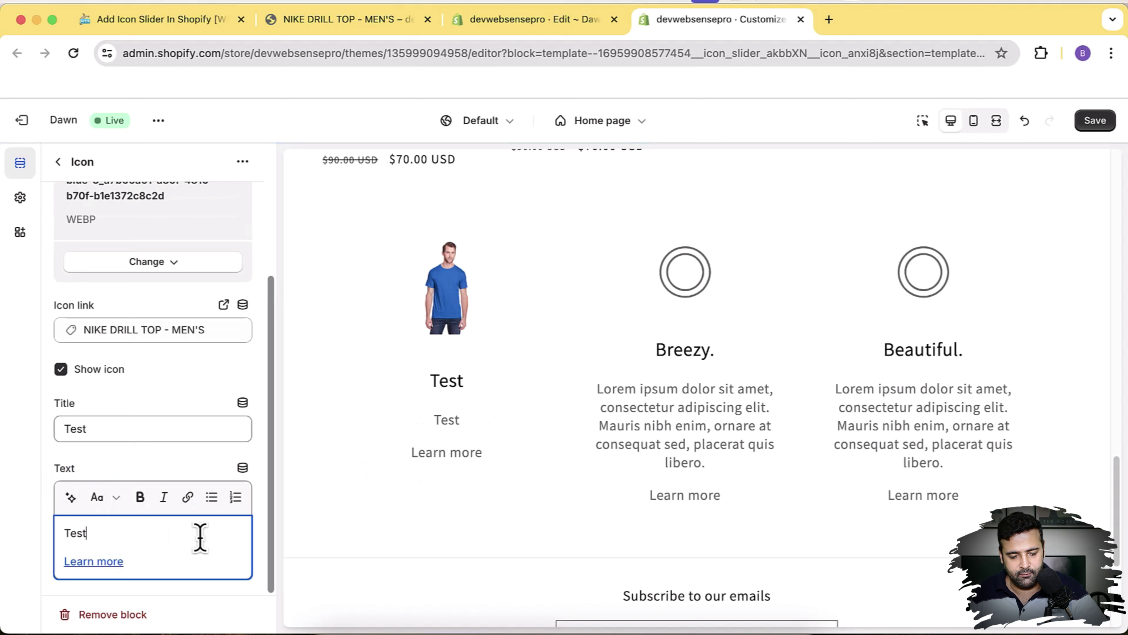
Check the Learn more link in the icon block's text and save the home page changes.
click(114, 561)
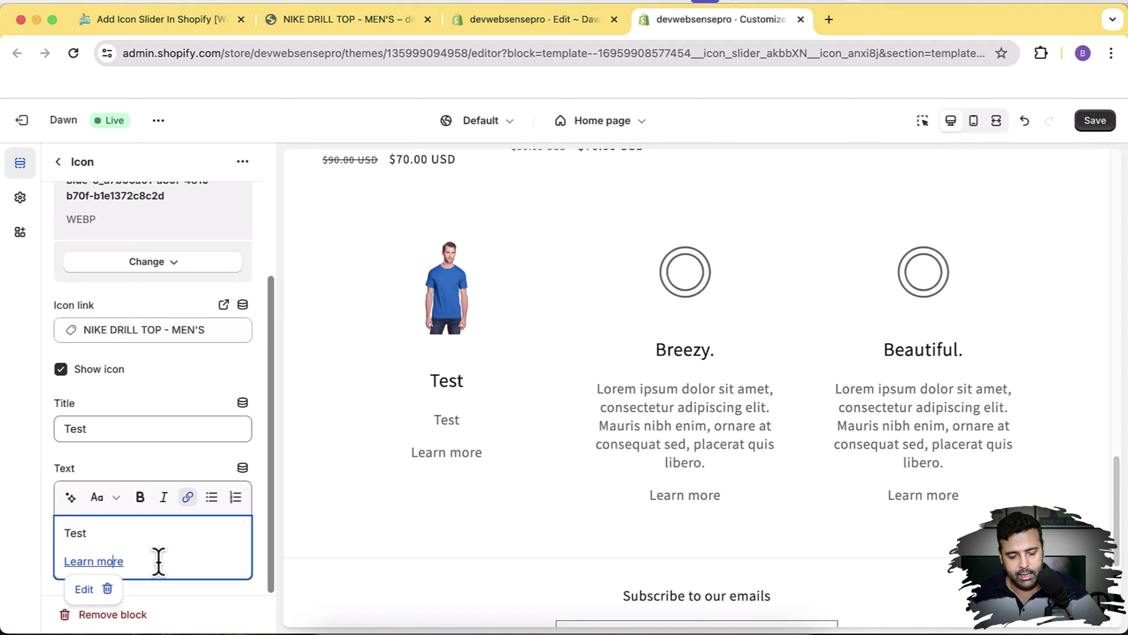
drag(156, 564, 56, 578)
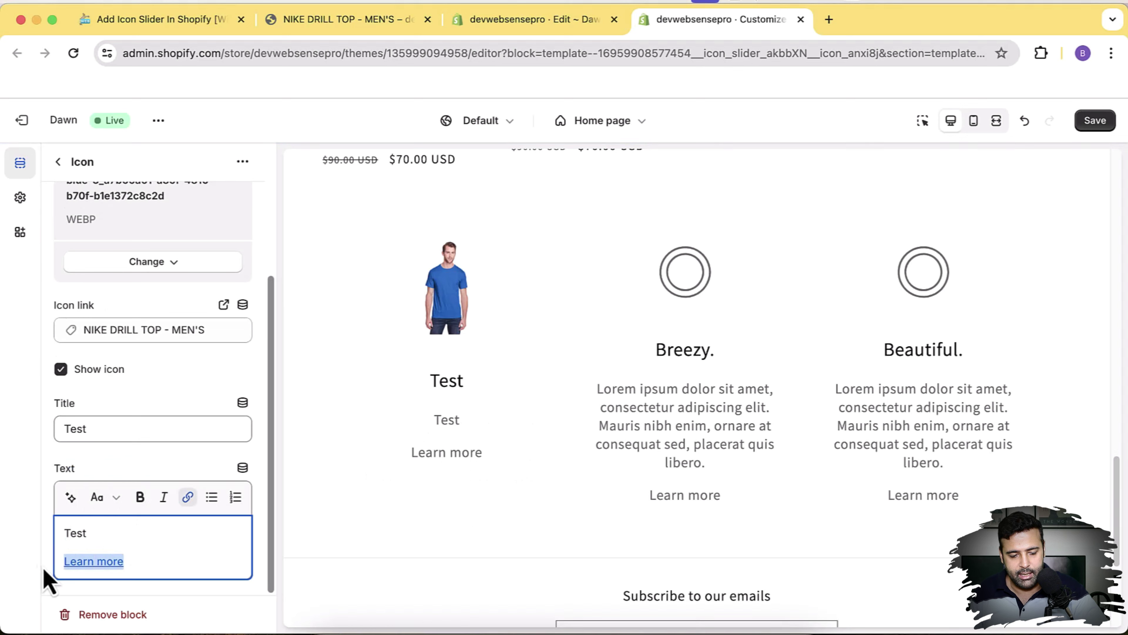
scroll(47, 580, up, 1)
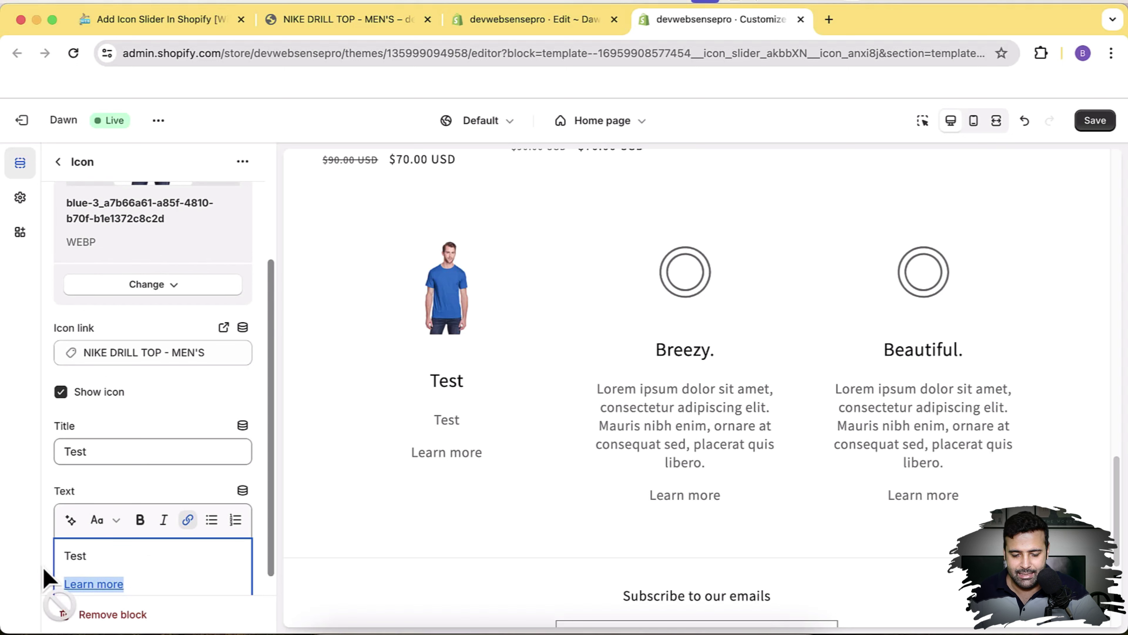
scroll(45, 579, down, 1)
scroll(239, 496, up, 8)
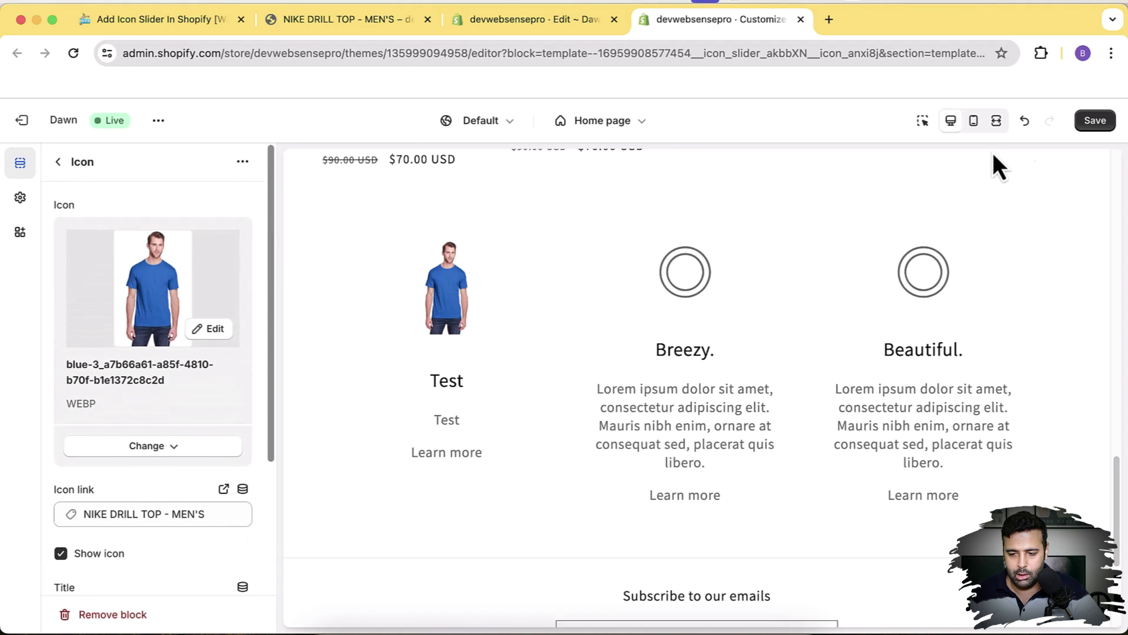
click(1075, 122)
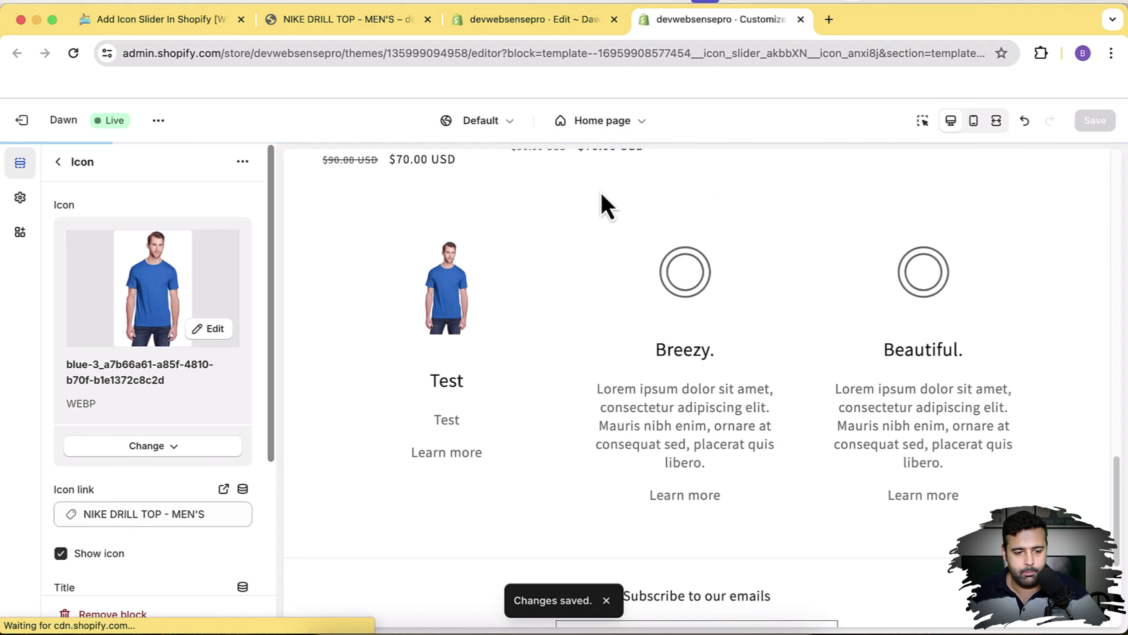
View the live store's home page and go to the icon slider below the featured products.
click(167, 129)
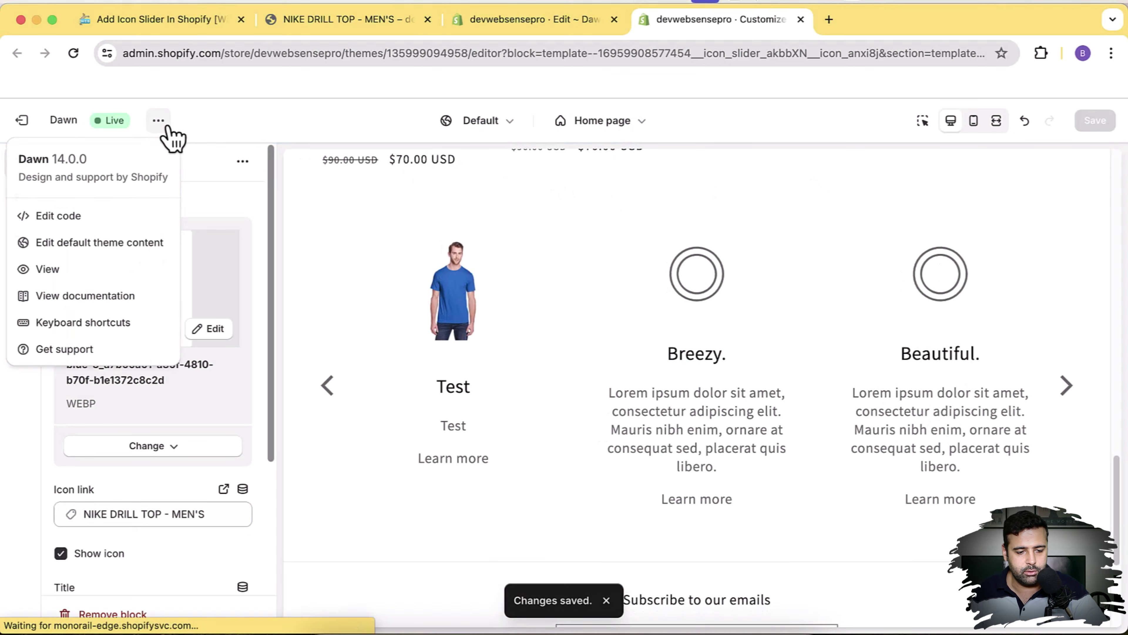
click(129, 270)
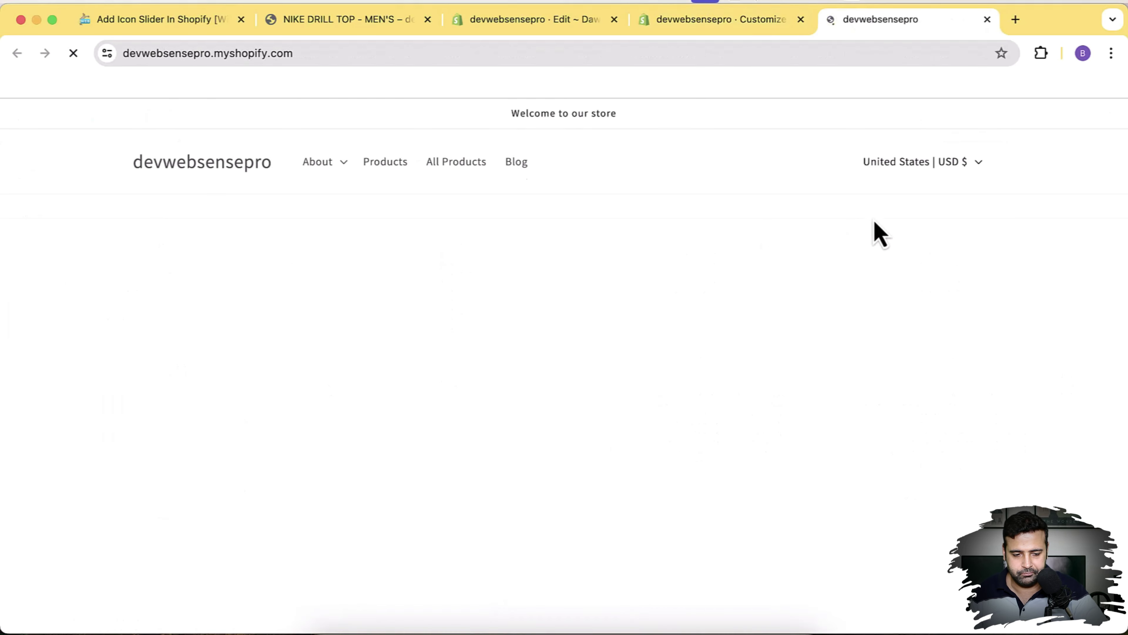
scroll(874, 220, down, 15)
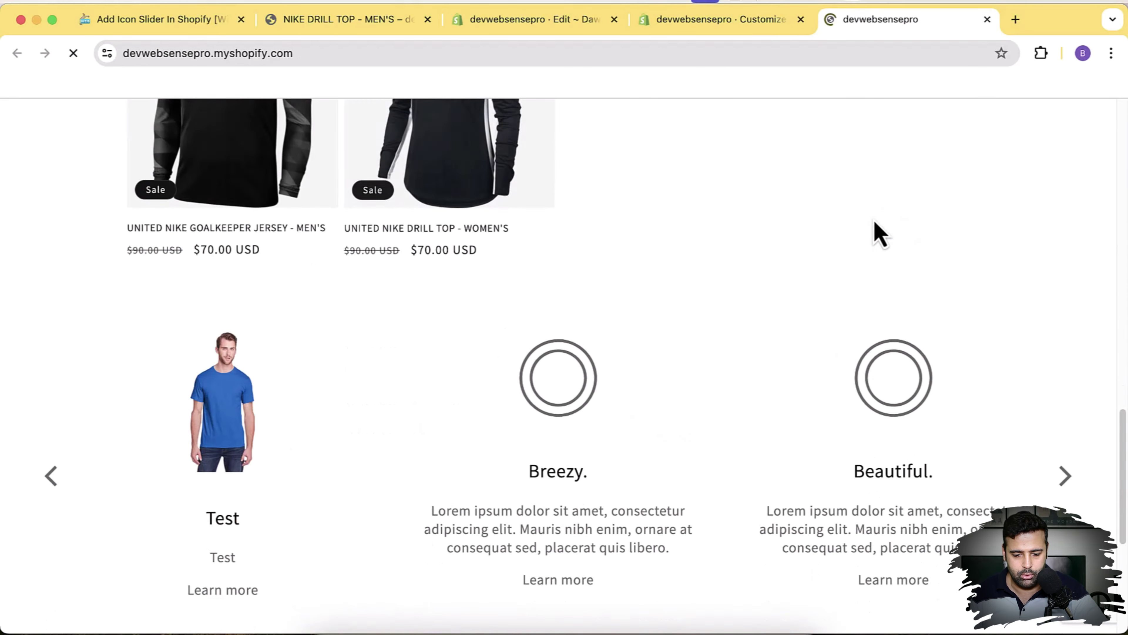
Advance the storefront's icon slider through all its icons until it wraps around to the Test icon.
click(1068, 316)
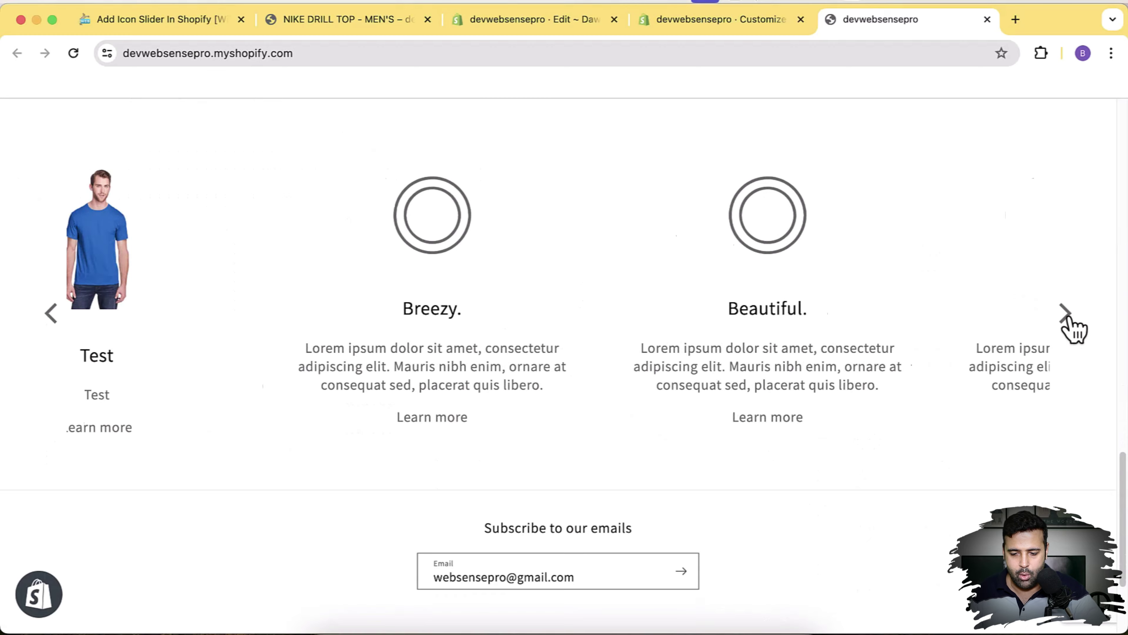
click(1068, 317)
click(1068, 316)
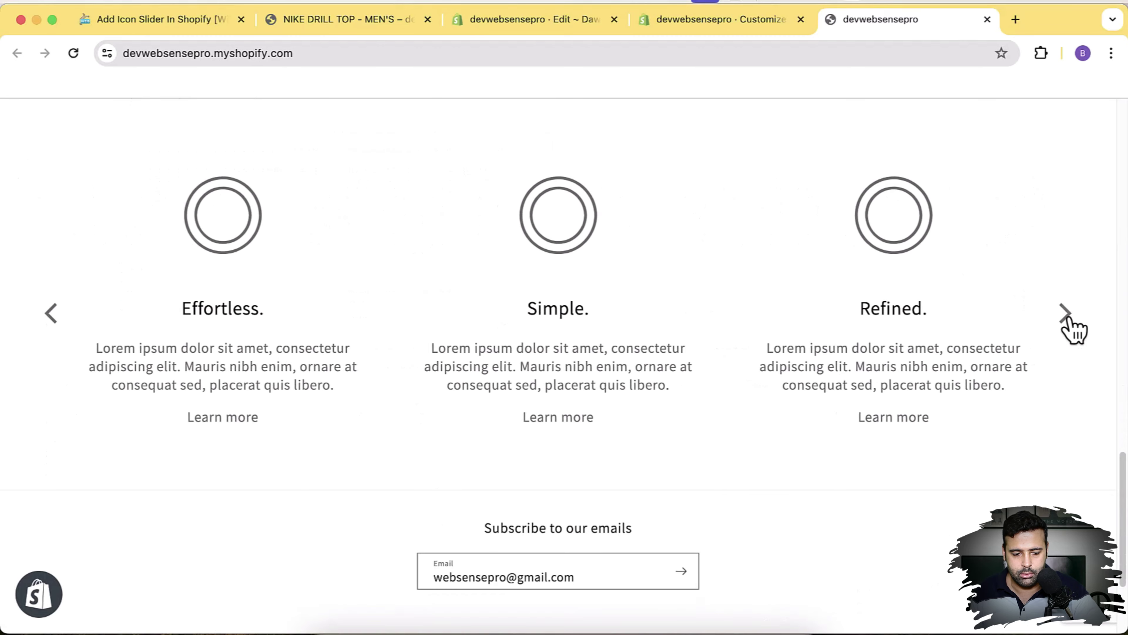
click(1069, 318)
click(1066, 317)
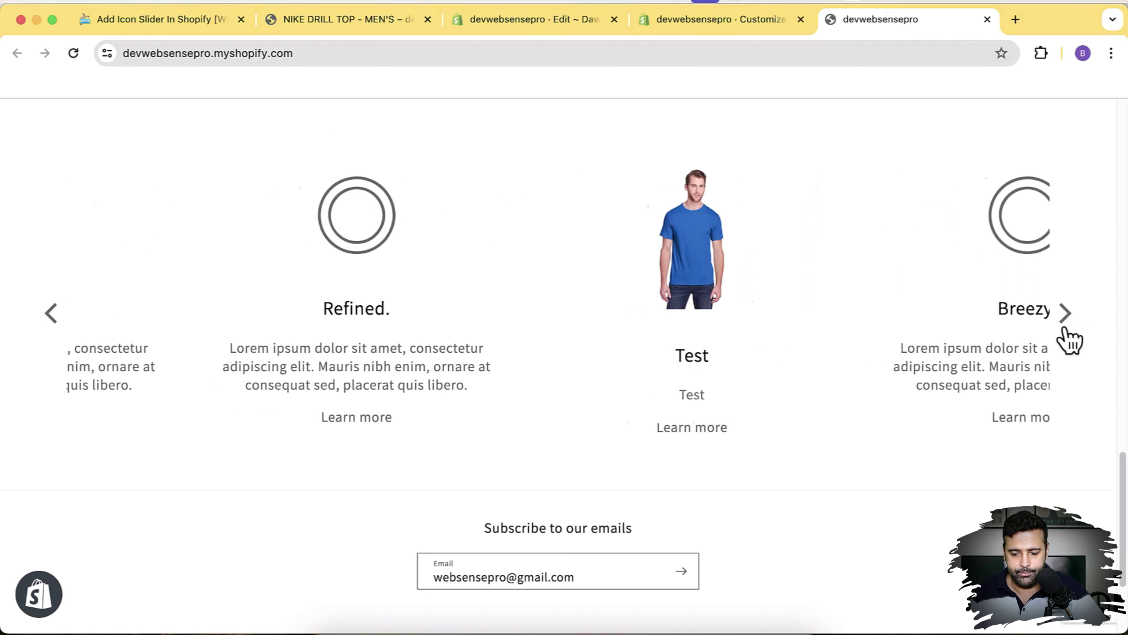
click(1065, 316)
Inspect the page in the iPhone 14 Pro Max mobile view and browse the icon slider forward and back.
right_click(942, 510)
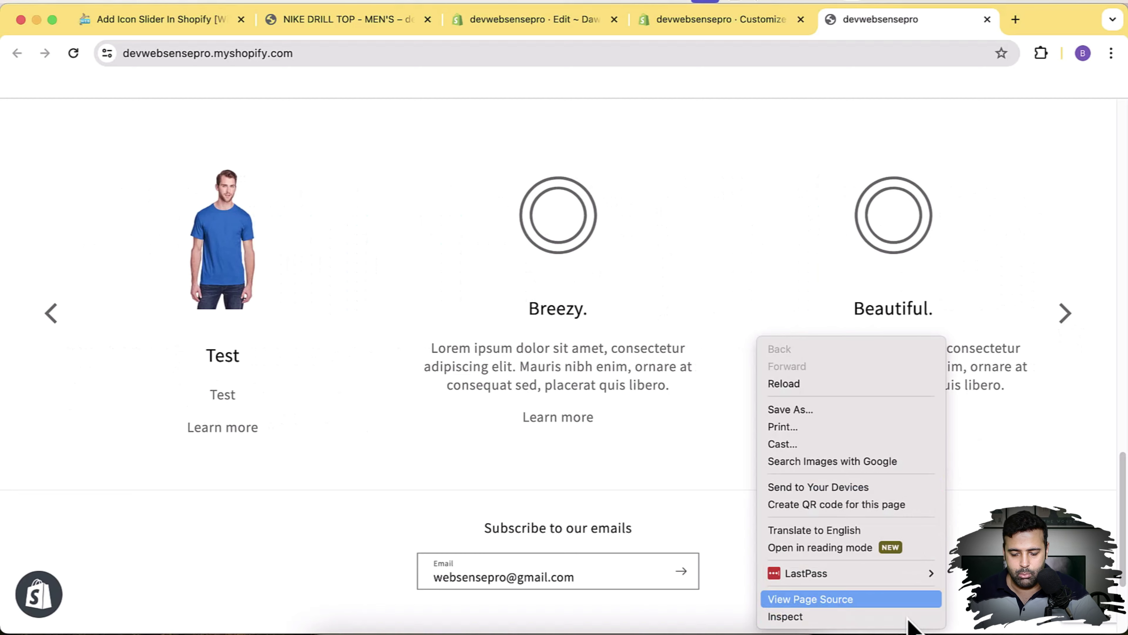
click(909, 619)
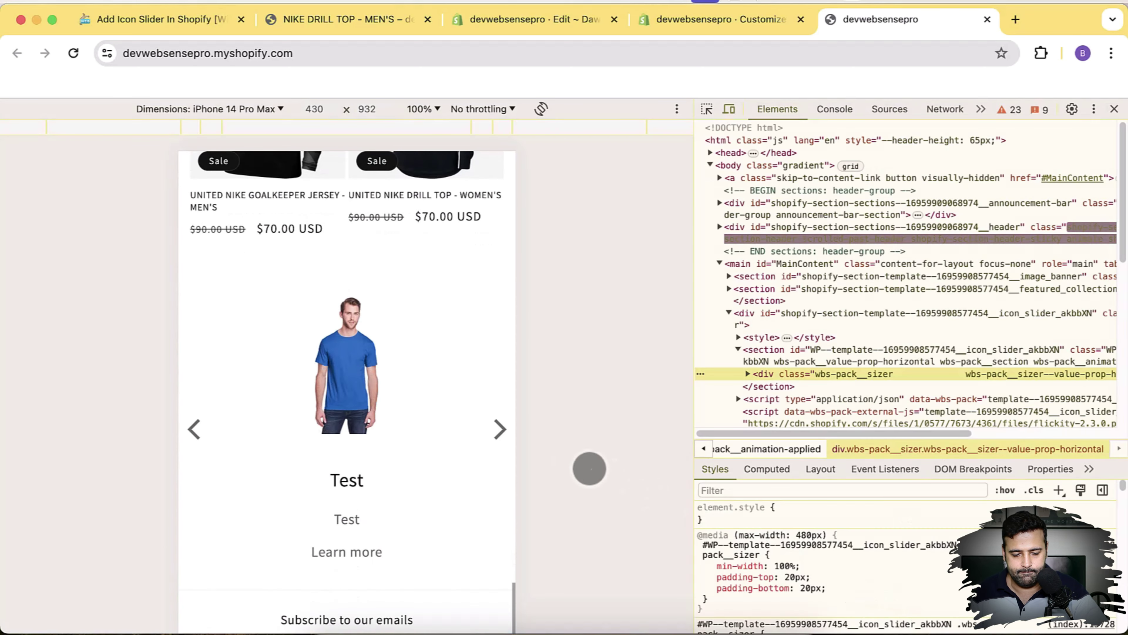
click(497, 429)
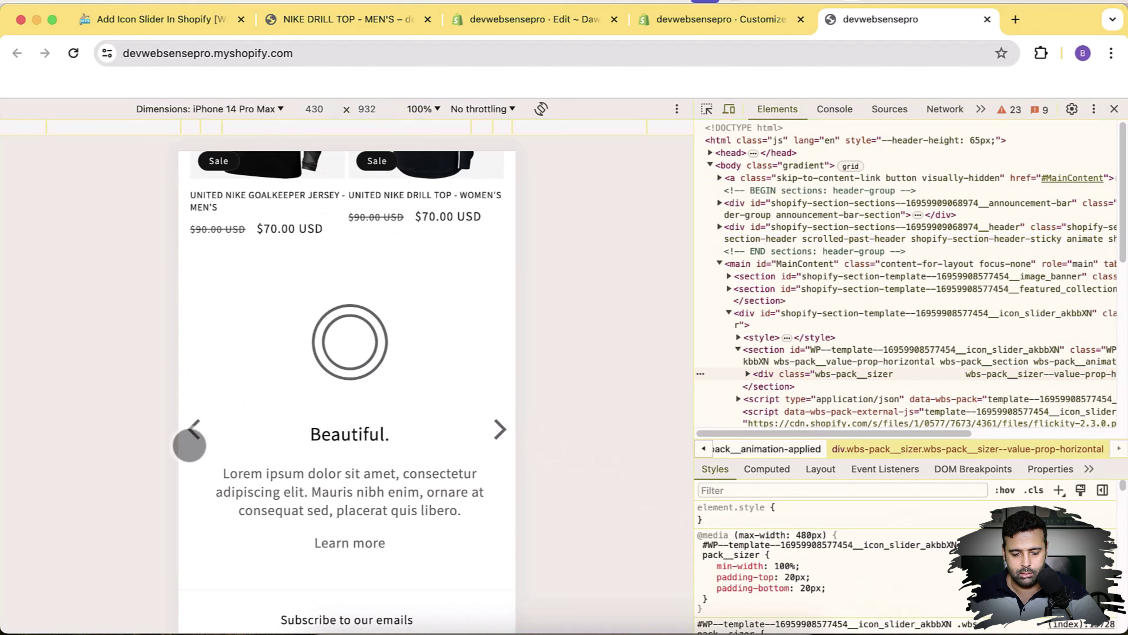
click(190, 440)
click(190, 440)
Follow the Test icon's link to its product page, close the developer tools and look over the page at full width.
drag(324, 404, 345, 391)
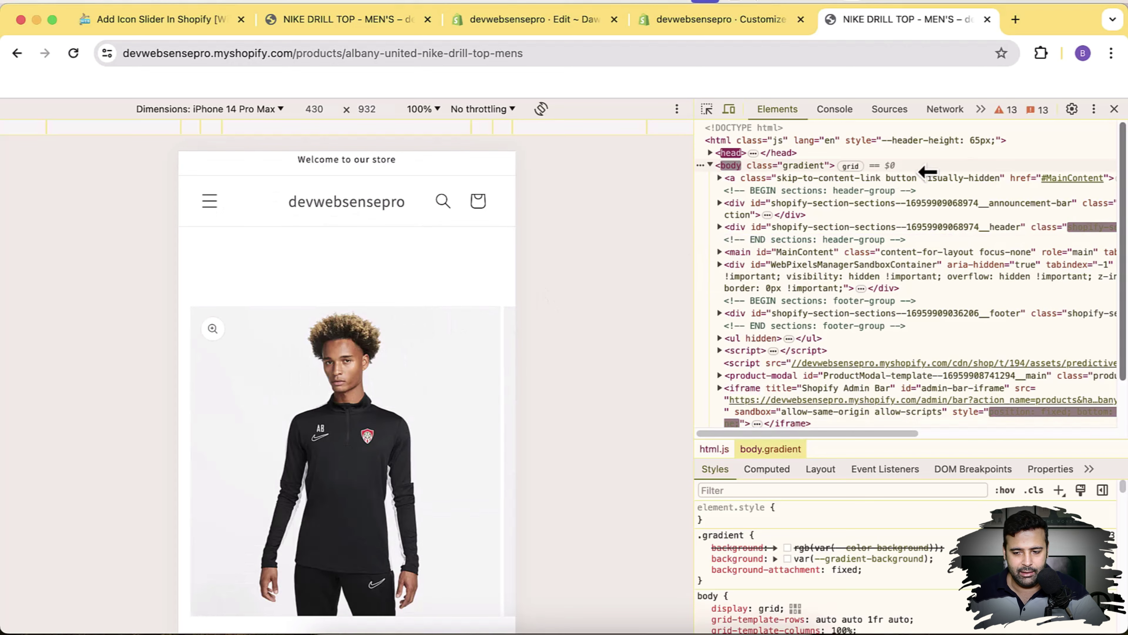
click(1114, 109)
scroll(1116, 126, down, 5)
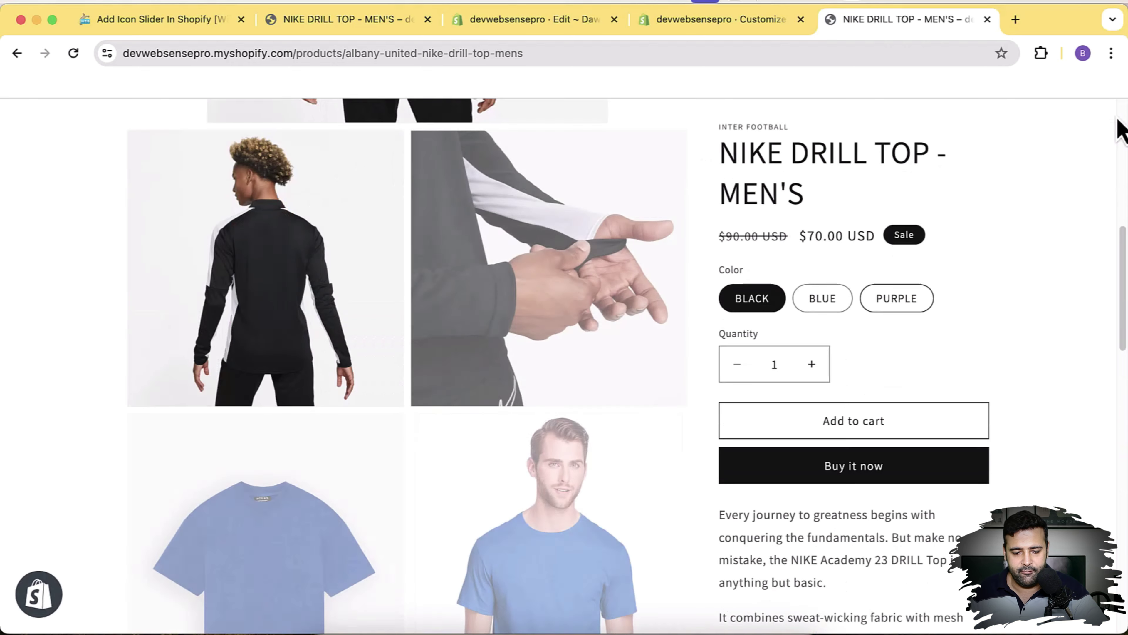
scroll(995, 135, up, 3)
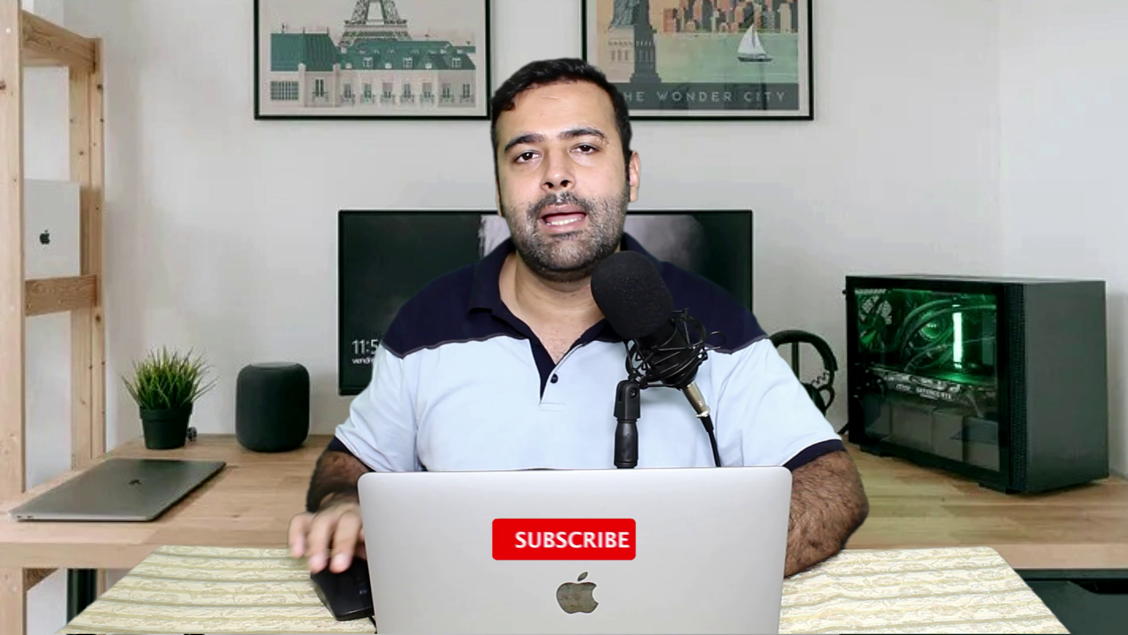